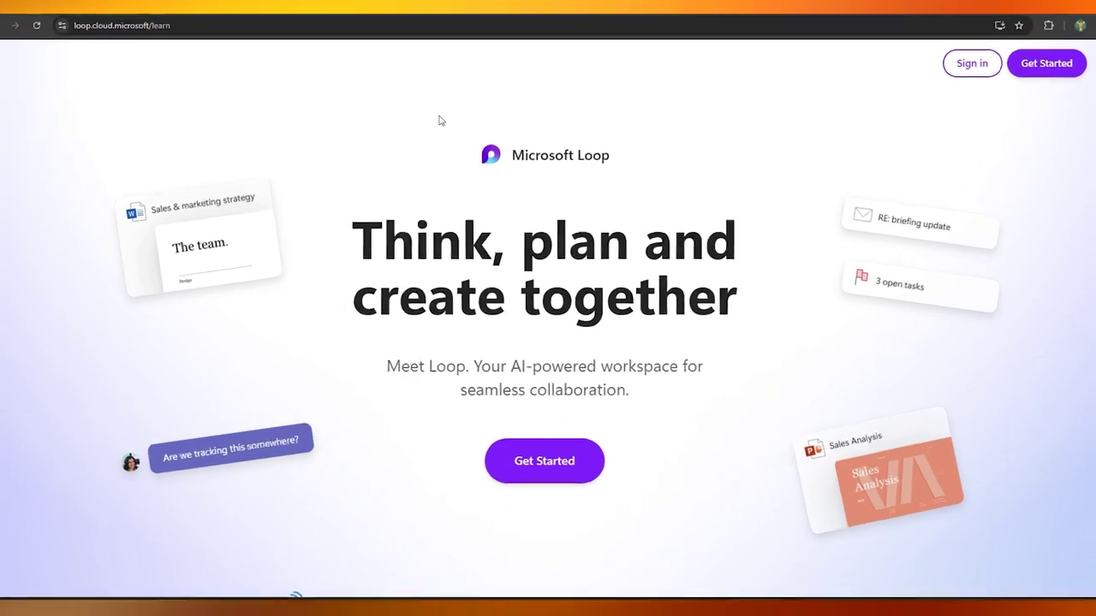
Step: Sign in to Loop with a Microsoft account and choose to stay signed in
scroll(427, 91, "down", 5)
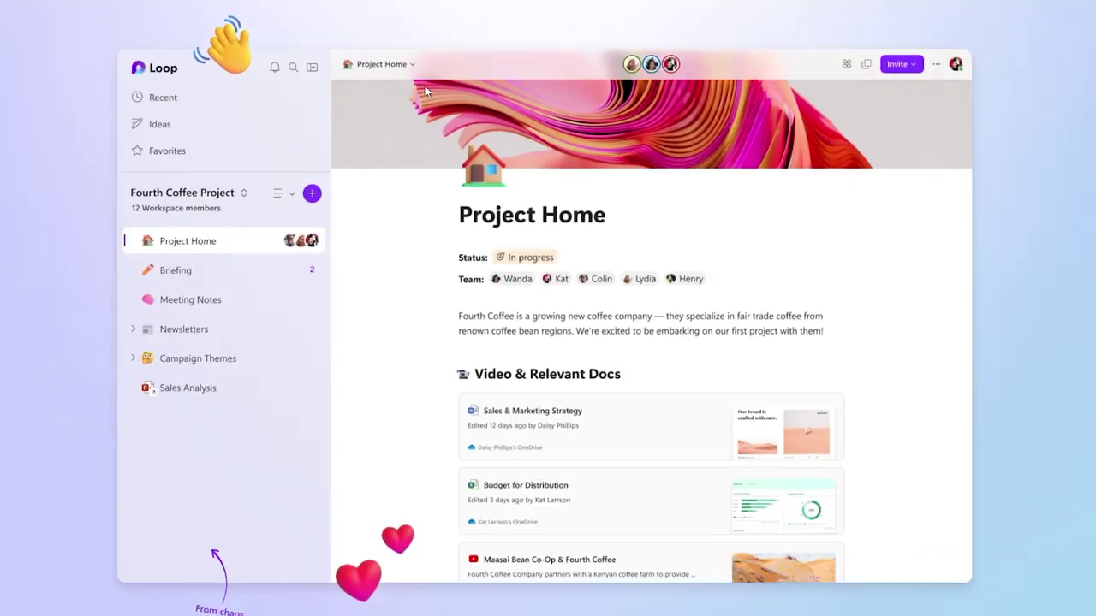
scroll(427, 91, "up", 2)
scroll(425, 90, "up", 5)
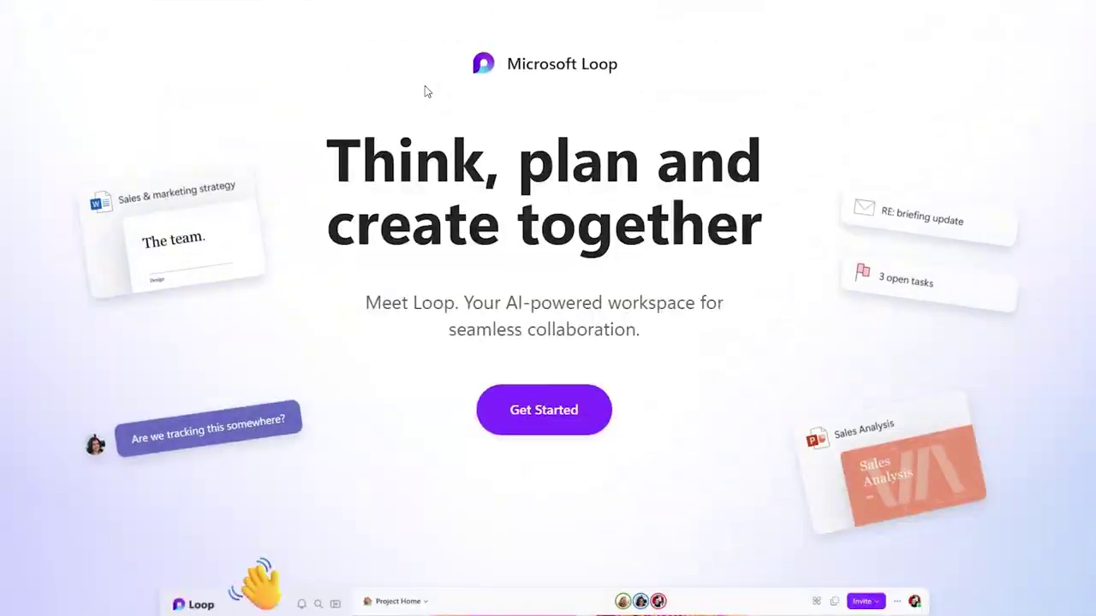
scroll(425, 86, "down", 6)
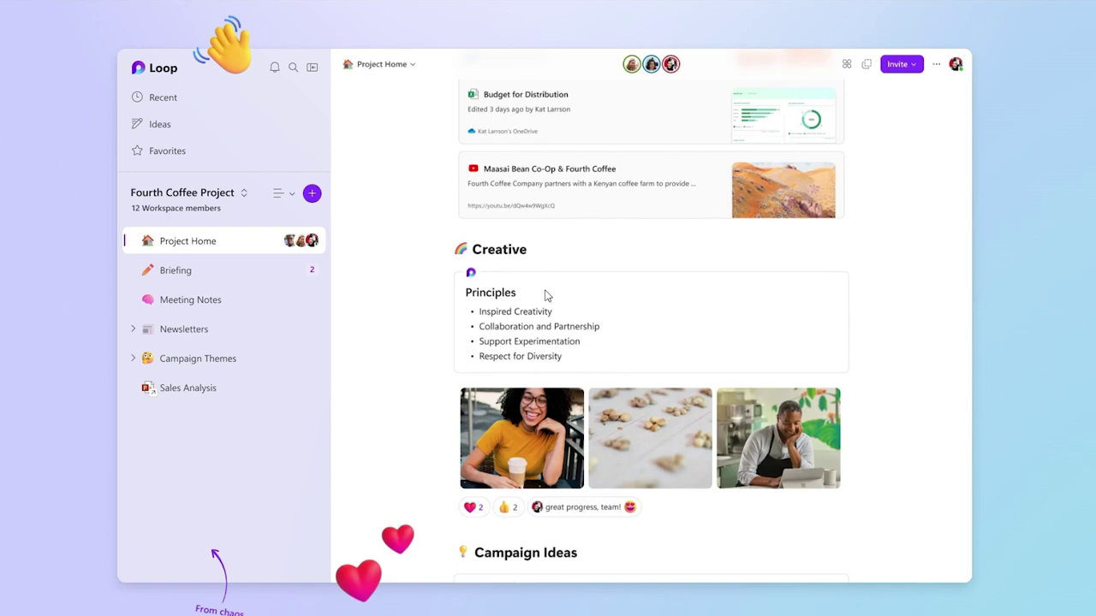
scroll(548, 296, "down", 5)
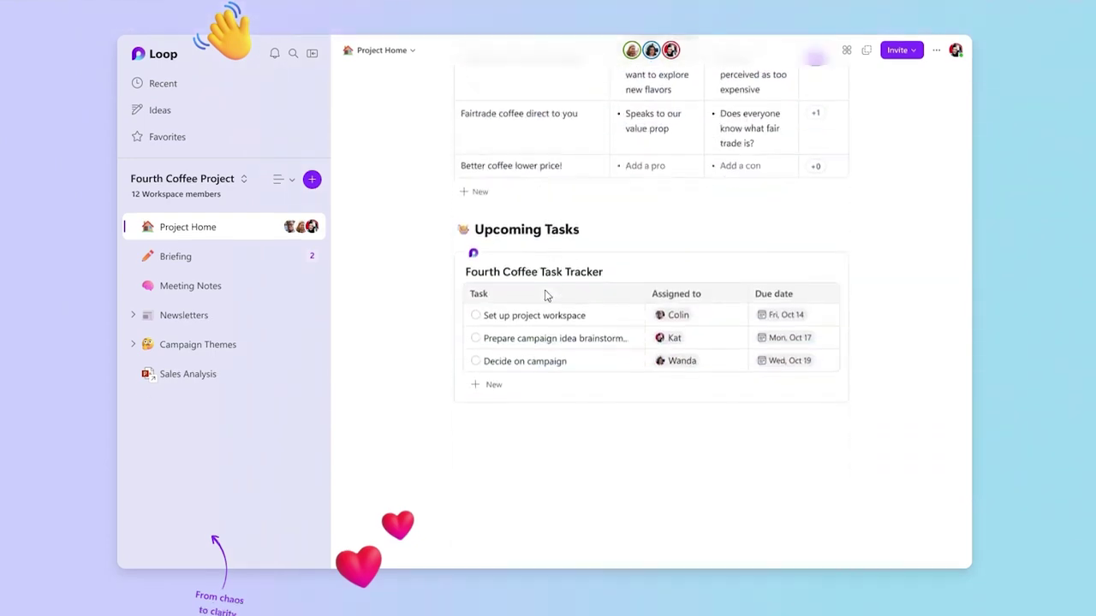
scroll(546, 296, "up", 3)
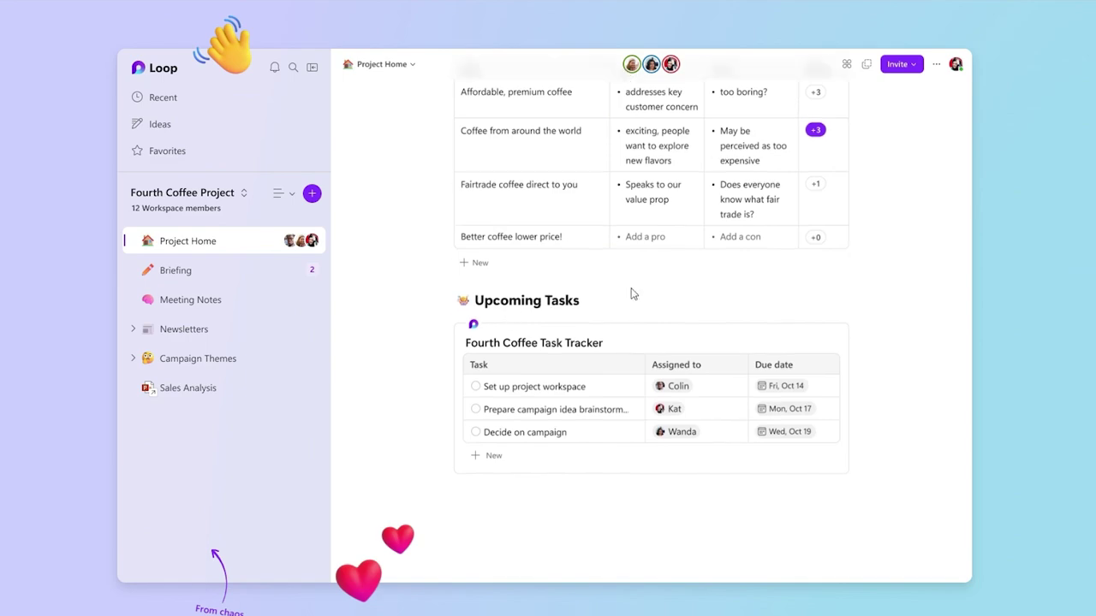
scroll(631, 294, "down", 10)
scroll(631, 293, "down", 15)
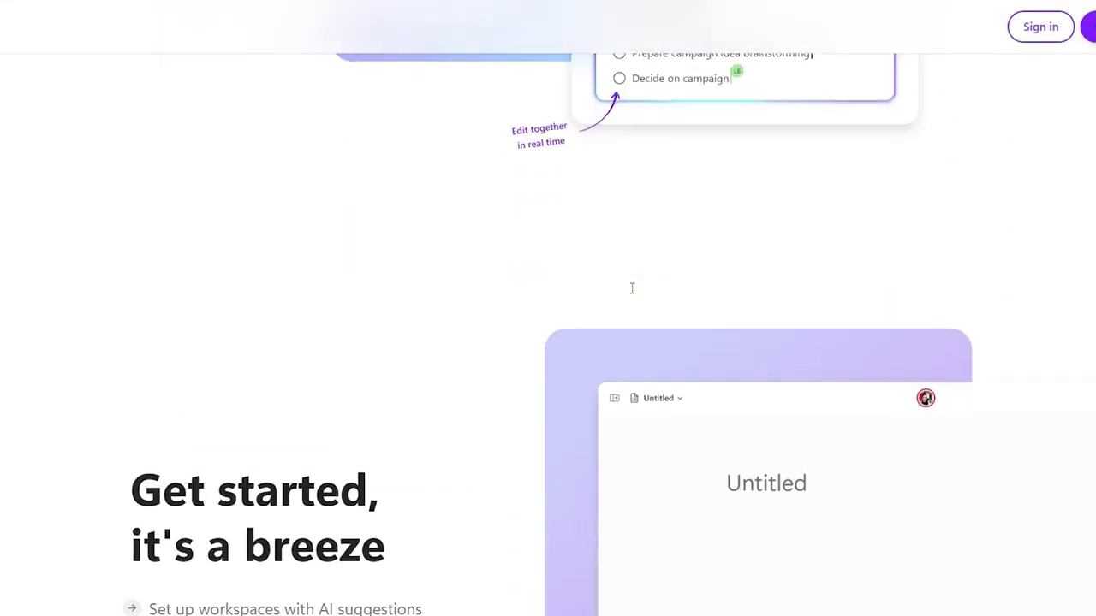
scroll(630, 293, "down", 10)
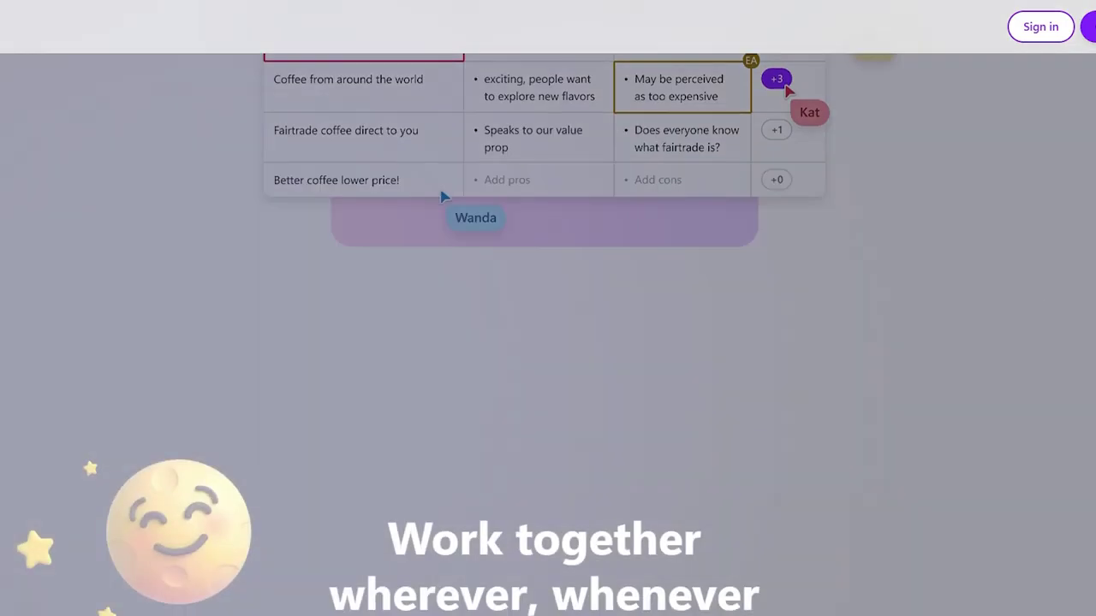
scroll(744, 360, "up", 20)
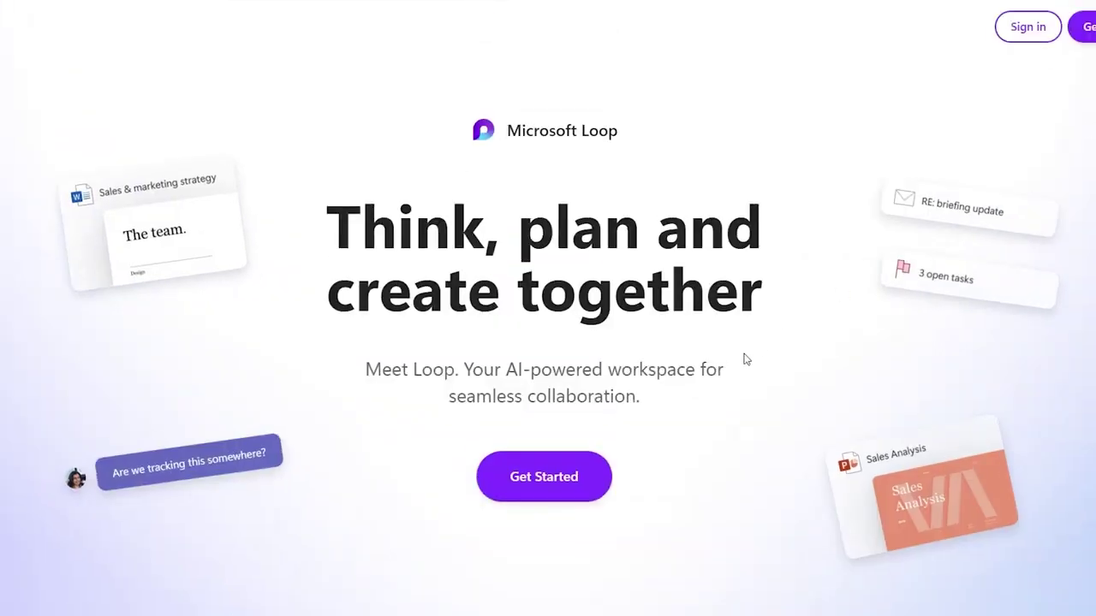
left_click(543, 476)
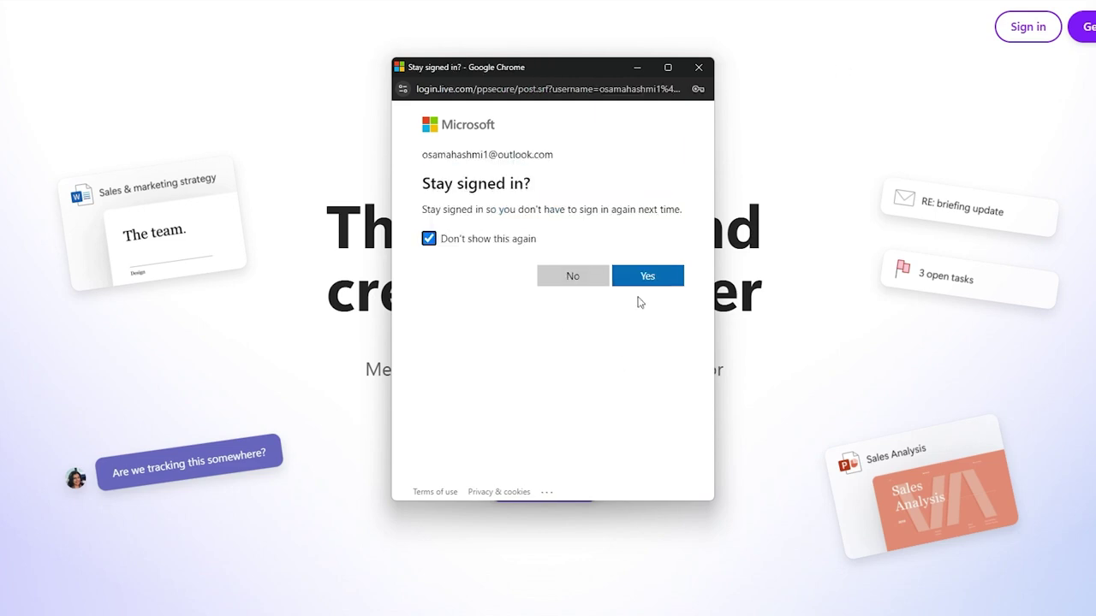
left_click(643, 281)
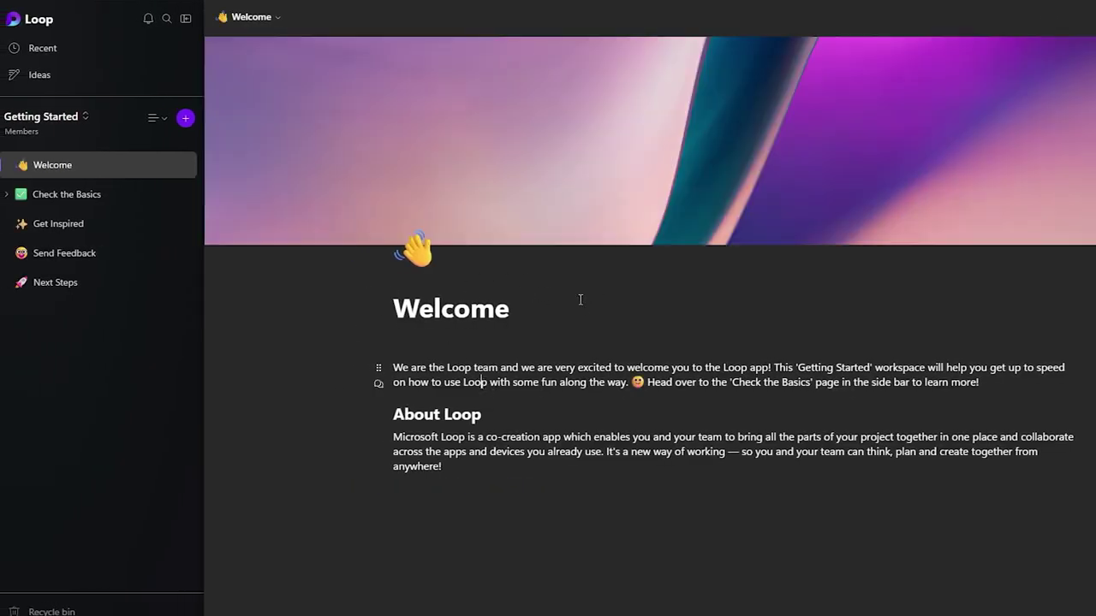
Step: Visit the Check the Basics, Get Inspired, Next Steps and Welcome pages
scroll(580, 299, "down", 3)
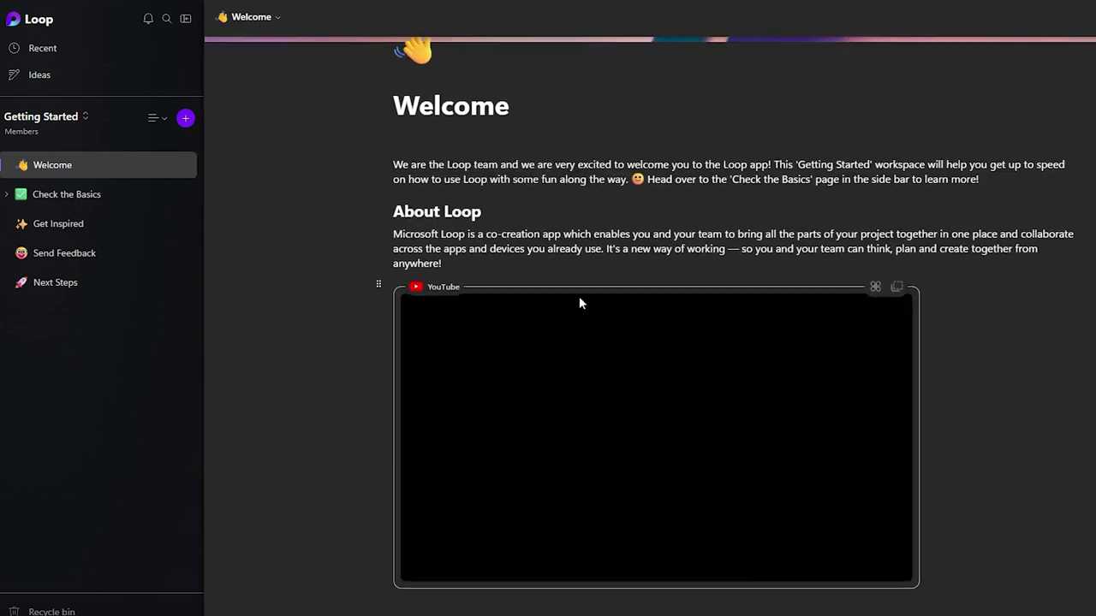
scroll(587, 237, "up", 3)
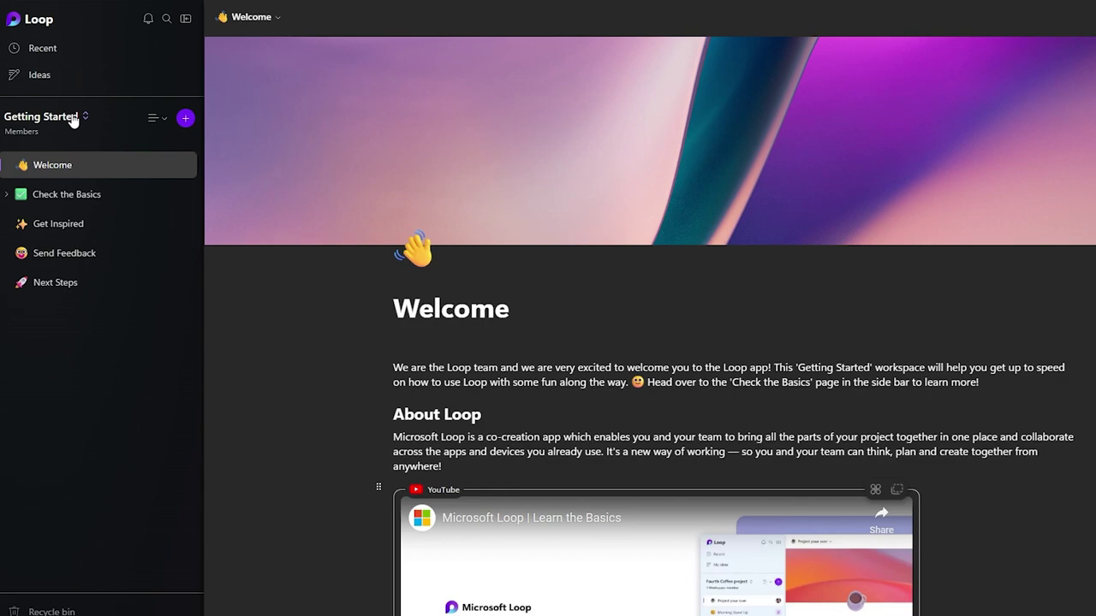
left_click(60, 197)
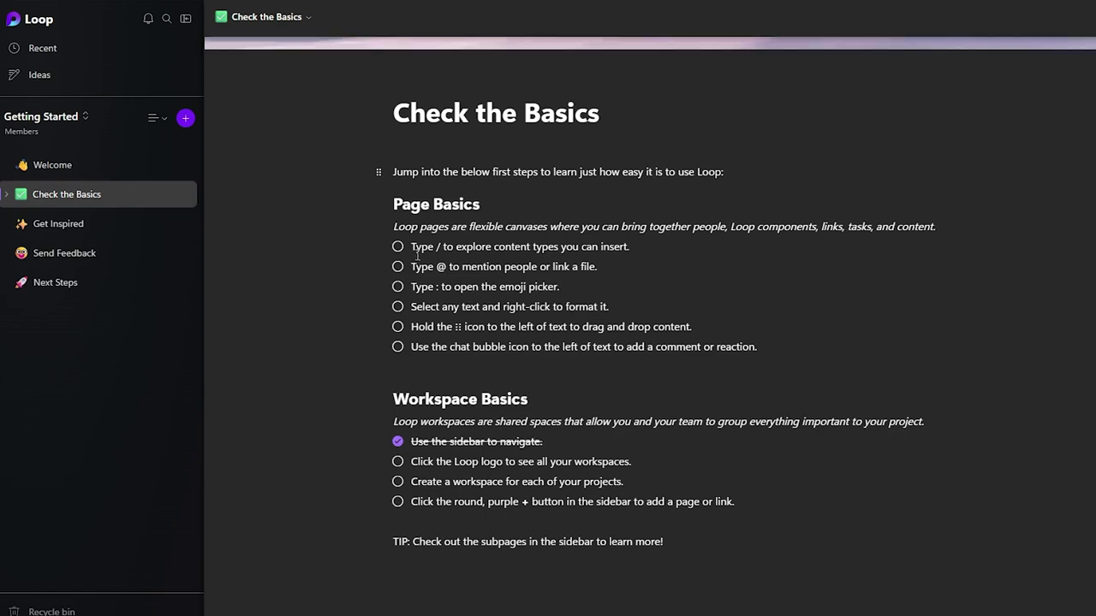
left_click(101, 229)
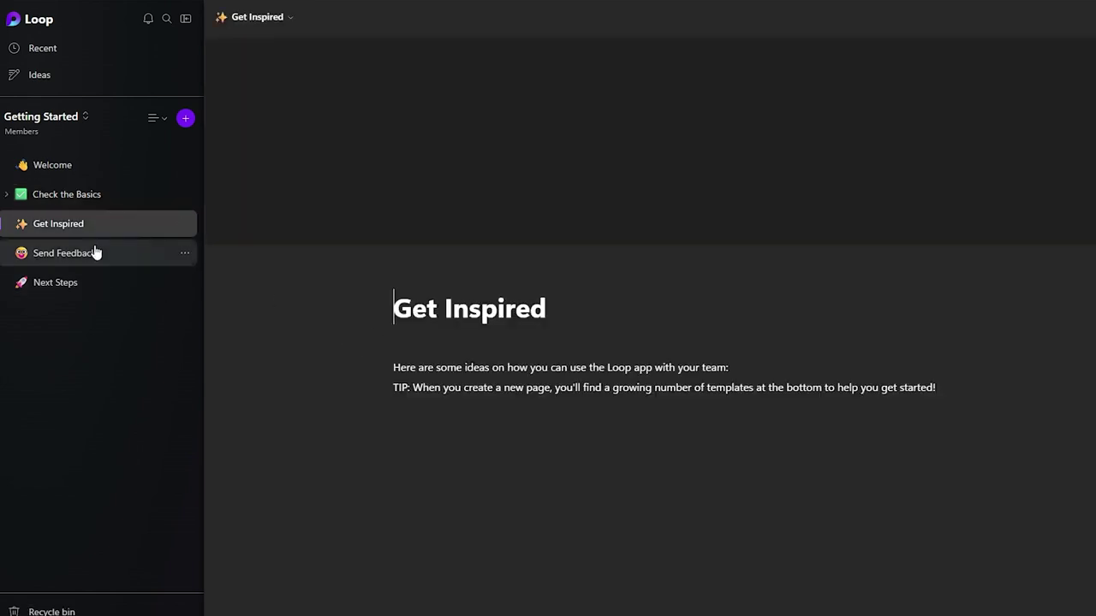
left_click(95, 279)
left_click(80, 171)
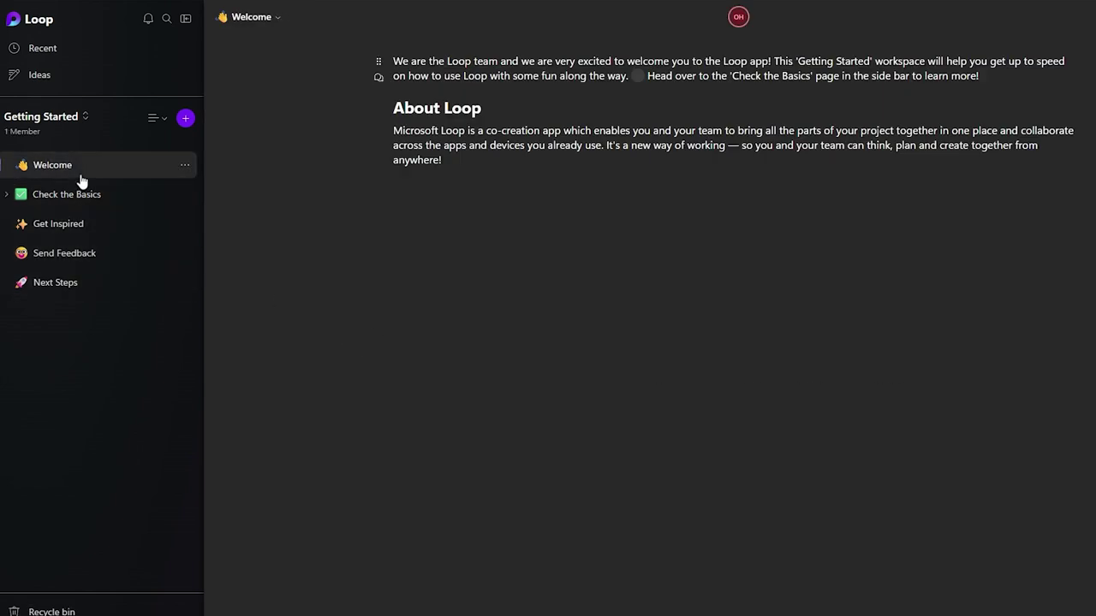
Step: Keep pages listed as a Tree, glance at the workspace list, then go to Ideas
left_click(155, 118)
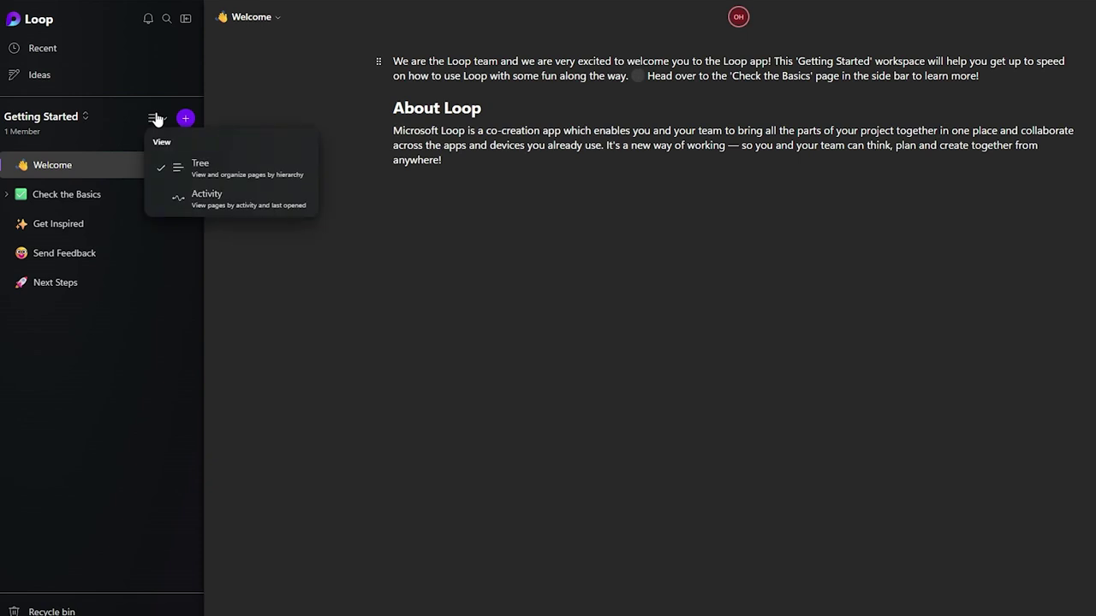
left_click(166, 171)
left_click(74, 120)
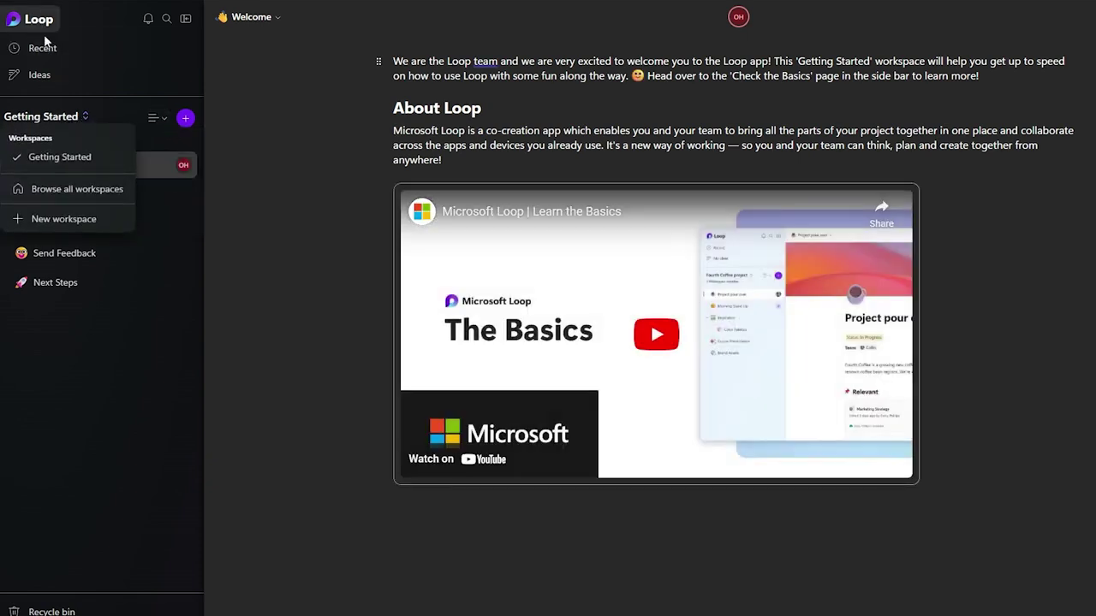
left_click(324, 60)
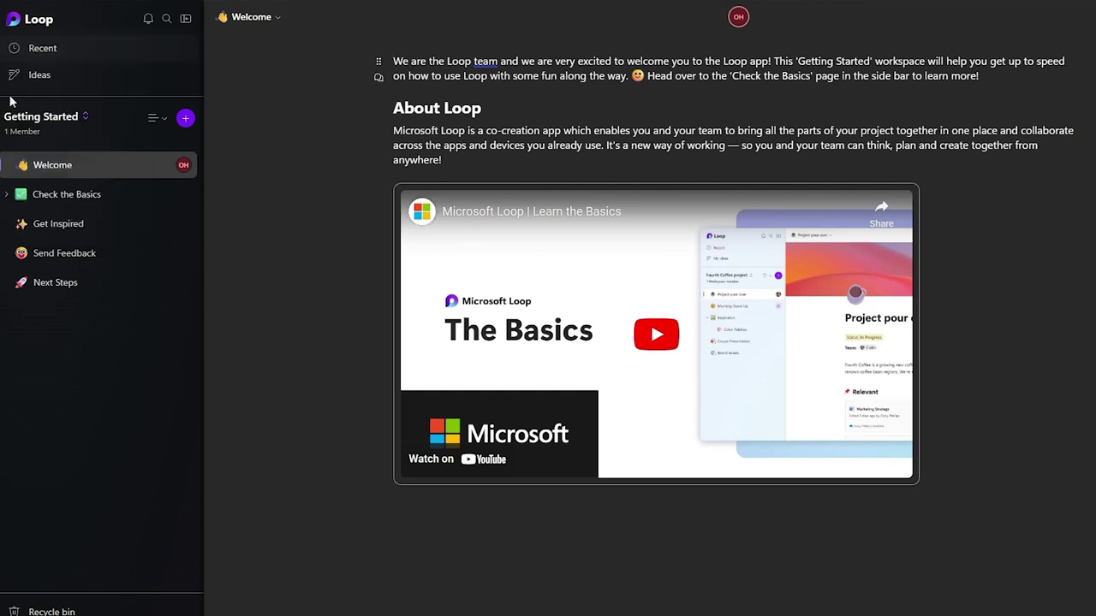
left_click(111, 82)
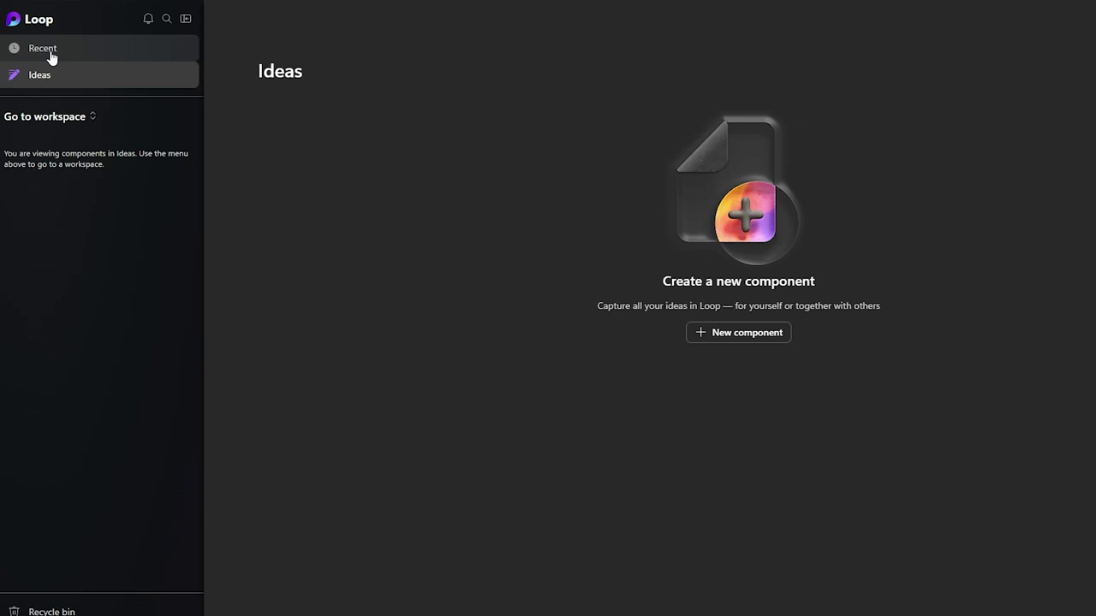
Step: Browse all workspaces, check the Recent and Ideas tabs, then start a new workspace
left_click(63, 120)
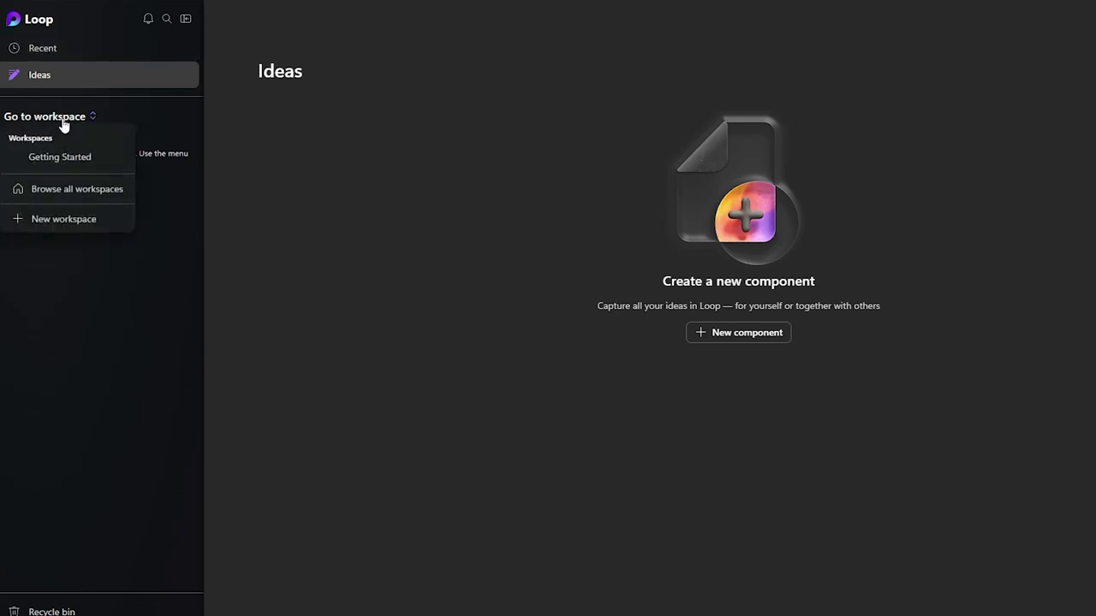
left_click(66, 192)
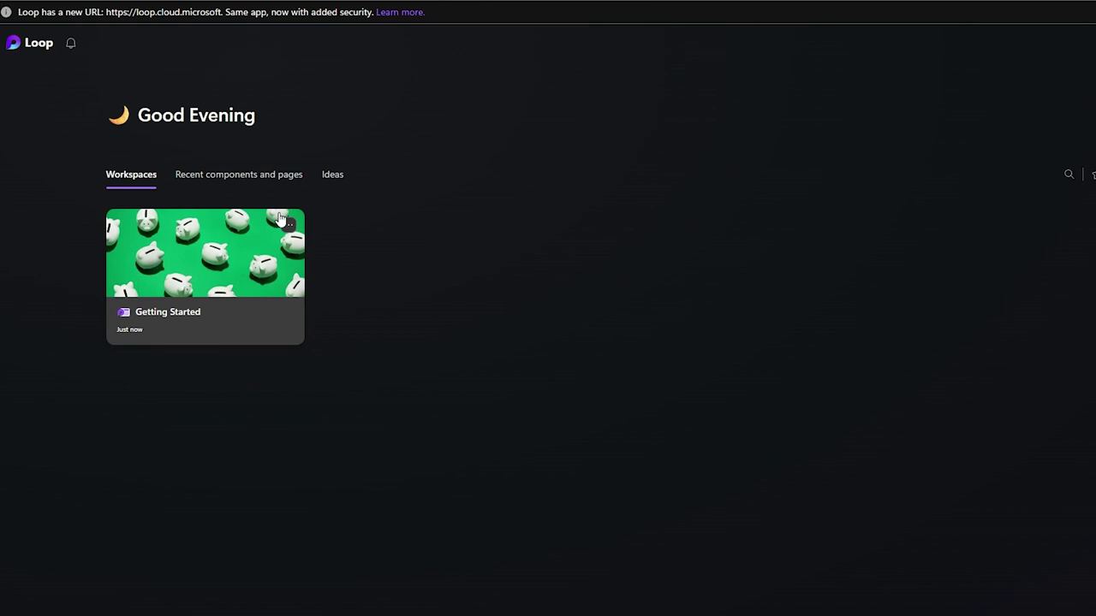
left_click(272, 176)
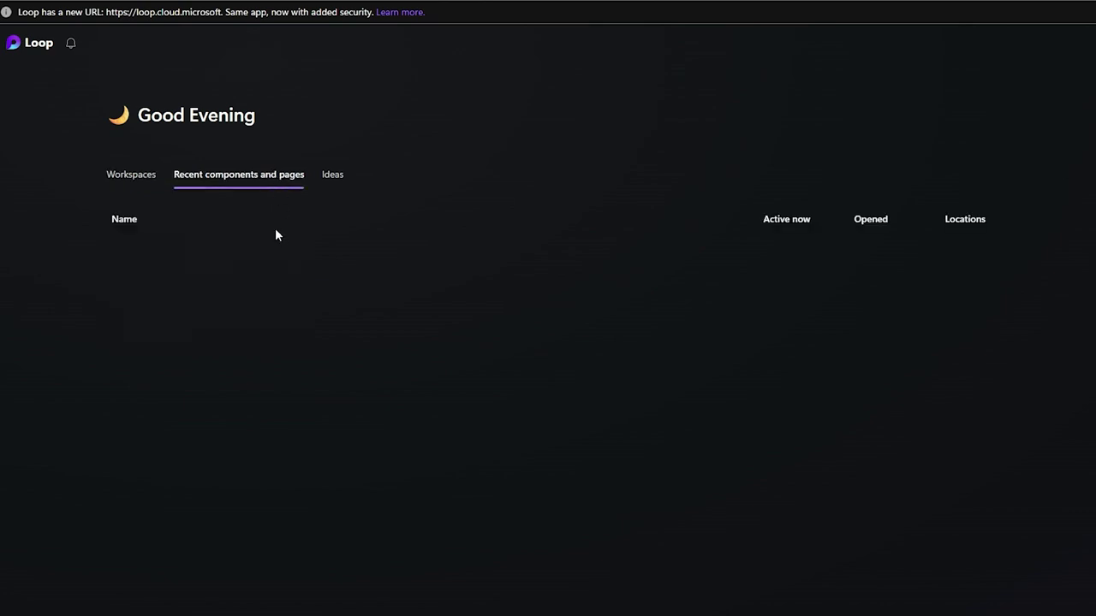
left_click(334, 176)
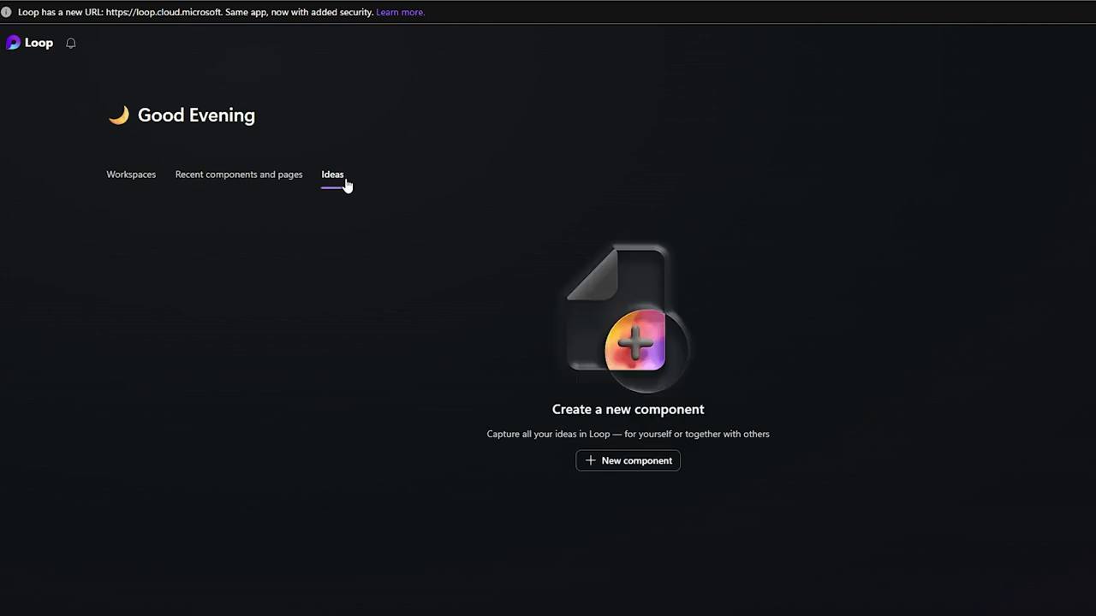
left_click(152, 182)
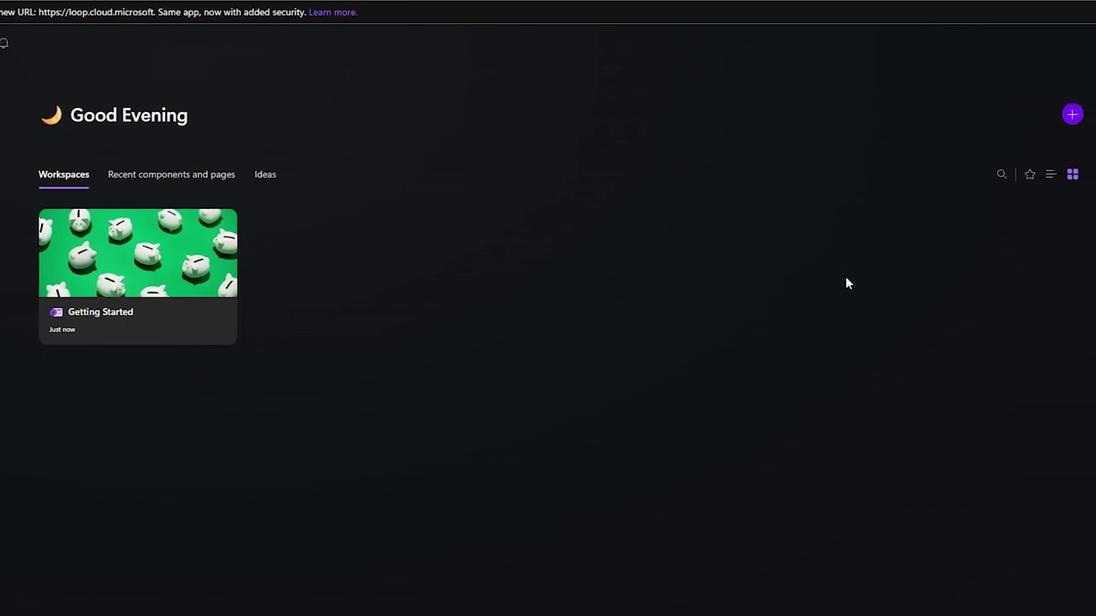
left_click(1071, 113)
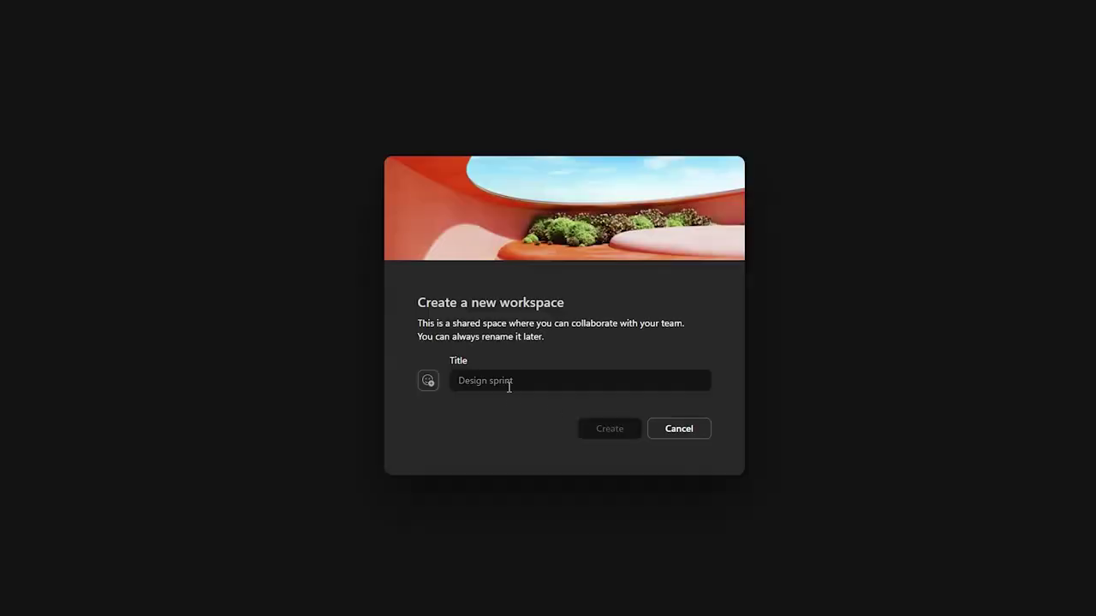
Step: Pick the money bag emoji as the new workspace's icon
left_click(508, 383)
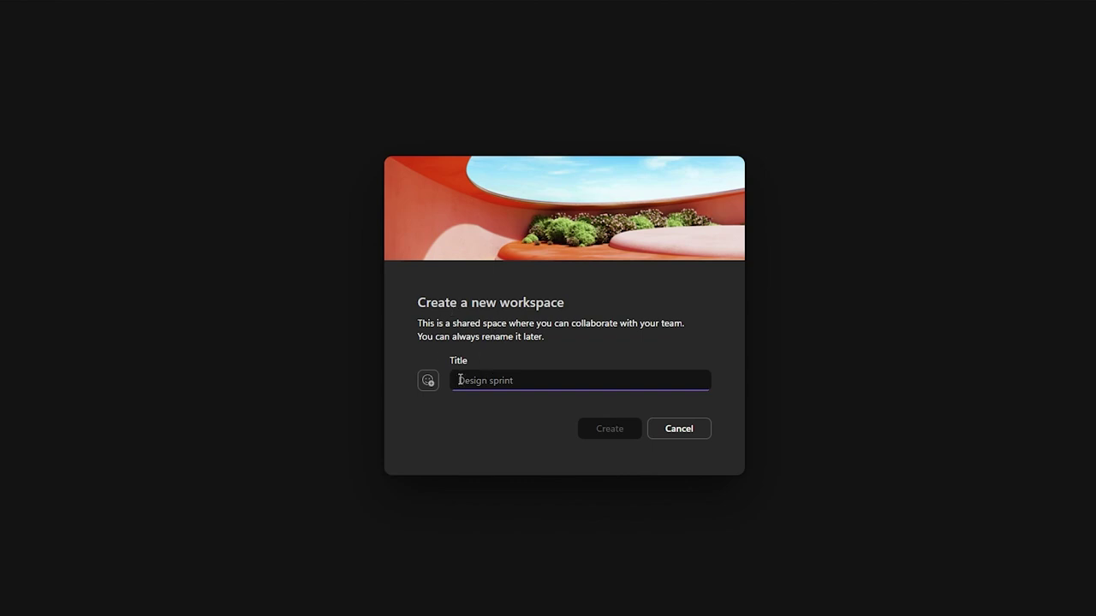
left_click(428, 382)
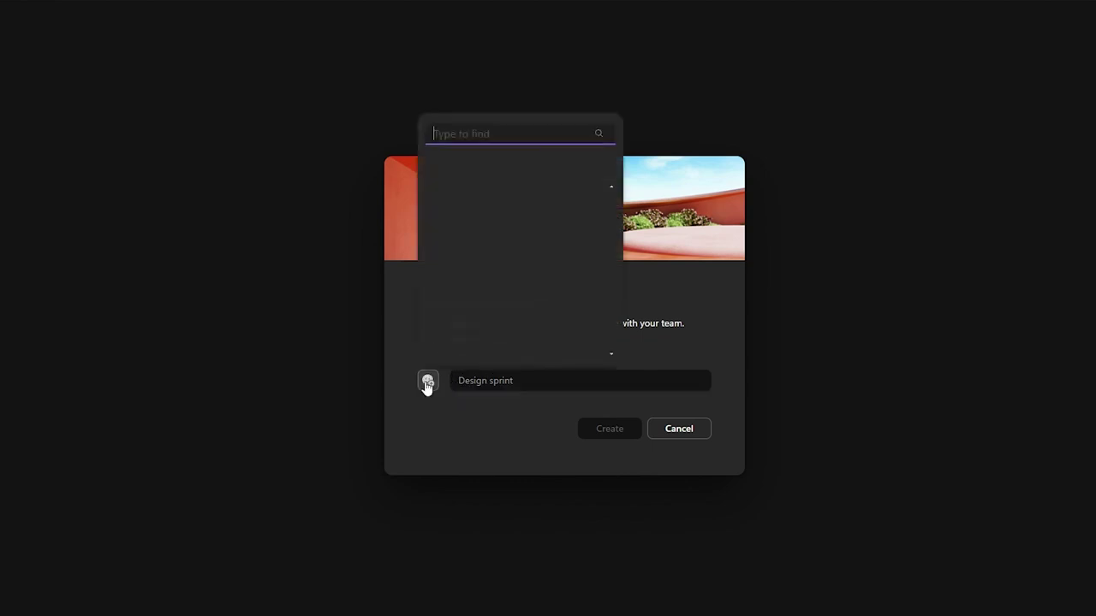
scroll(514, 268, "down", 5)
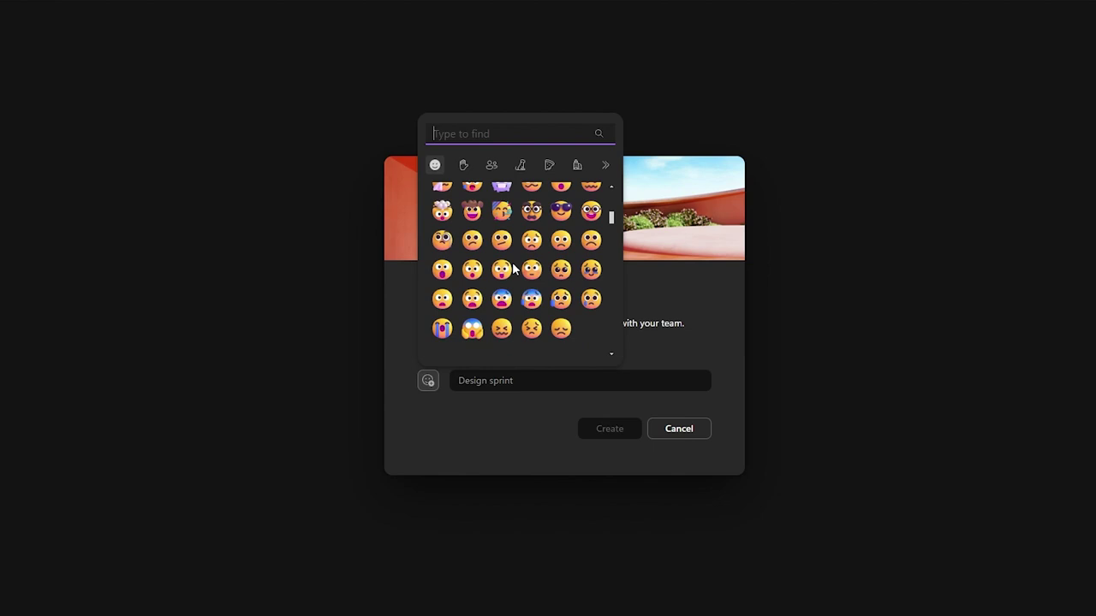
left_click(463, 168)
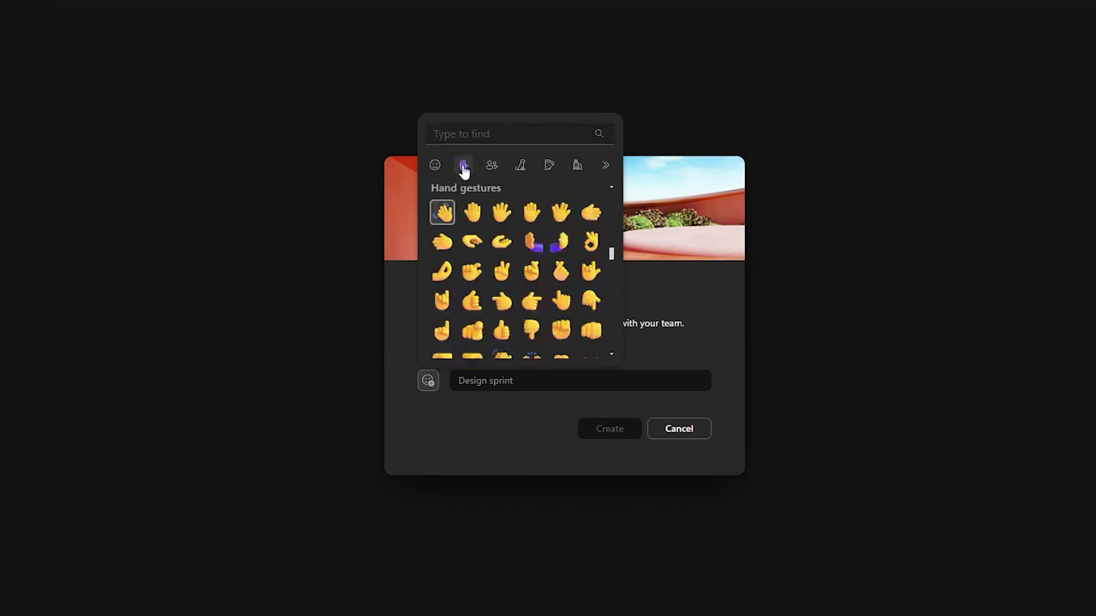
left_click(489, 170)
left_click(520, 167)
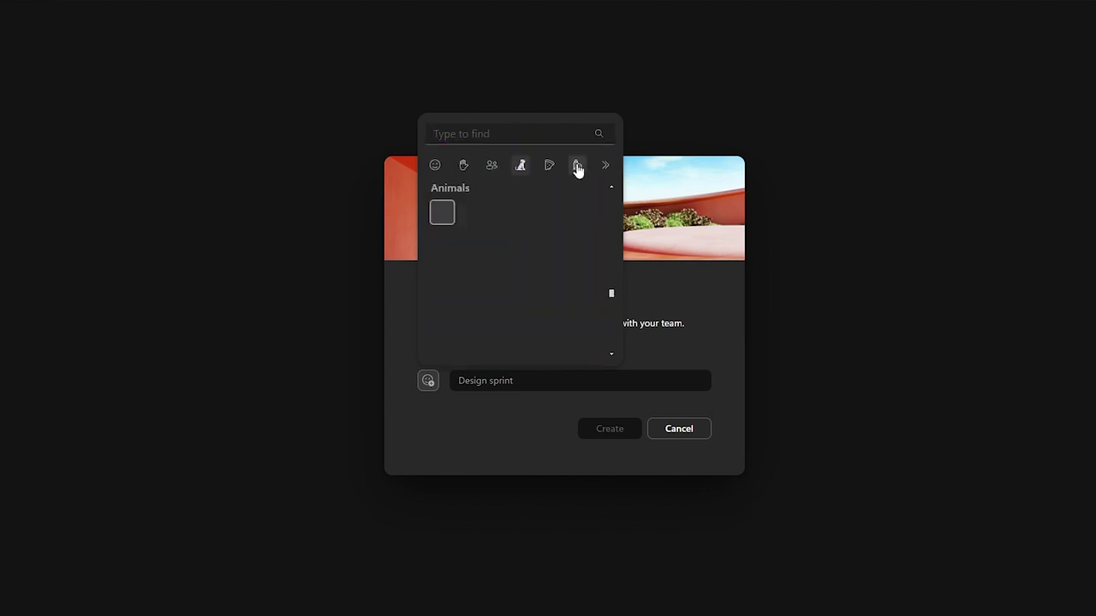
scroll(574, 171, "down", 3)
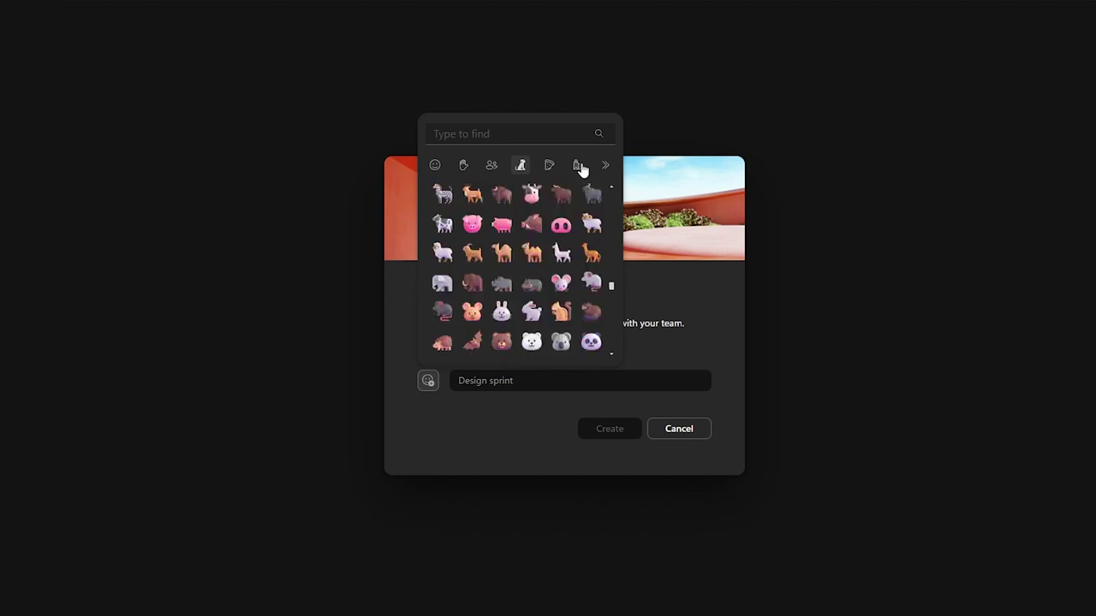
left_click(605, 166)
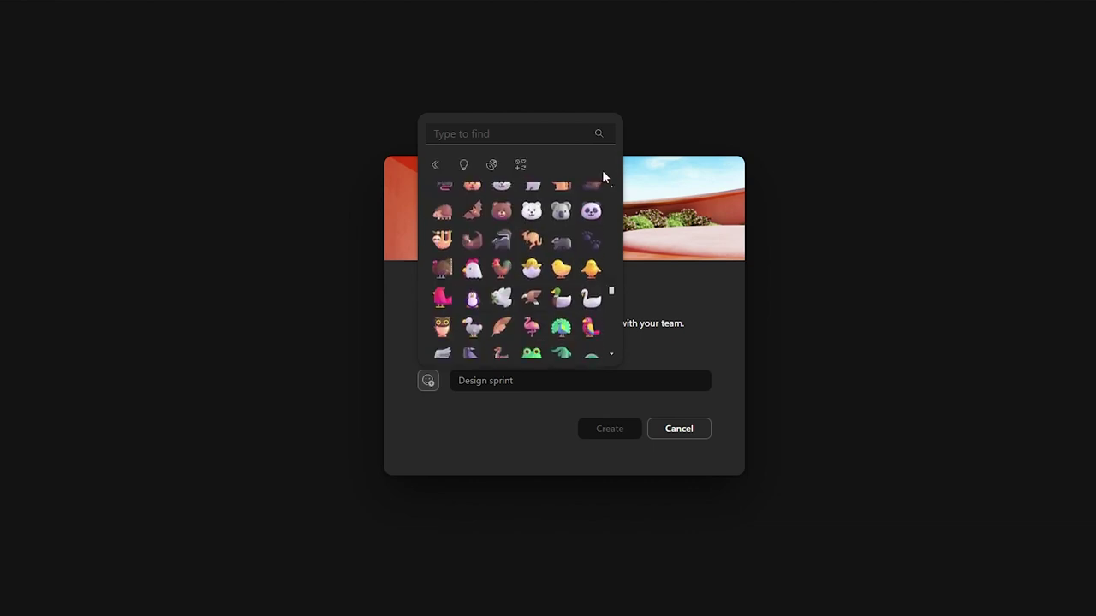
left_click(494, 168)
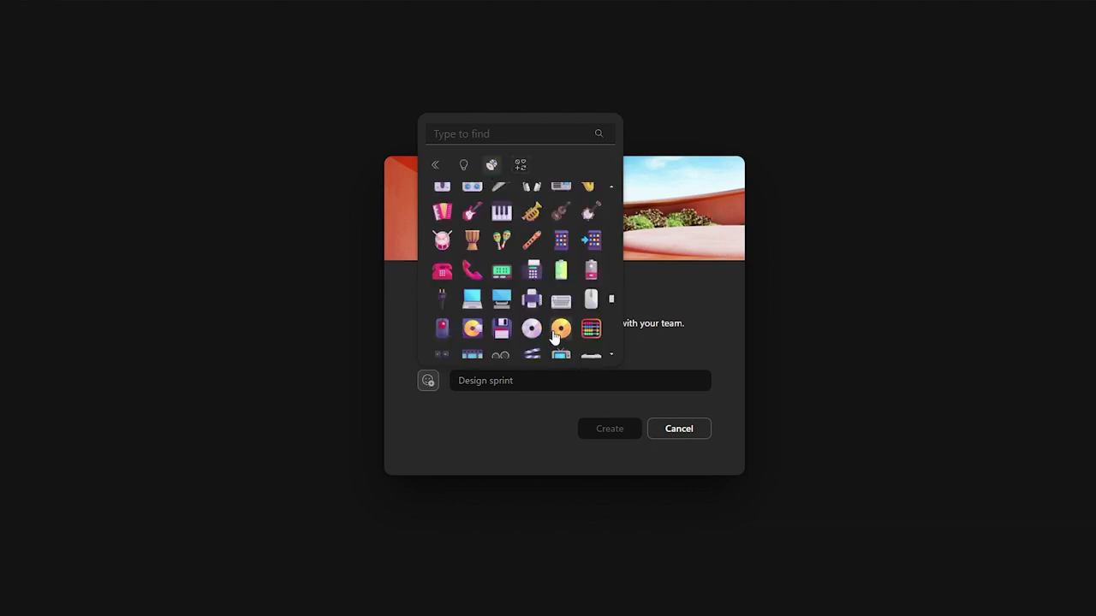
scroll(462, 291, "up", 10)
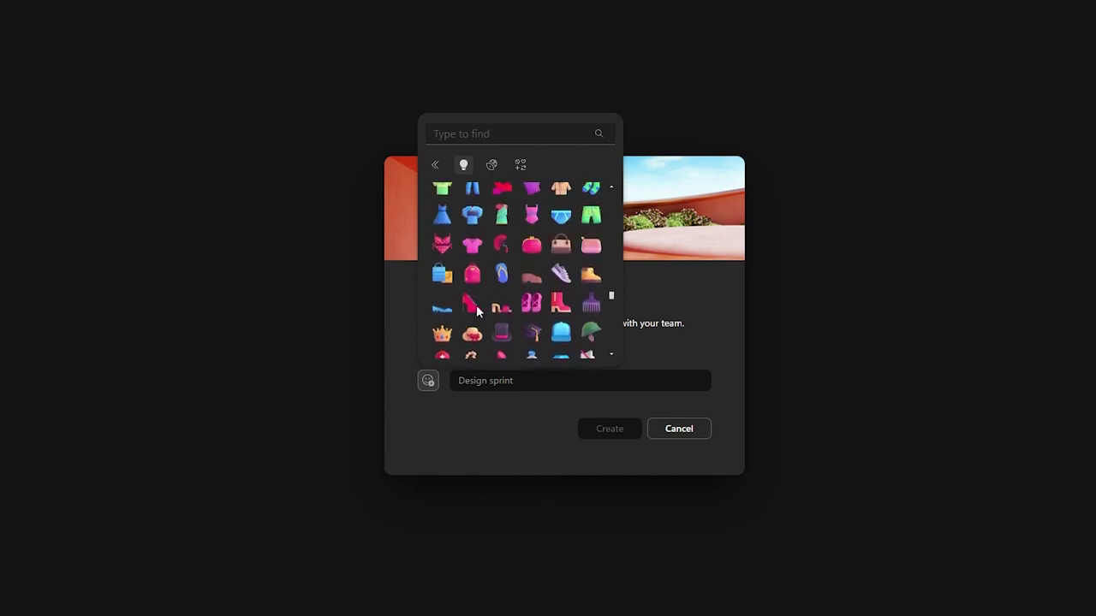
scroll(490, 300, "up", 3)
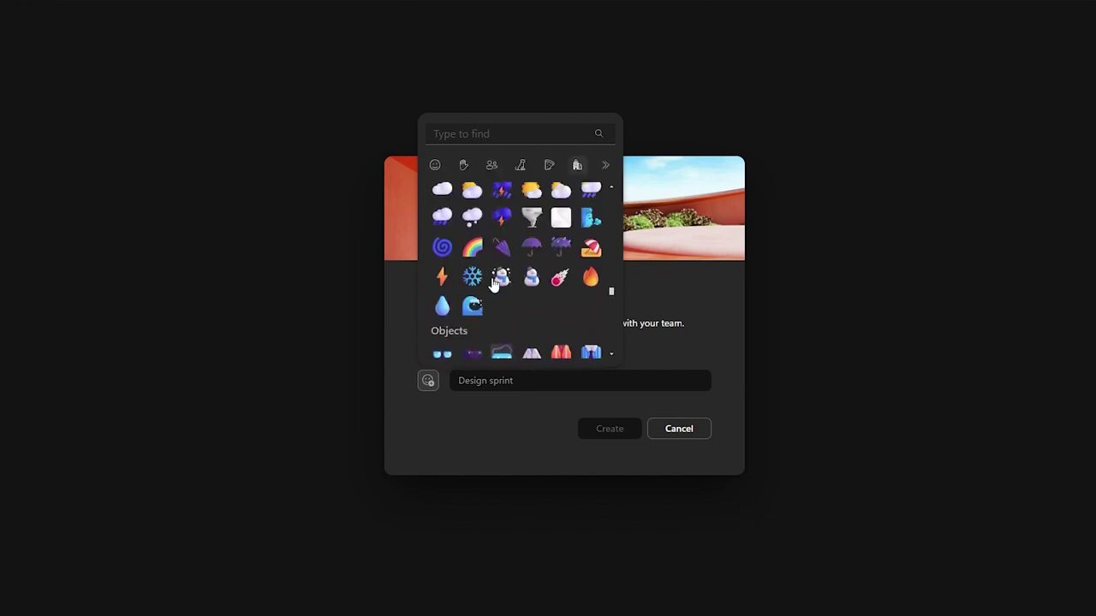
scroll(492, 287, "down", 3)
scroll(493, 283, "down", 10)
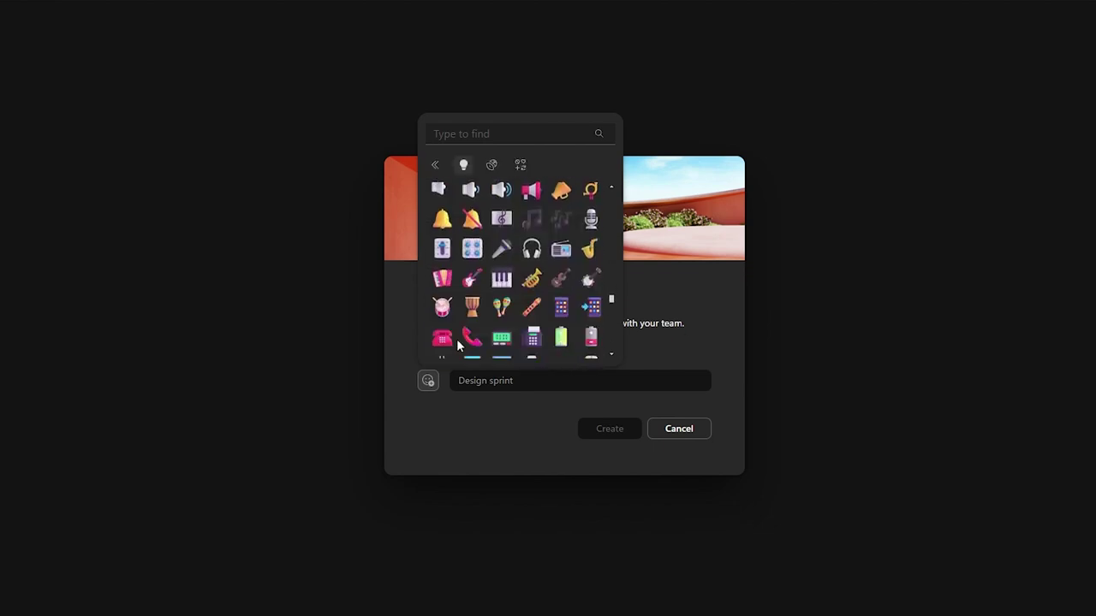
scroll(515, 326, "down", 10)
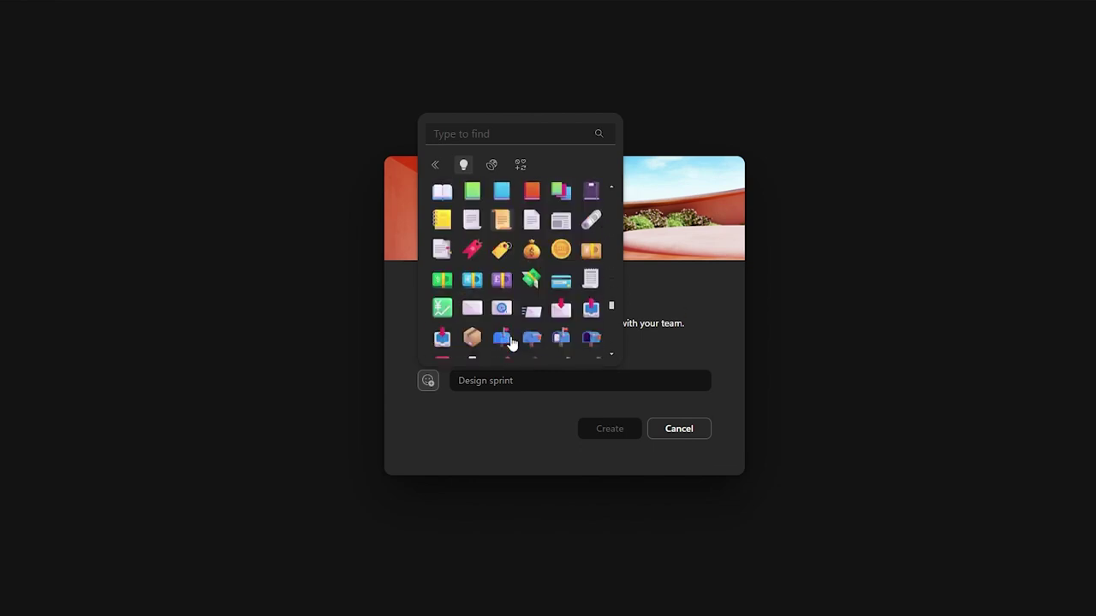
scroll(473, 307, "up", 2)
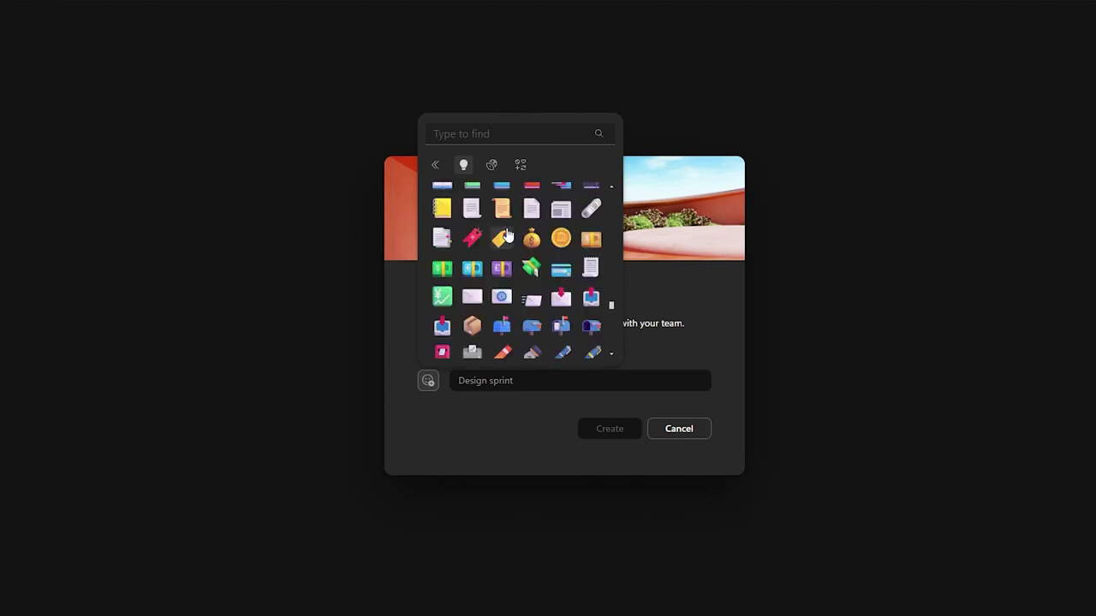
left_click(526, 238)
Step: Title the workspace 'JAMES Podcast' and create it
left_click(471, 385)
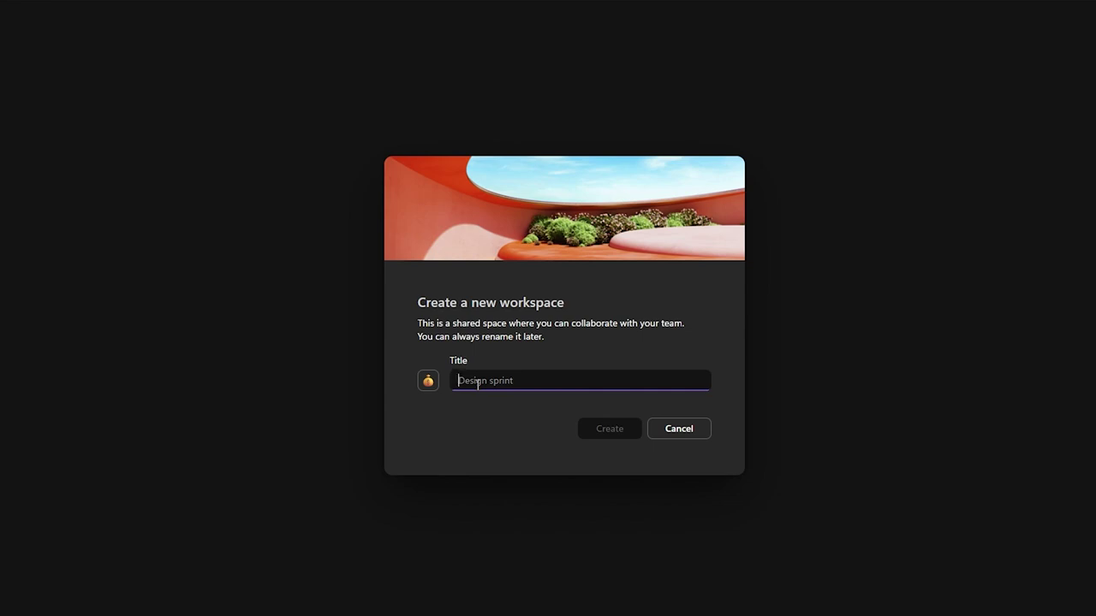
type("JAMES Podcast")
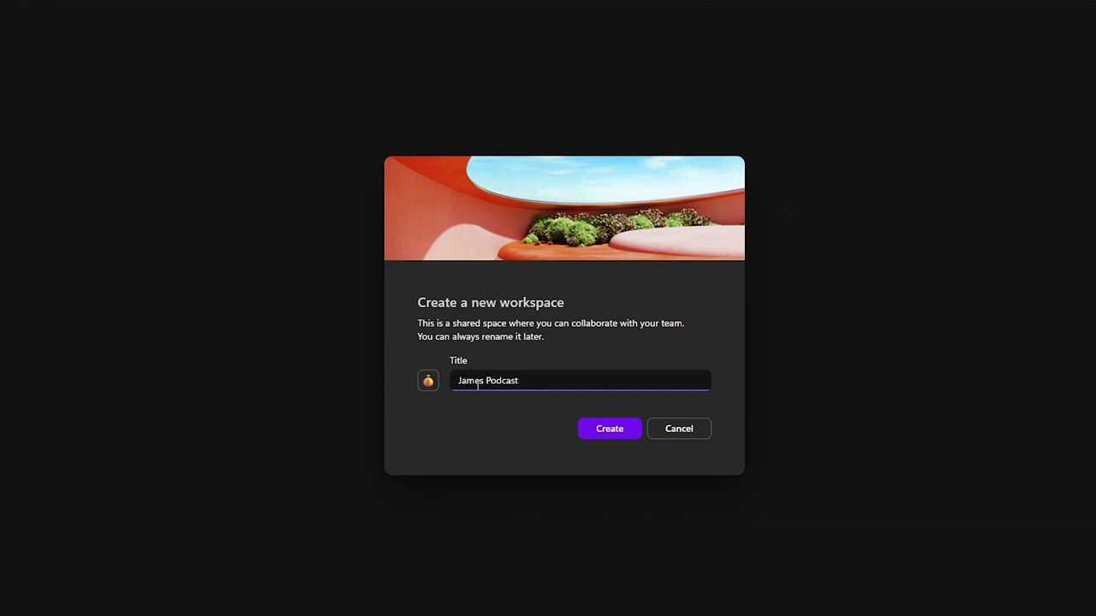
left_click(595, 428)
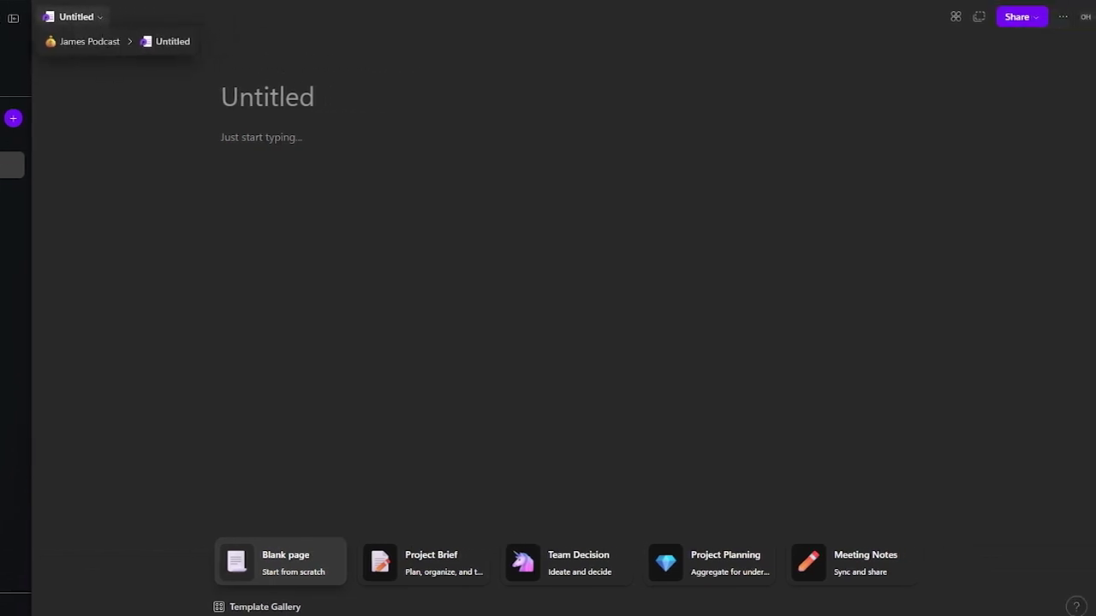
Step: Enter 'Planning' as the title of the blank Untitled page
left_click(304, 161)
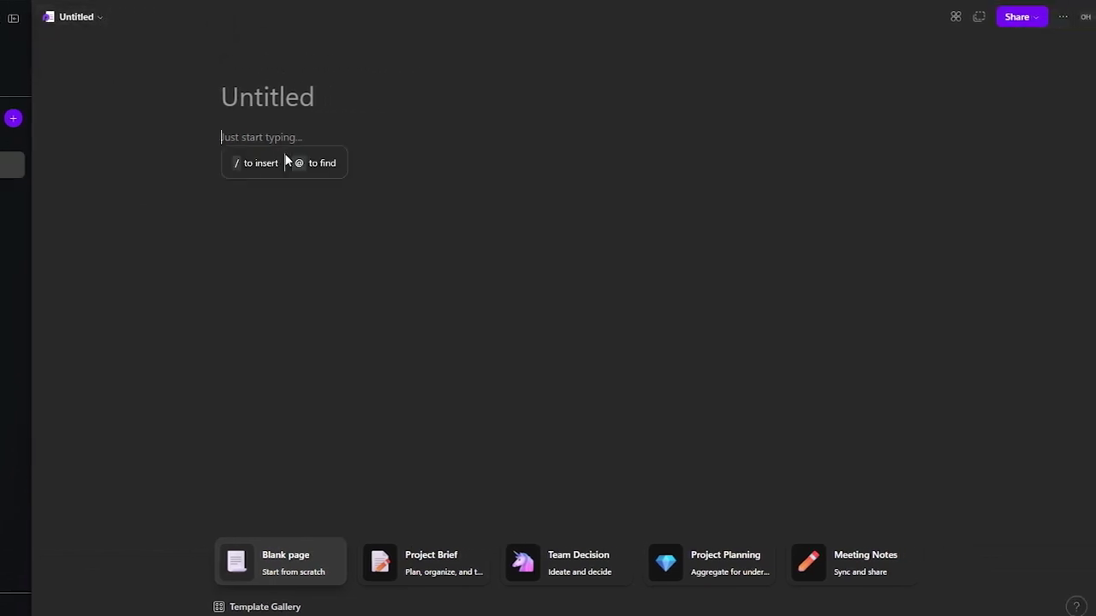
left_click(293, 100)
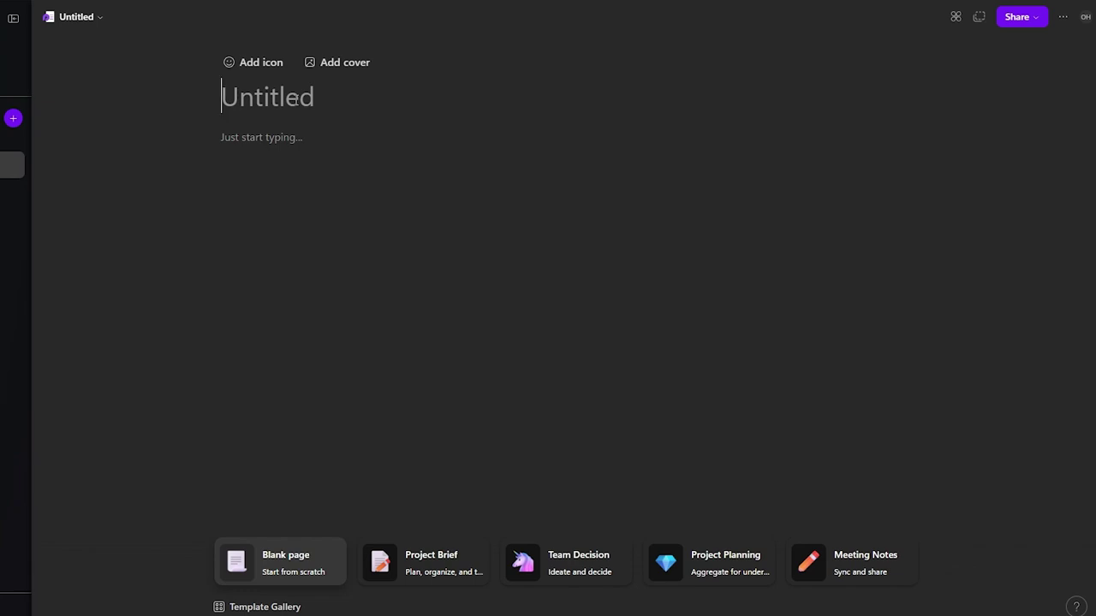
type("Pla")
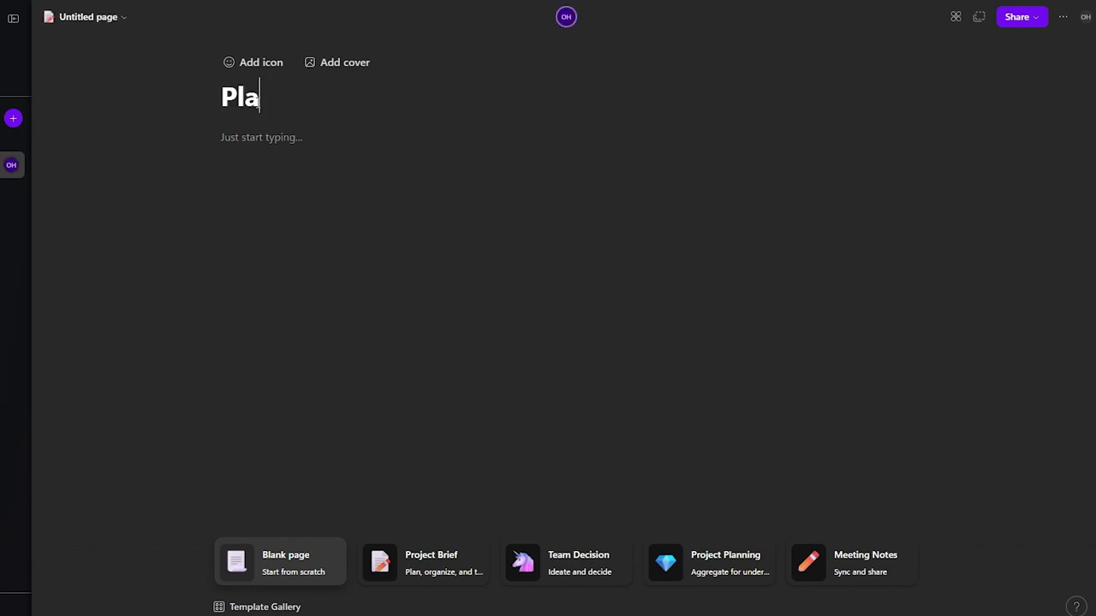
key("BackSpace")
key("BackSpace")
key("BackSpace")
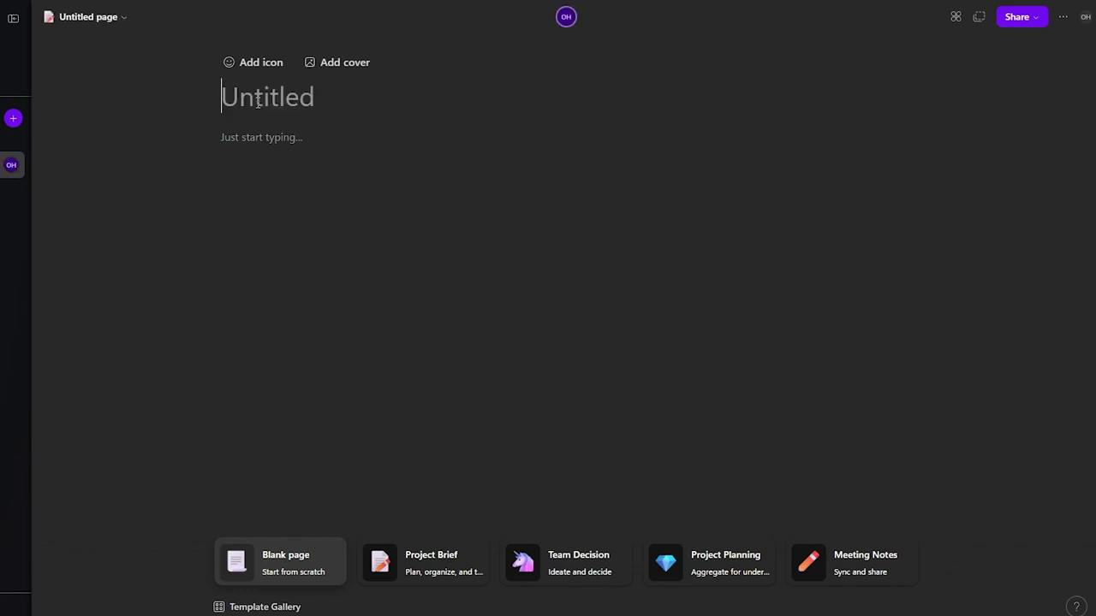
type("Planning")
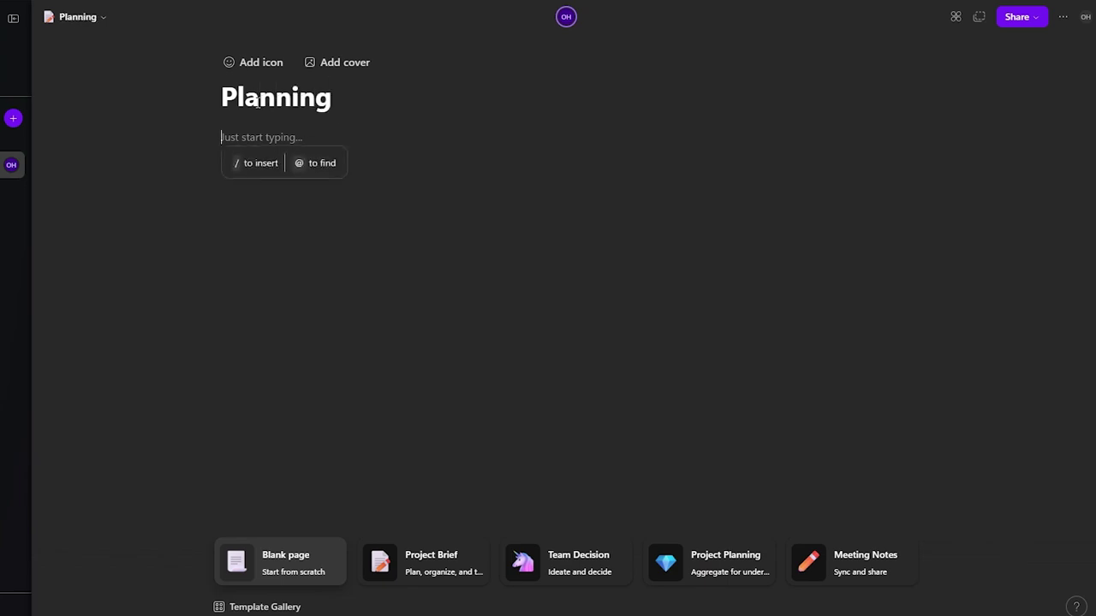
type("/")
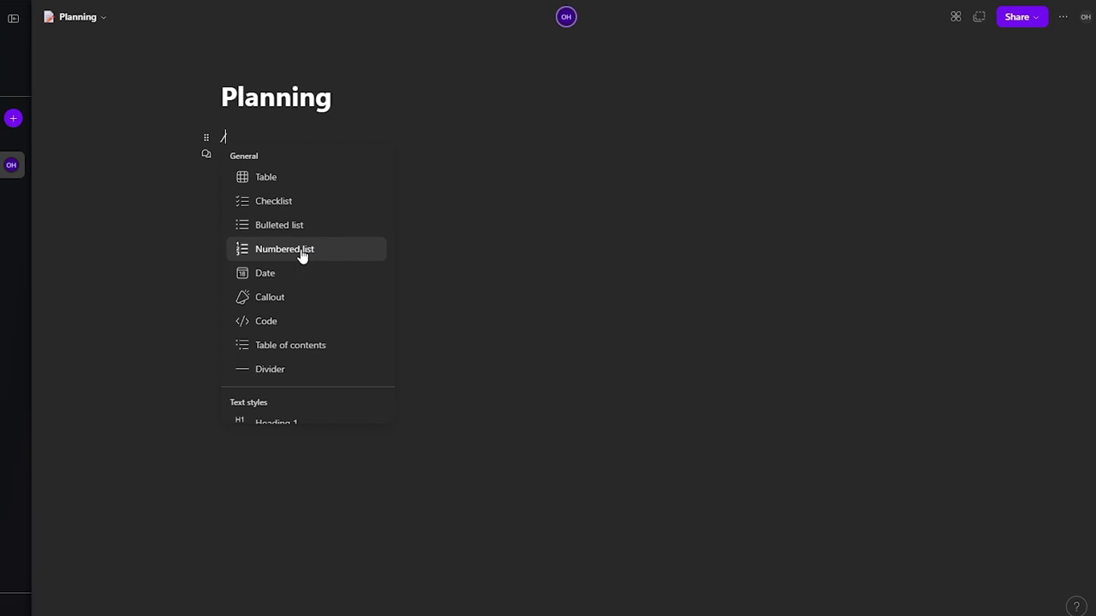
Step: Browse the insert menu, then dismiss it and delete the leftover slash
scroll(304, 289, "down", 4)
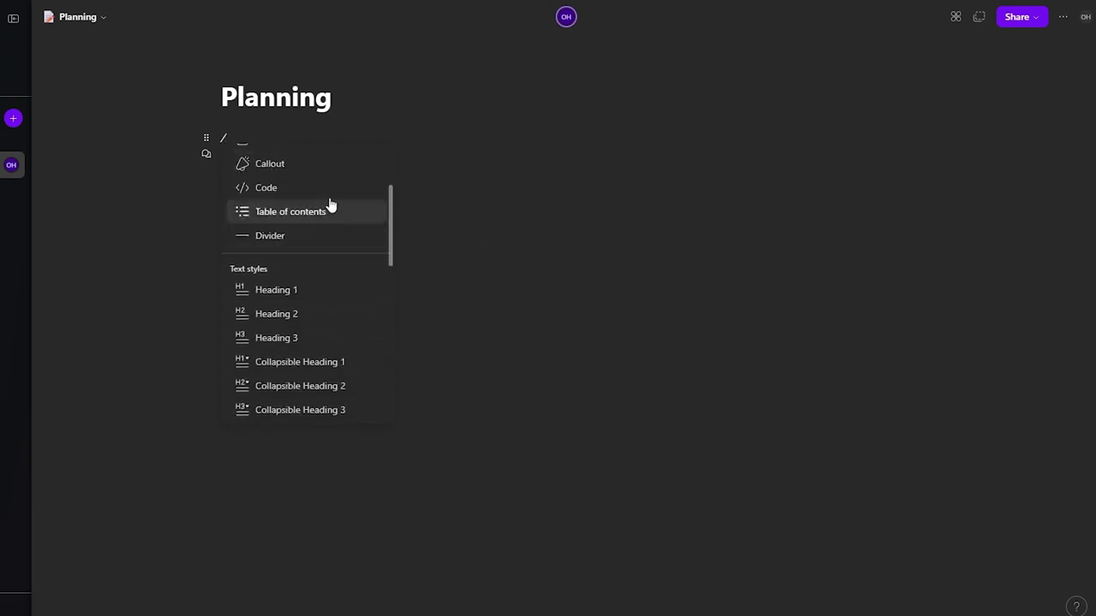
scroll(319, 282, "down", 5)
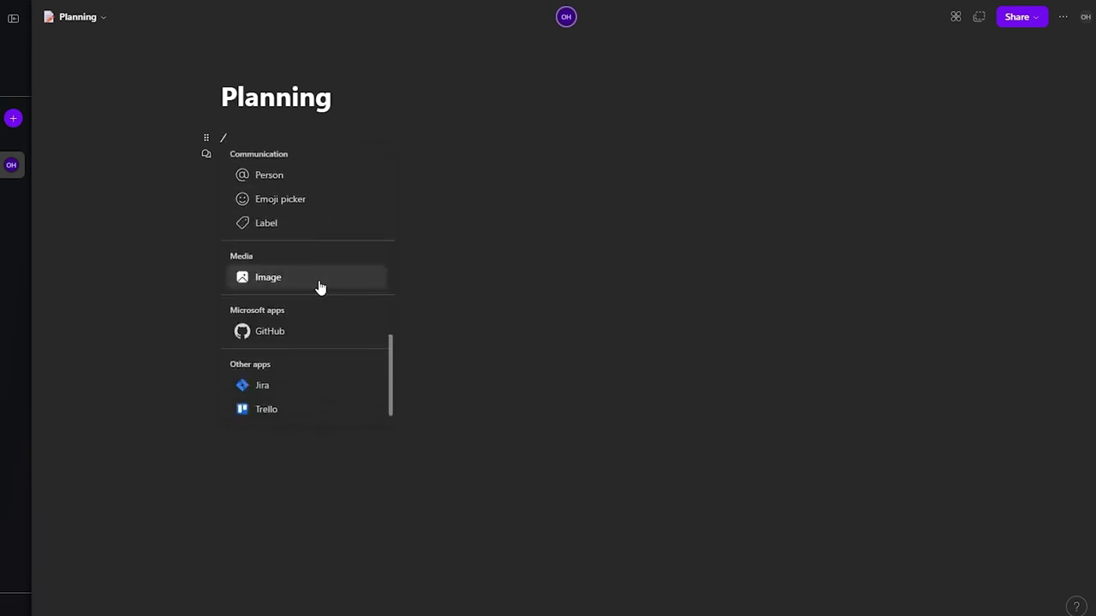
scroll(318, 298, "up", 3)
scroll(319, 307, "up", 4)
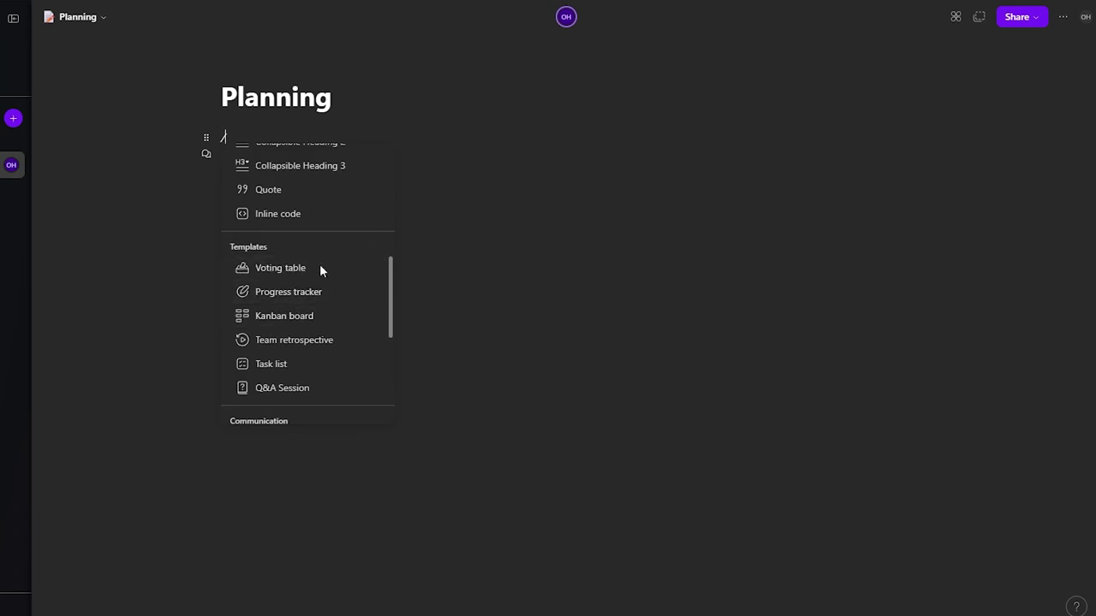
scroll(281, 337, "up", 2)
scroll(291, 336, "down", 3)
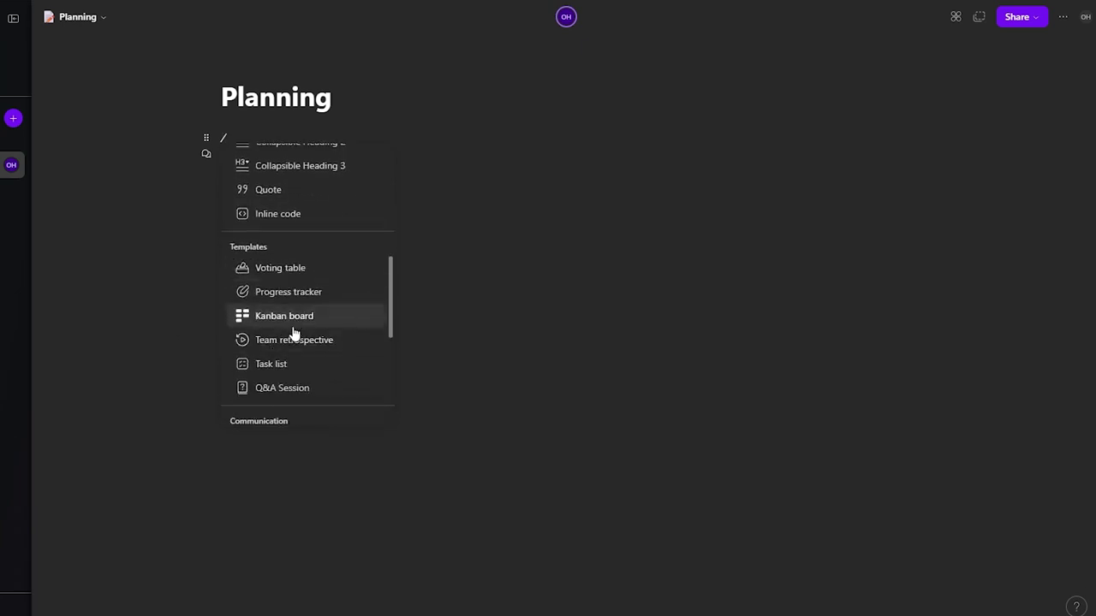
scroll(323, 317, "down", 1)
scroll(323, 313, "down", 1)
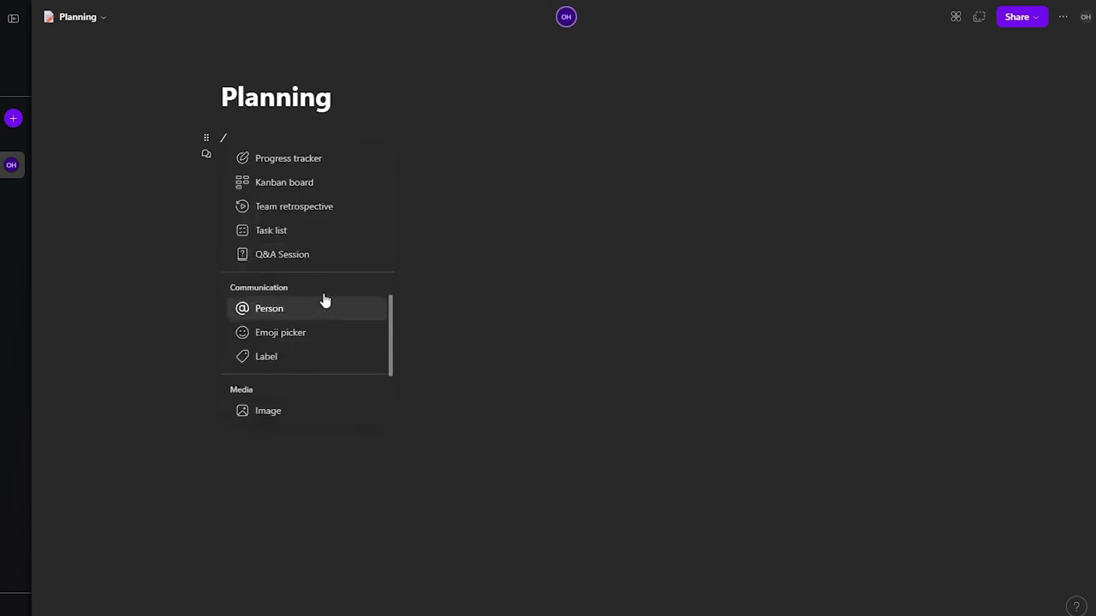
scroll(322, 243, "down", 1)
scroll(323, 243, "down", 1)
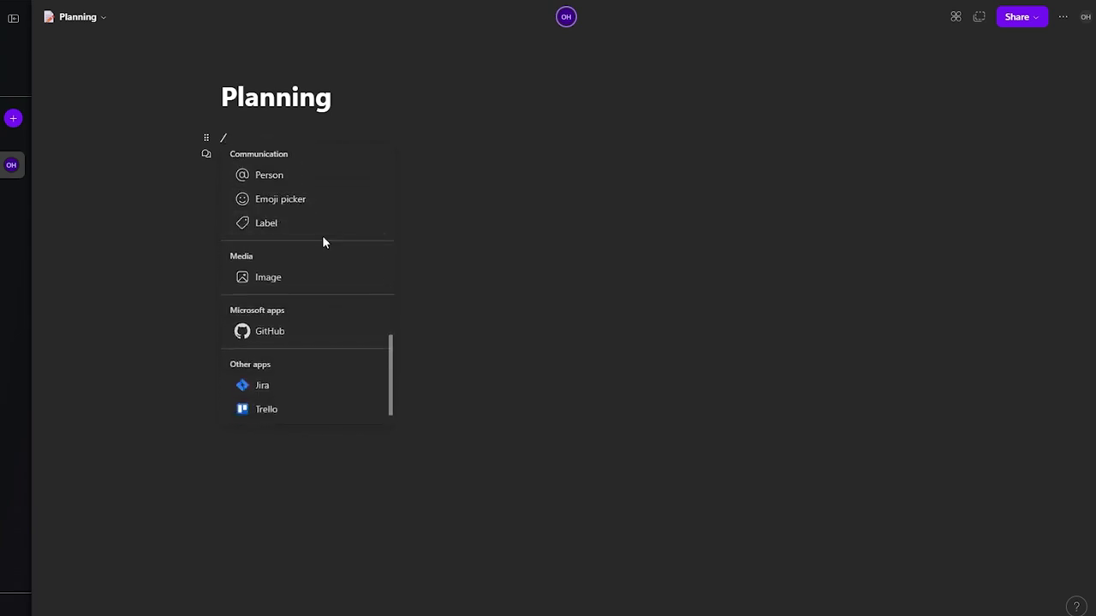
scroll(294, 363, "up", 5)
key("Escape")
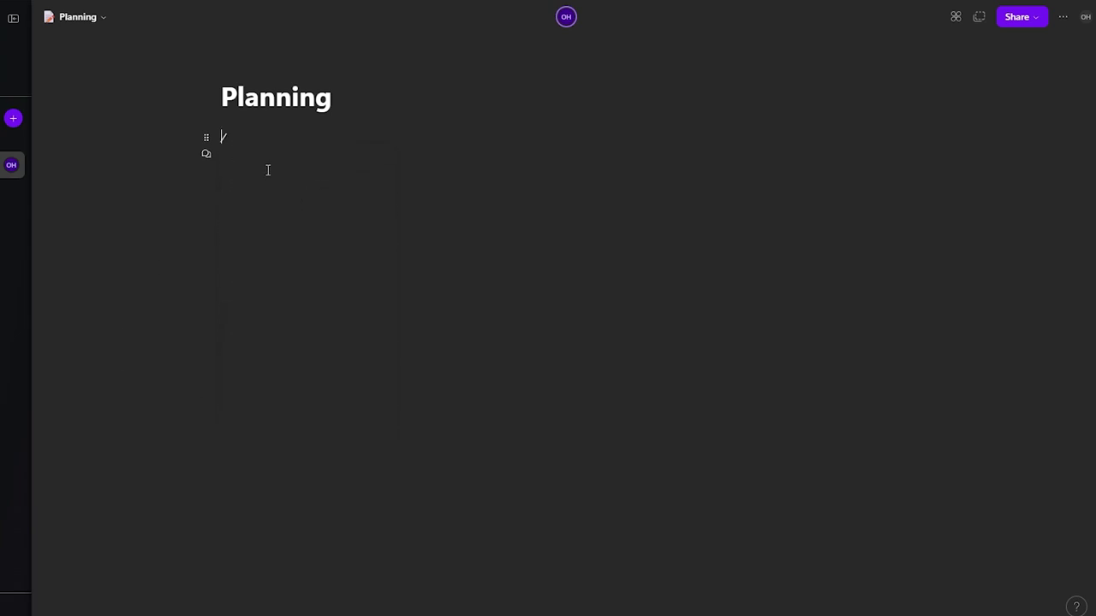
left_click_drag(199, 145, 209, 266)
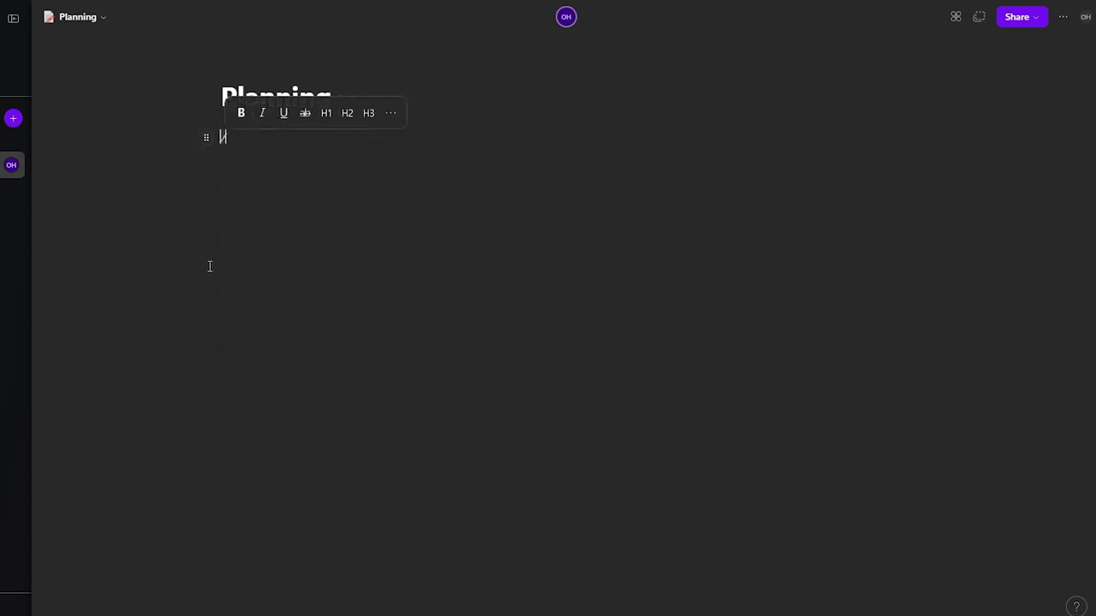
key("BackSpace")
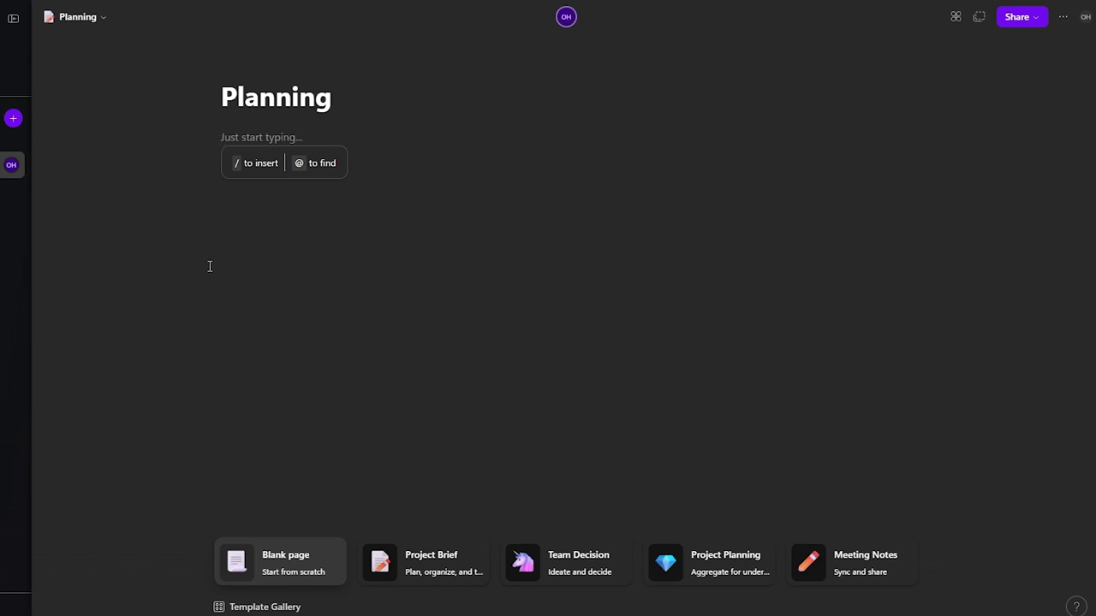
Step: Insert the Kanban board template from the / menu
type("/")
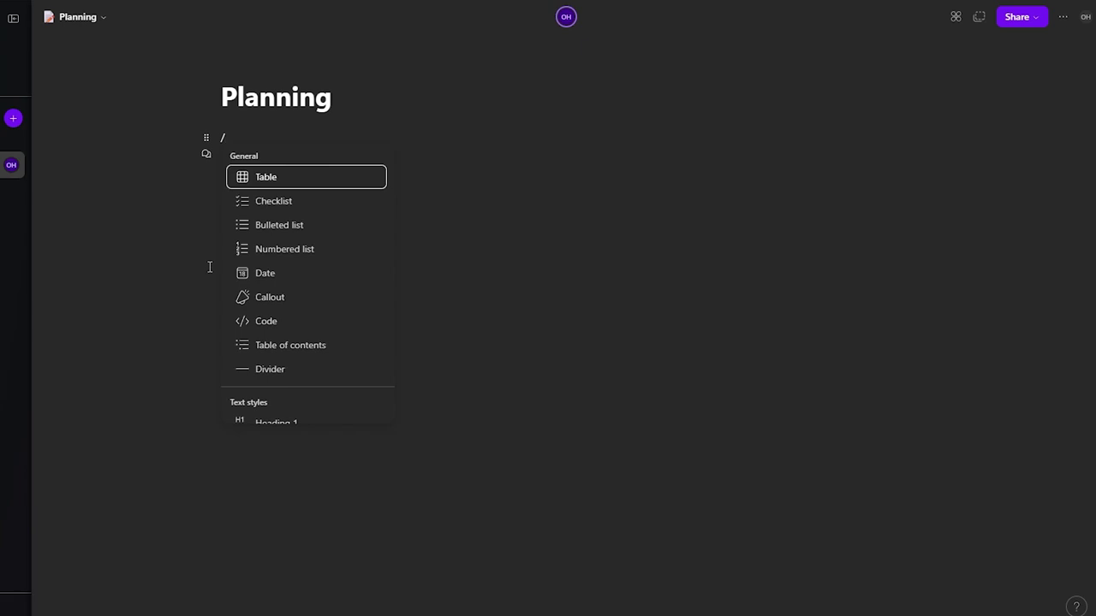
scroll(294, 245, "down", 6)
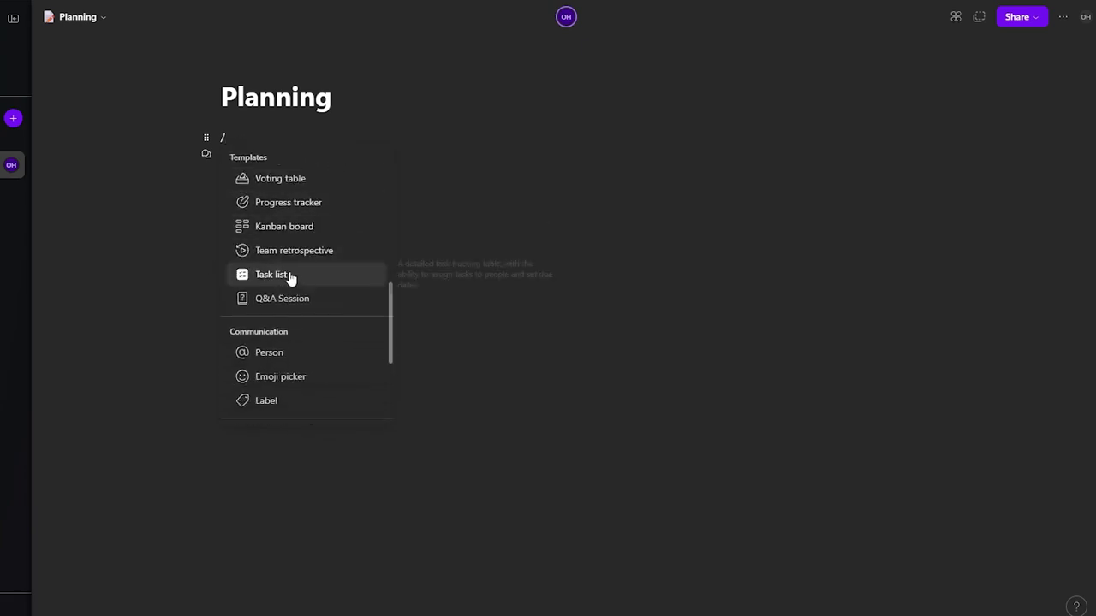
left_click(288, 231)
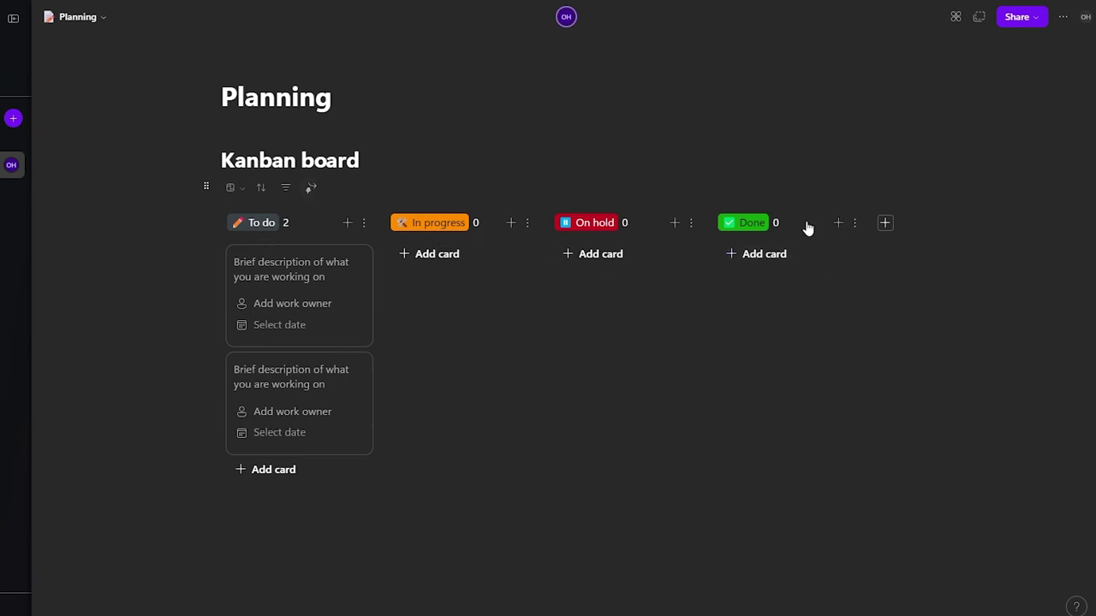
Step: Rename the Done column to 'Uploaded'
left_click(731, 227)
left_click(785, 259)
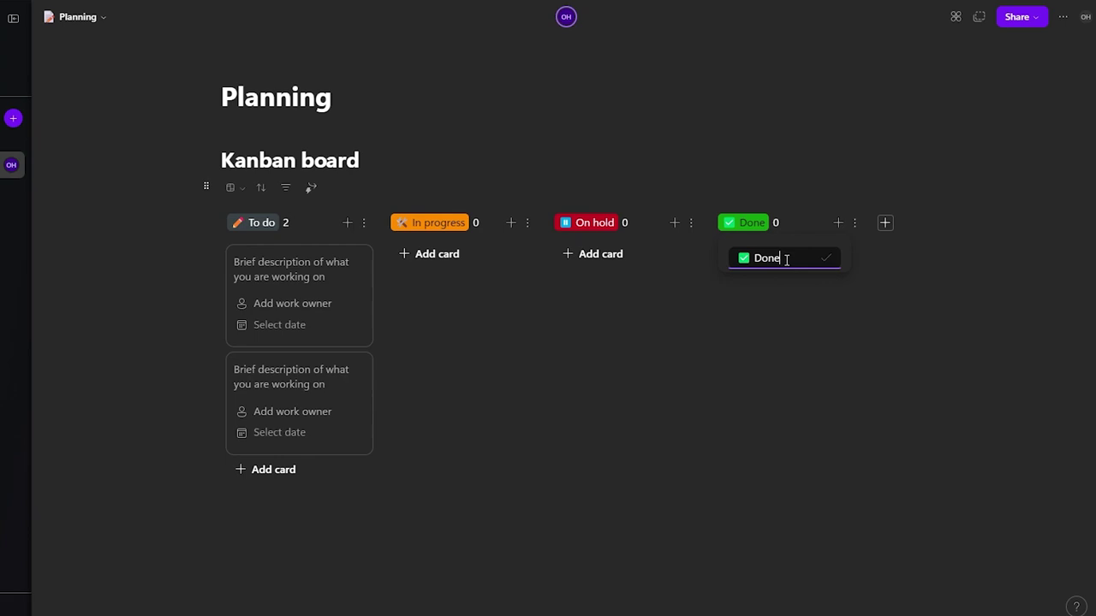
double_click(786, 260)
type("Uploaded")
left_click(142, 254)
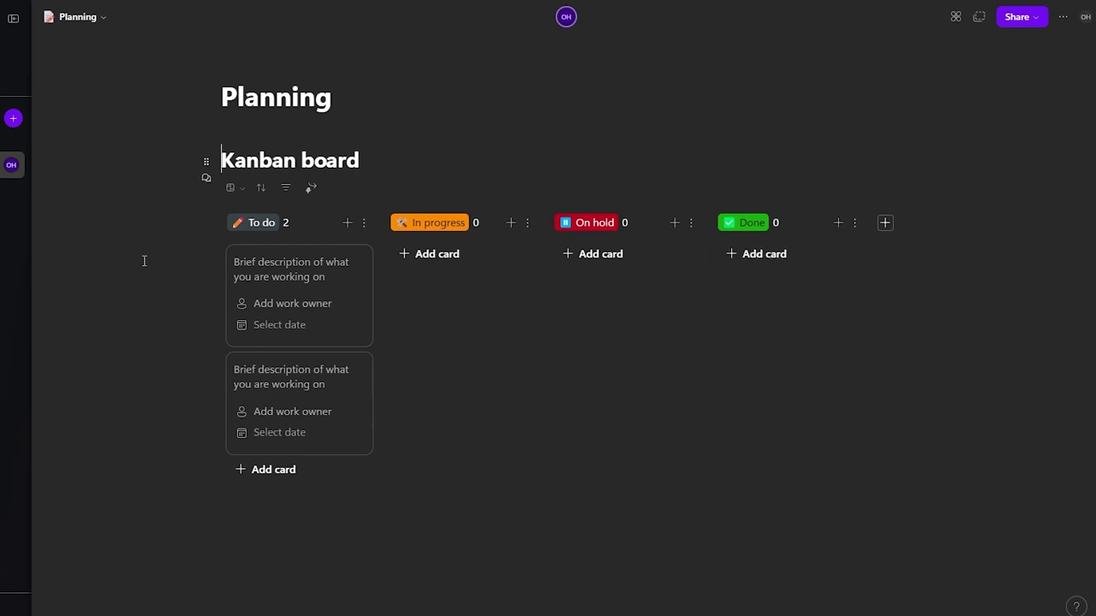
Step: Type Podcast titles into the first two To do cards' descriptions
left_click(270, 266)
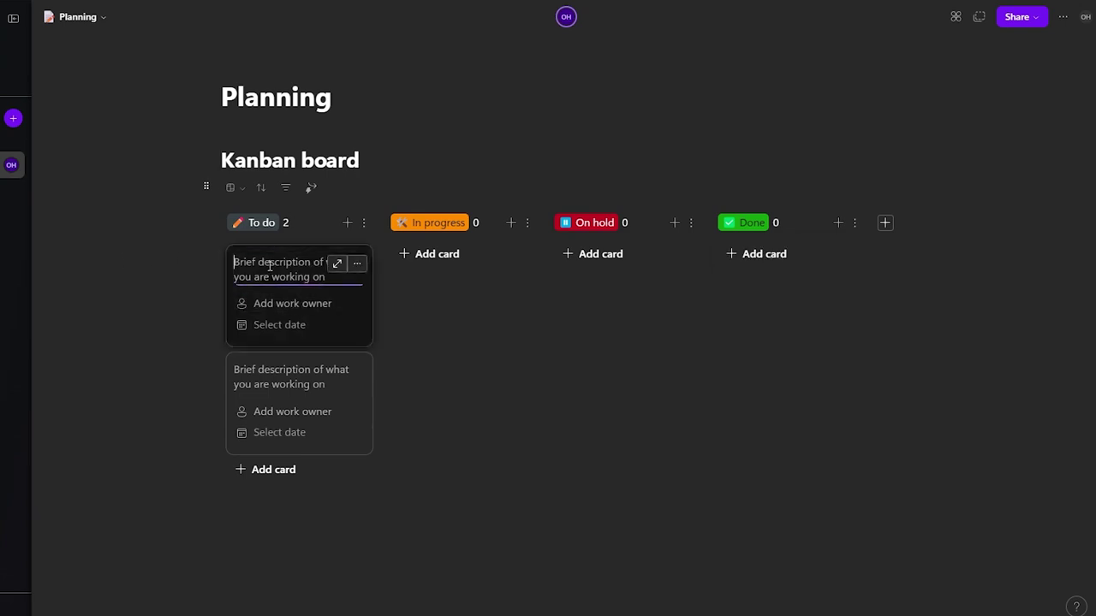
type("P")
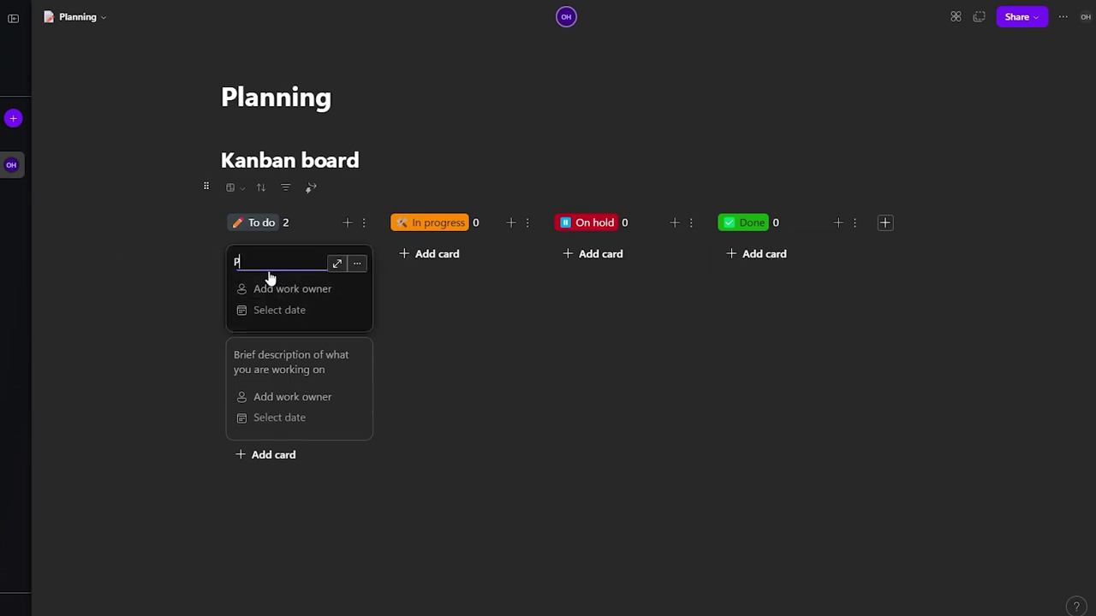
type("odcast #1")
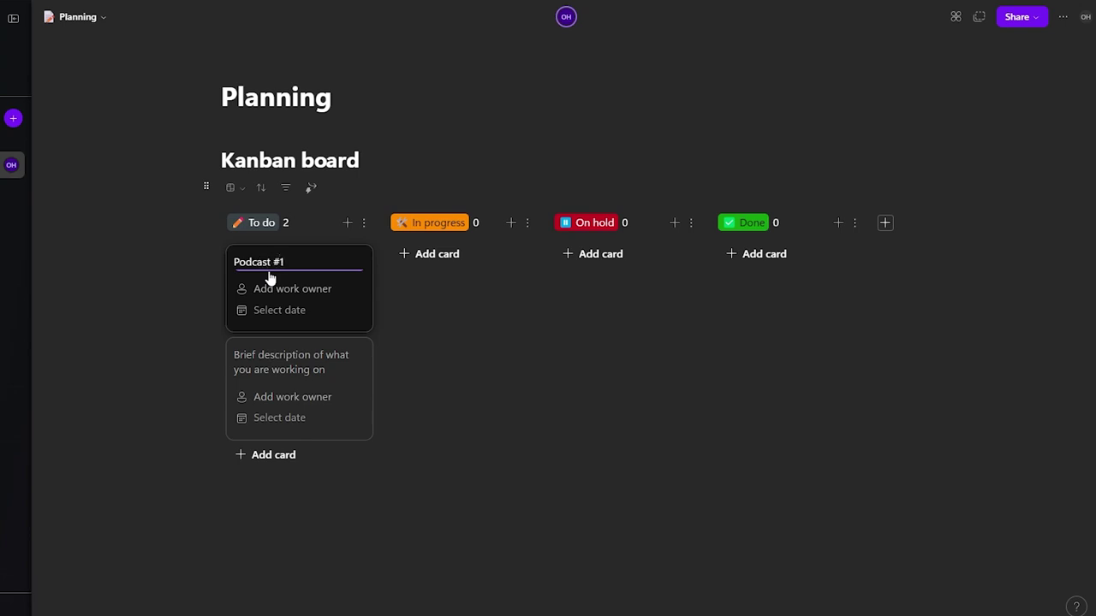
left_click(277, 356)
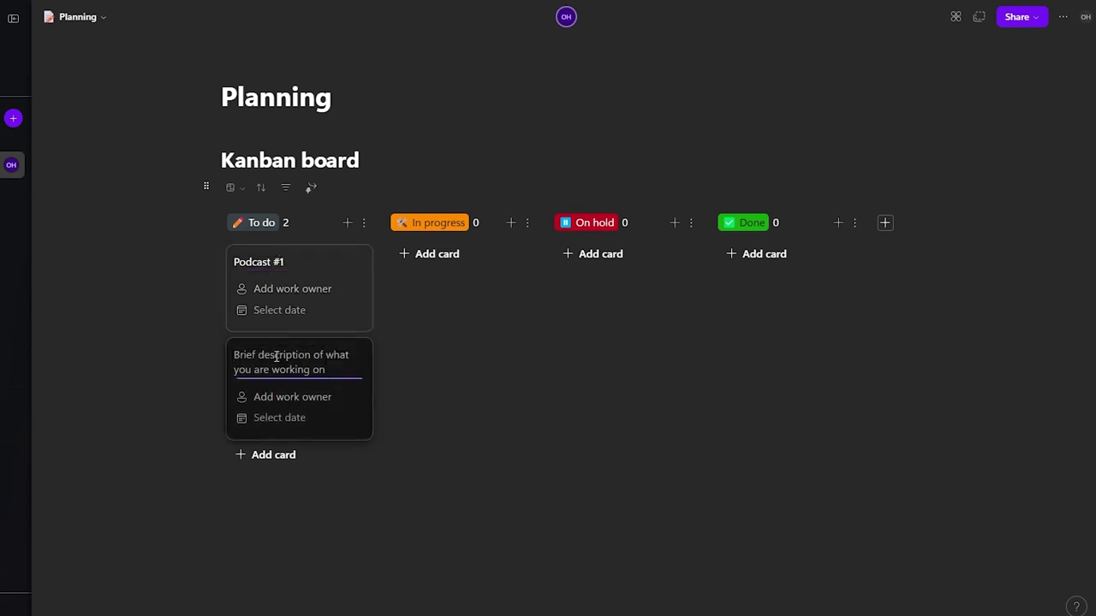
type("PodcastCast # 2")
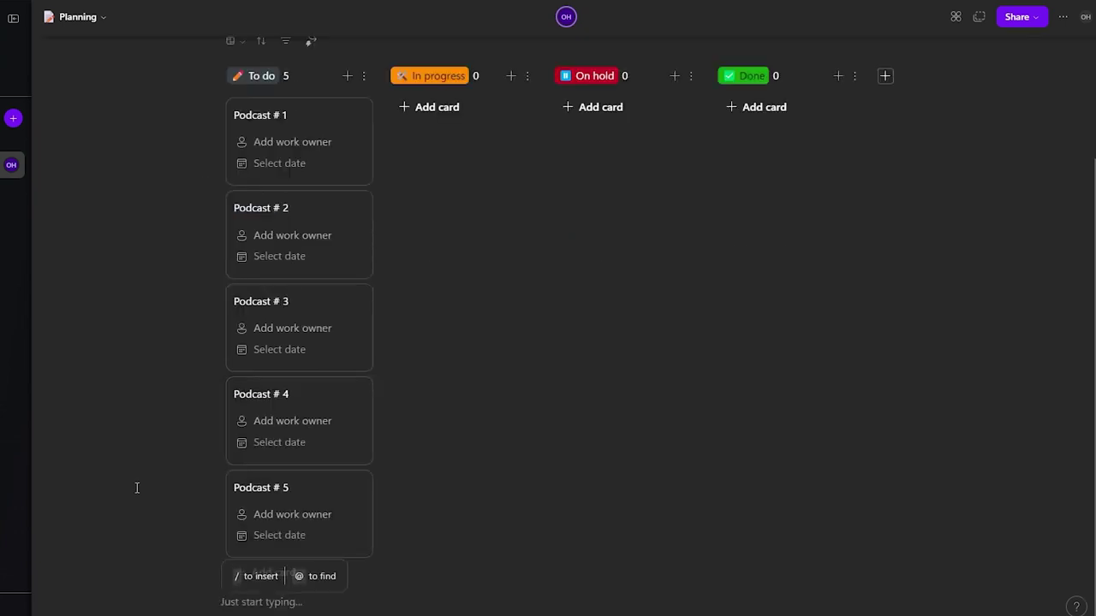
scroll(142, 472, "up", 3)
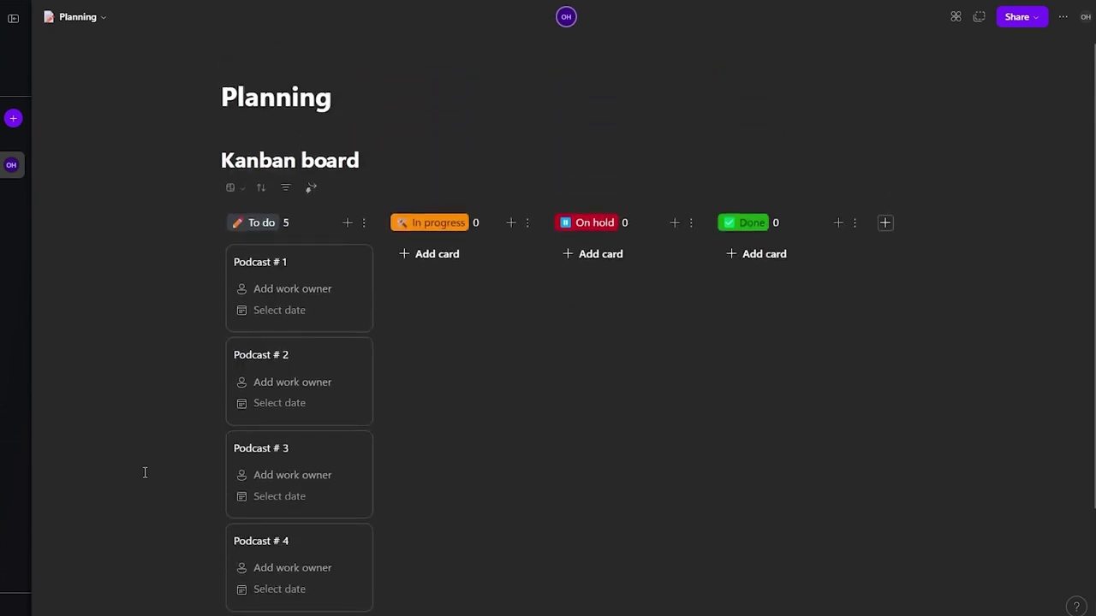
scroll(316, 273, "down", 2)
scroll(307, 366, "down", 1)
scroll(419, 505, "up", 3)
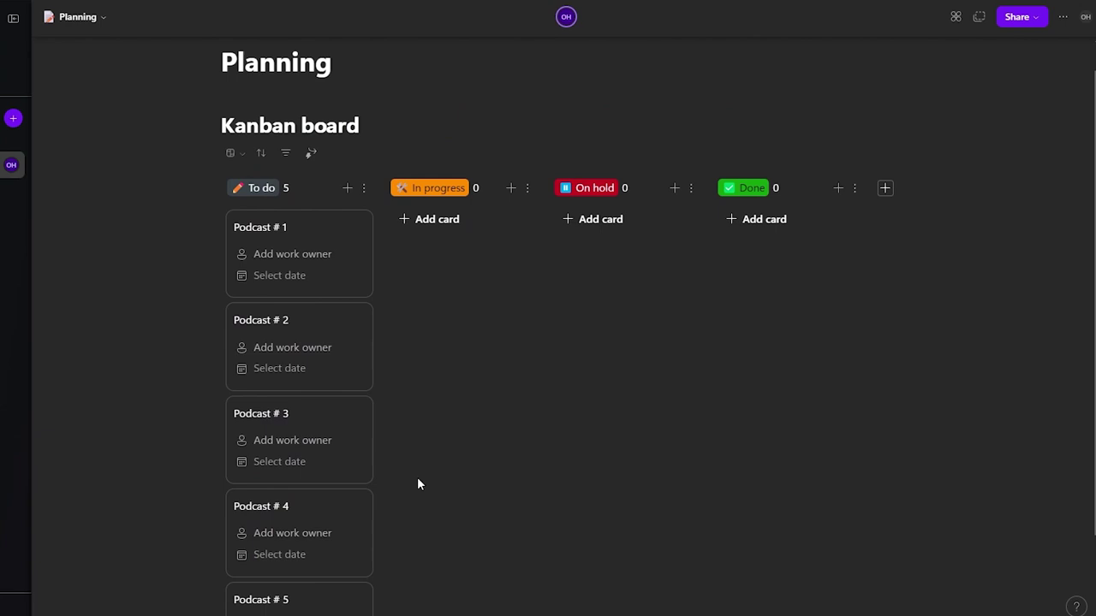
Step: Open the work owner field on the Podcast # 1 card
left_click(292, 291)
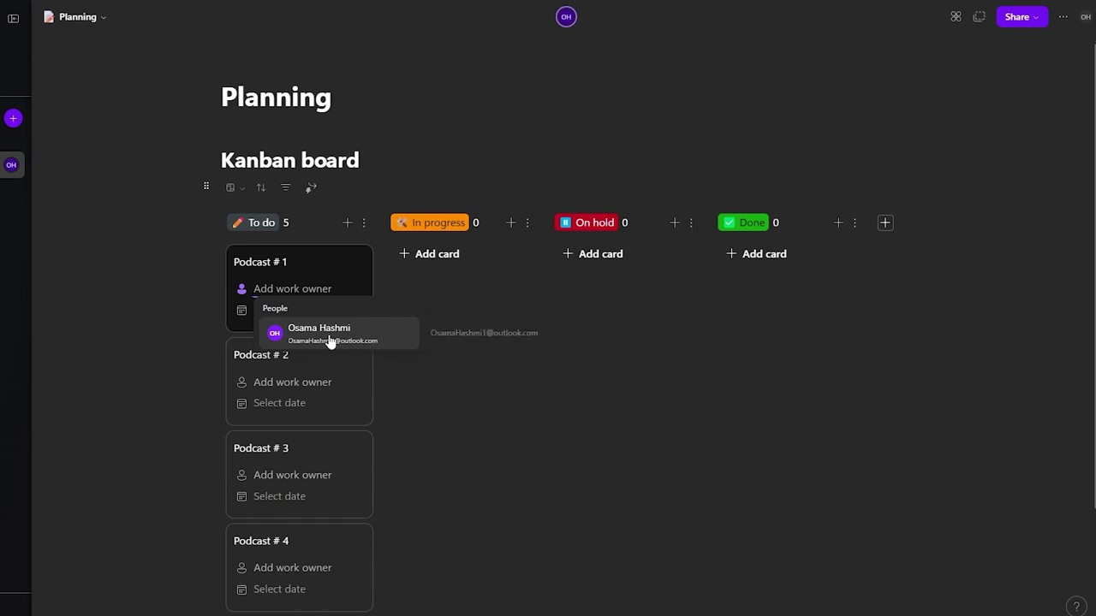
scroll(120, 372, "down", 2)
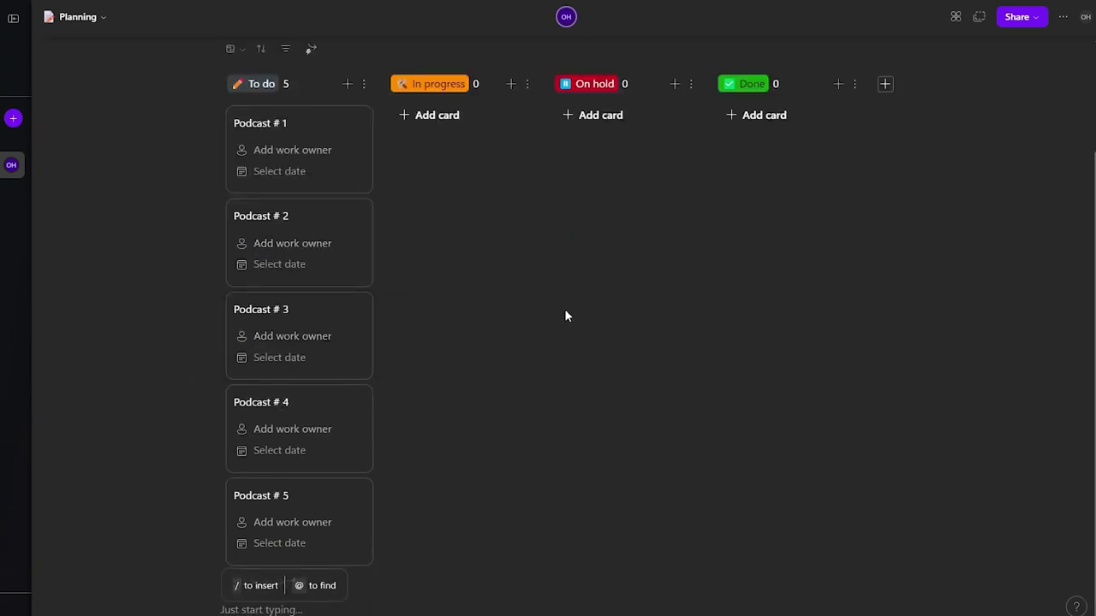
scroll(599, 295, "up", 2)
Step: Explore the Share options and open the workspace invite dialog via Share > Workspace
left_click(1032, 22)
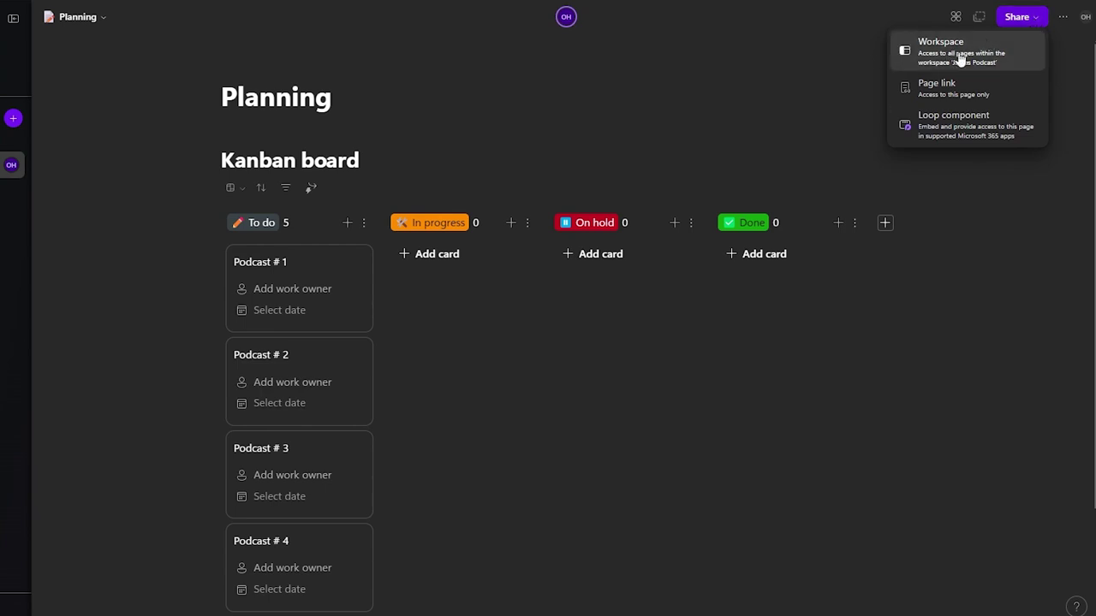
key("Escape")
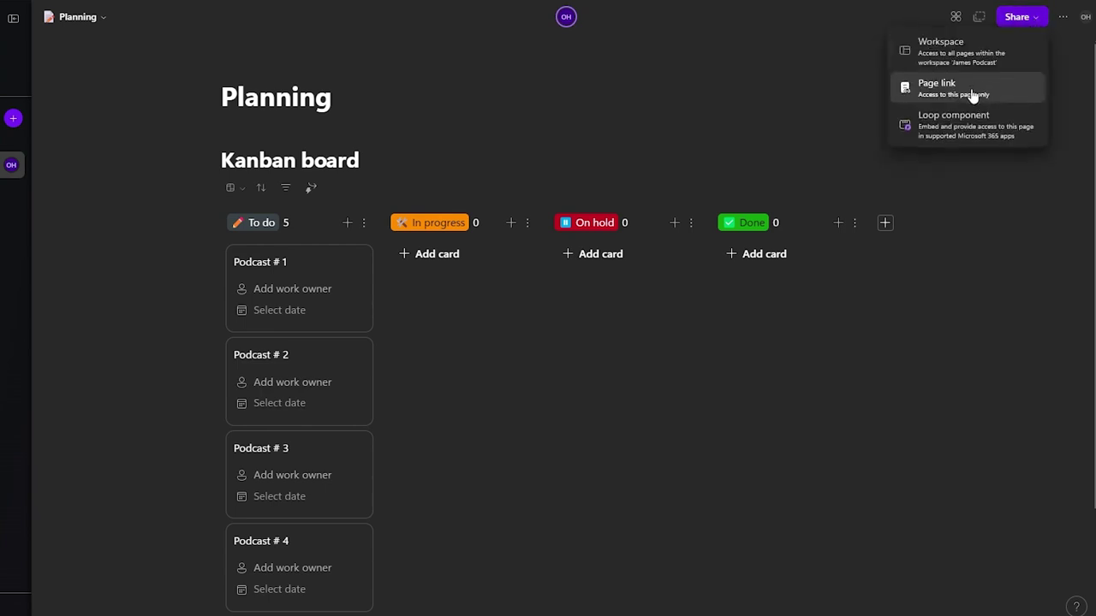
left_click(947, 90)
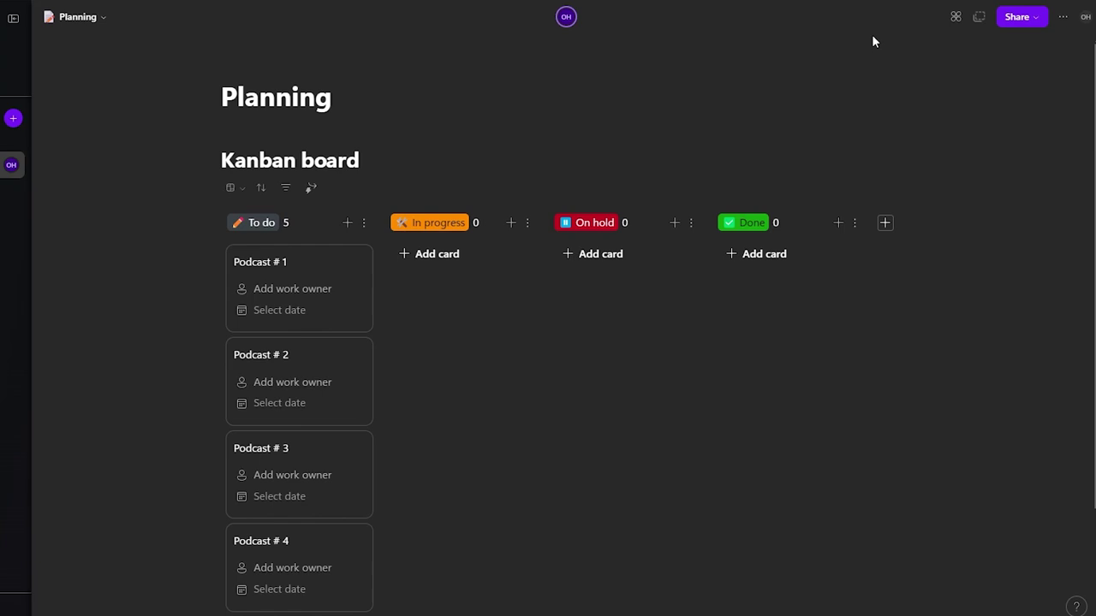
left_click(1016, 17)
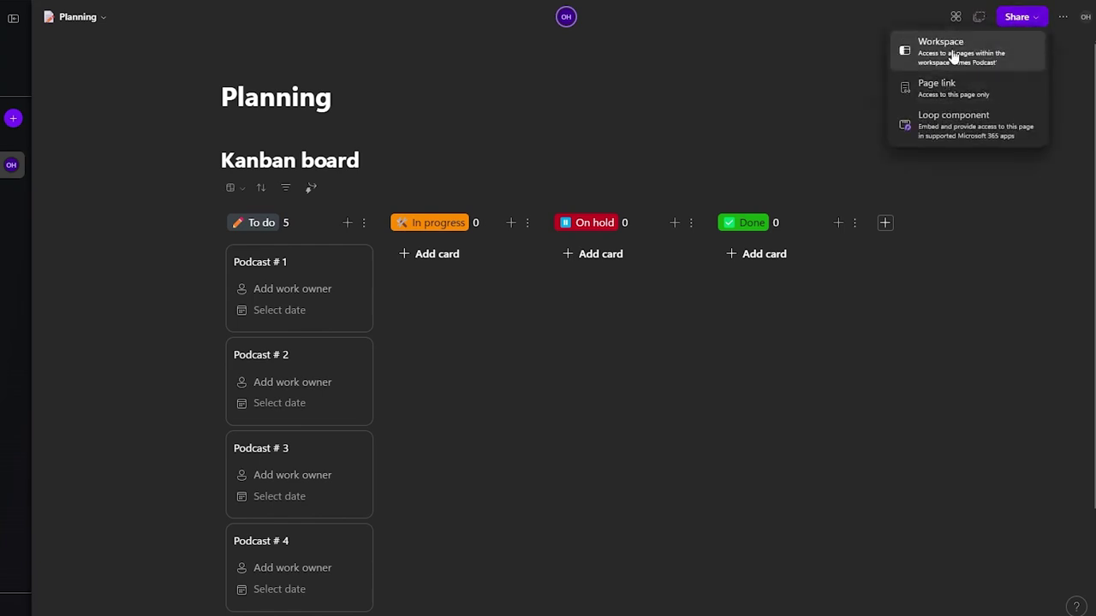
left_click(941, 53)
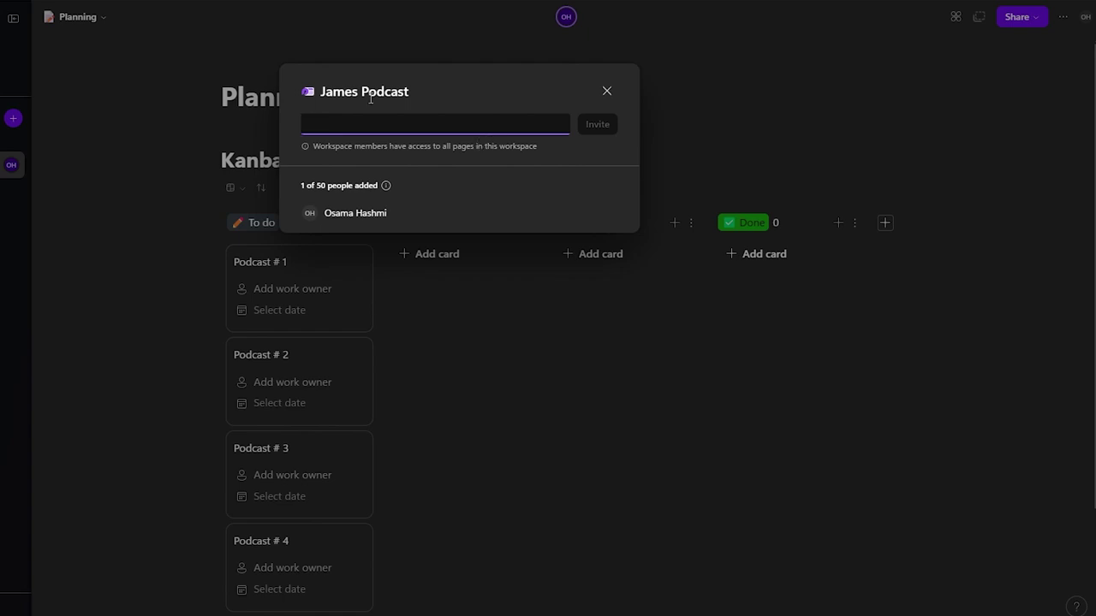
left_click(311, 289)
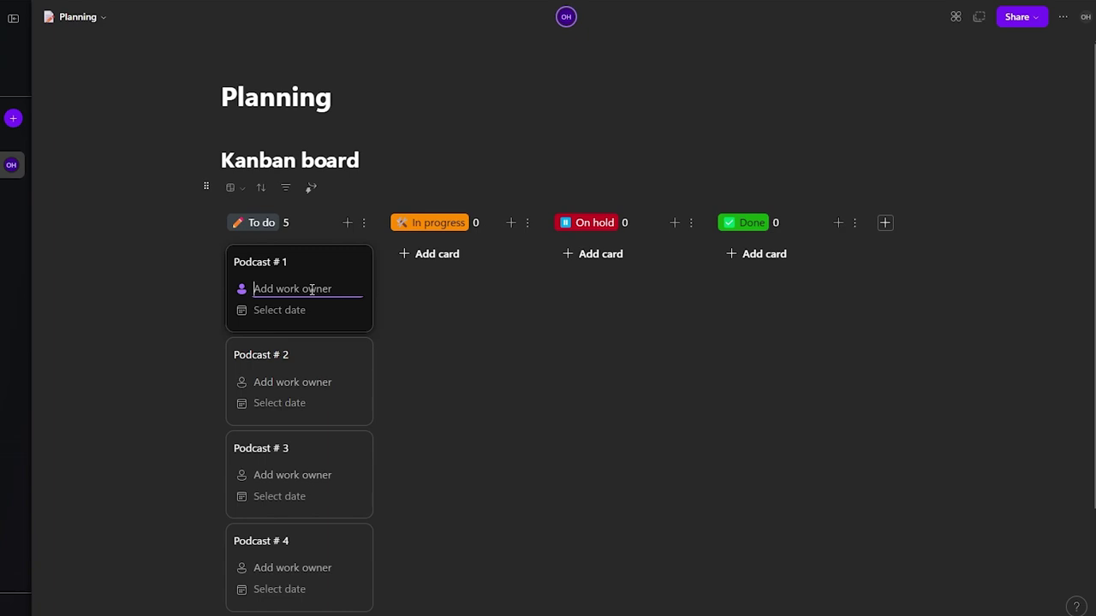
Step: Assign the same team member as work owner on Podcast # 1, # 2 and # 3
type("James")
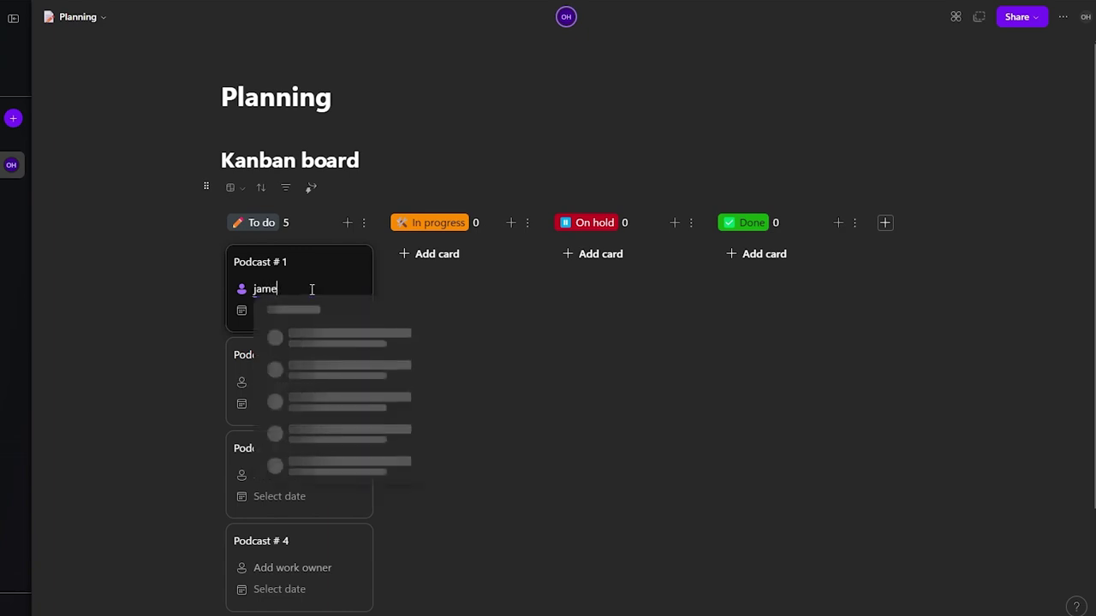
key("Return")
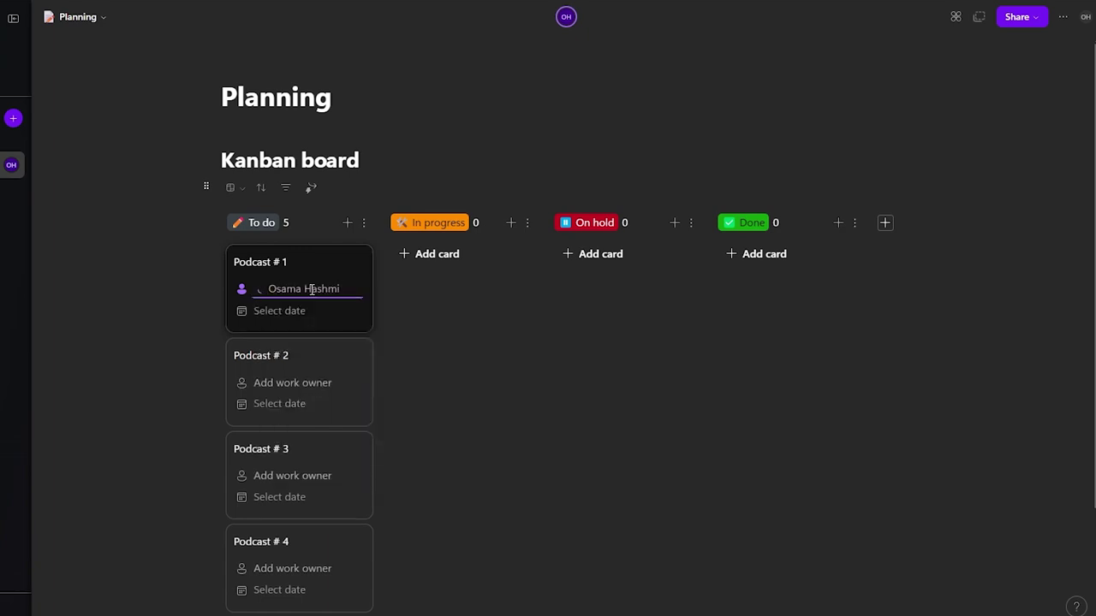
scroll(296, 266, "down", 3)
left_click(277, 243)
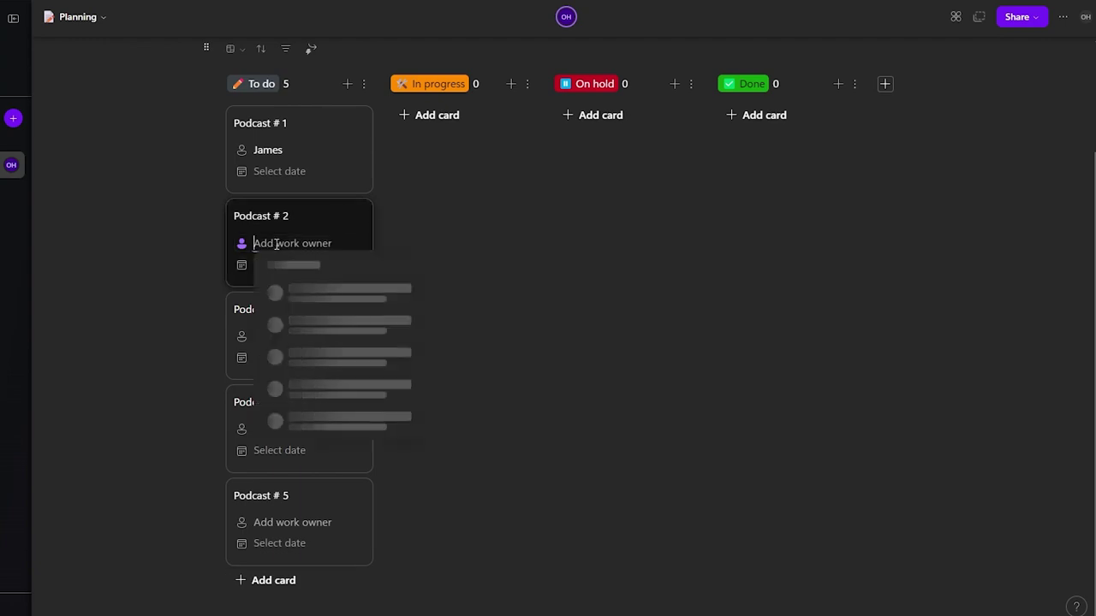
type("James")
left_click(310, 336)
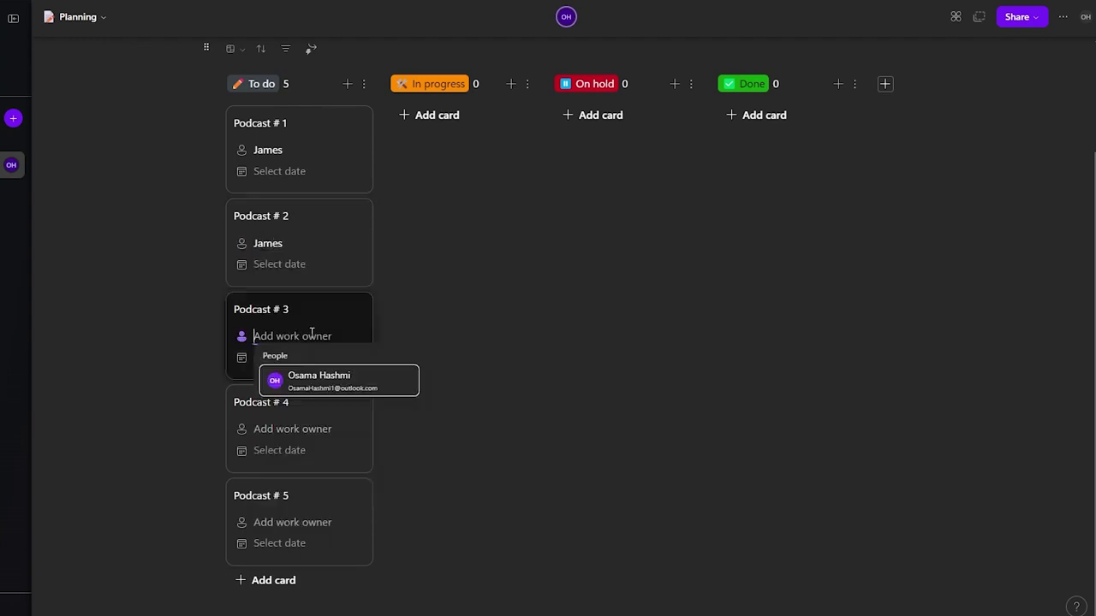
type("jAME")
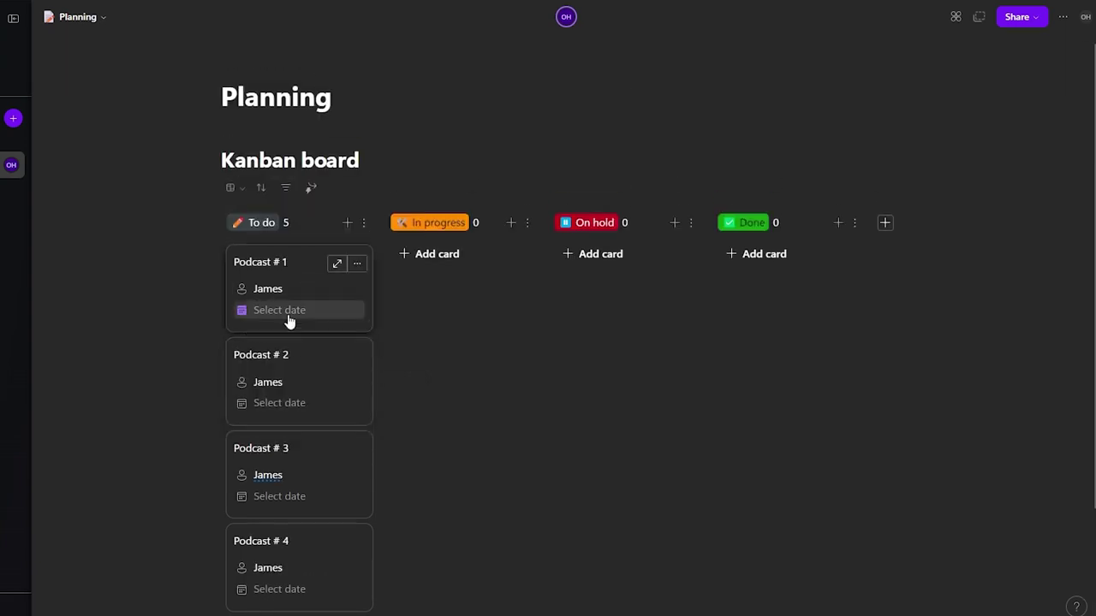
Step: Set the target date Sat, Aug 31 on cards Podcast # 1 through # 5
left_click(289, 316)
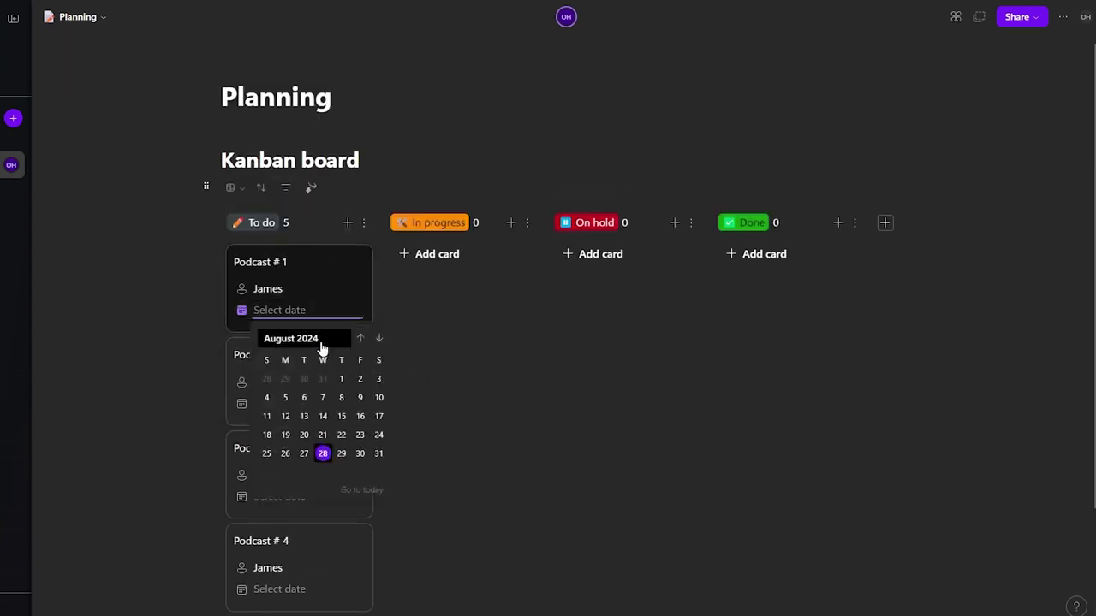
left_click(378, 453)
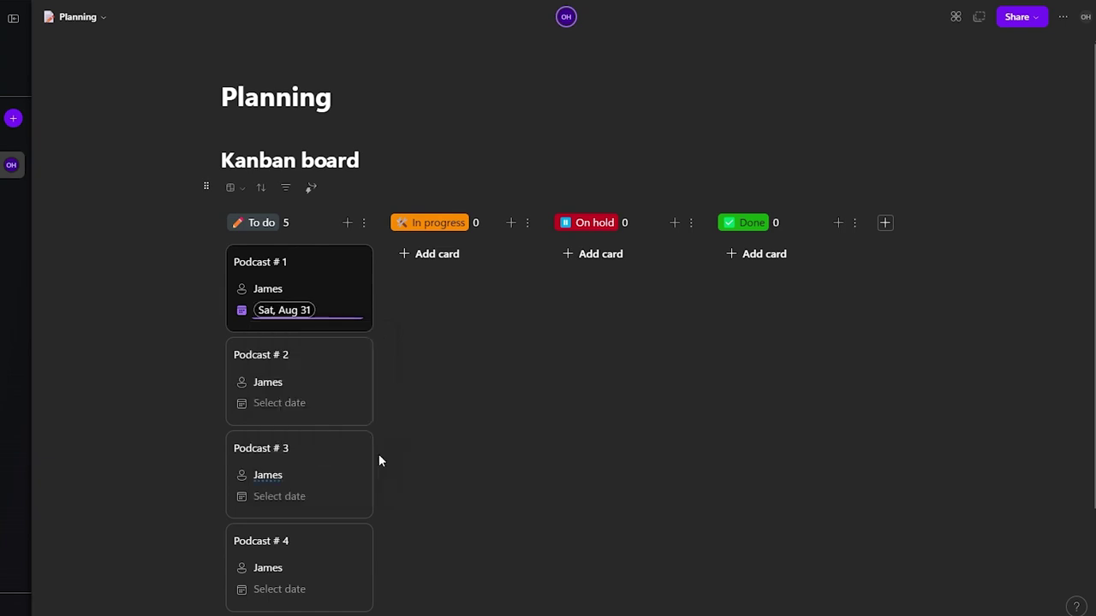
left_click(286, 404)
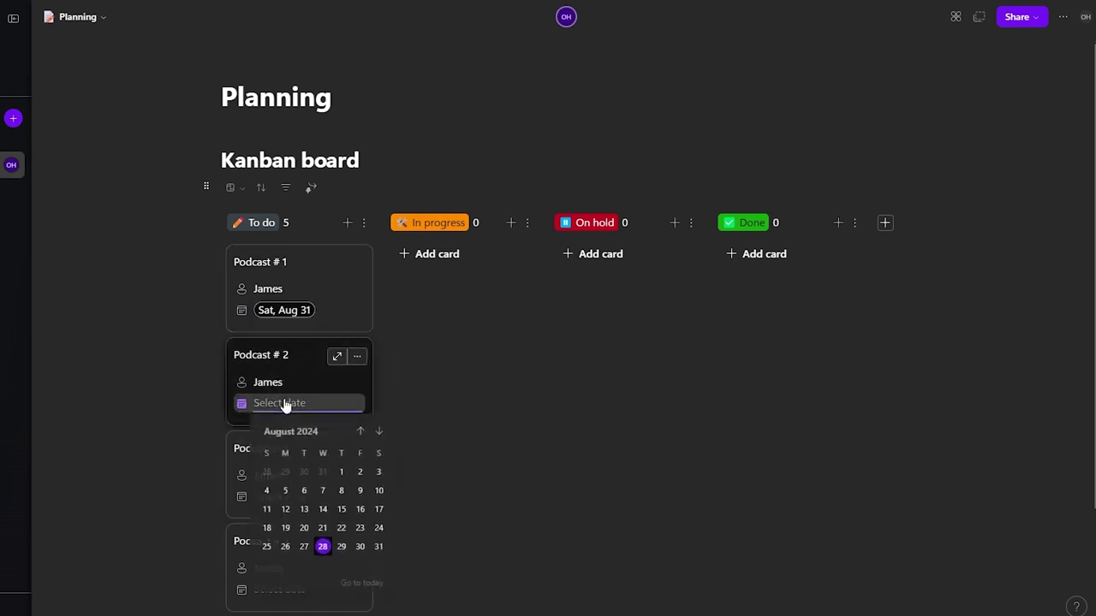
left_click(377, 546)
left_click(287, 497)
left_click(378, 439)
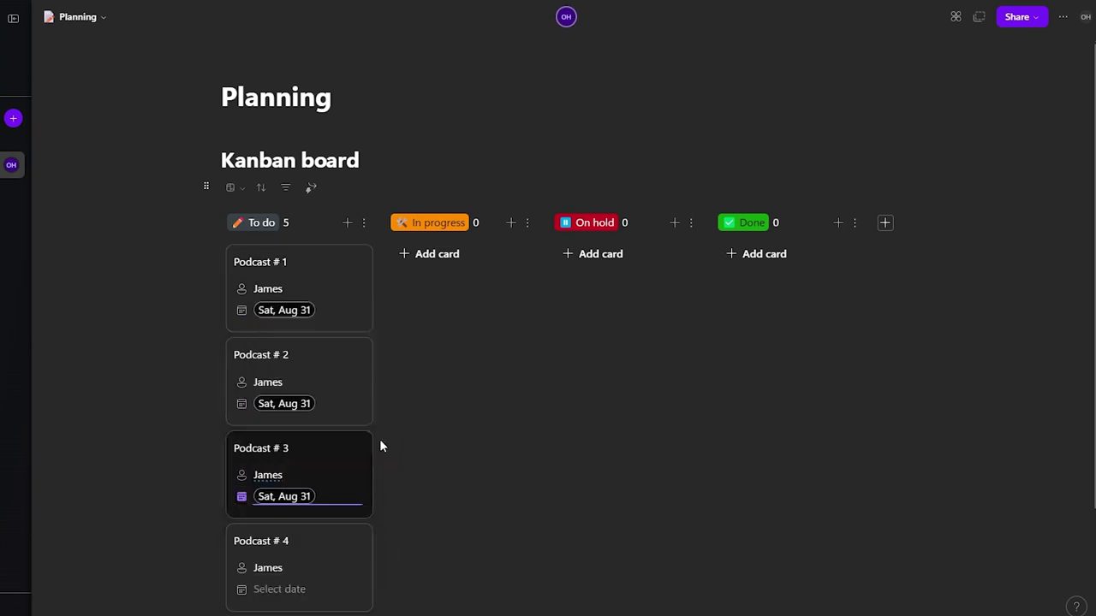
scroll(400, 472, "down", 2)
left_click(322, 446)
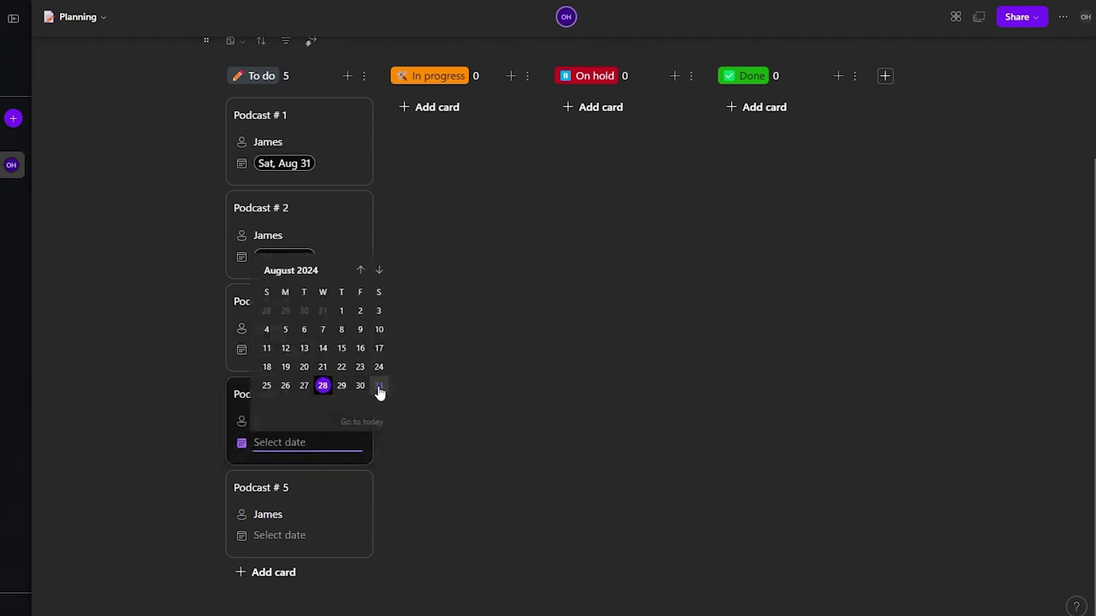
left_click(379, 391)
left_click(334, 538)
left_click(379, 477)
scroll(140, 332, "up", 2)
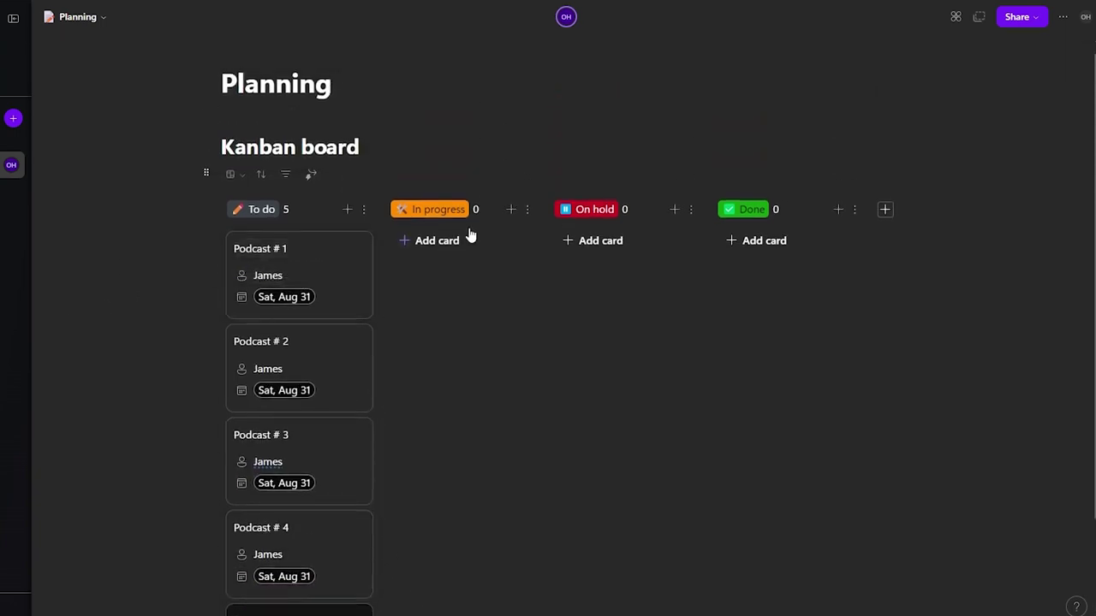
left_click(273, 276)
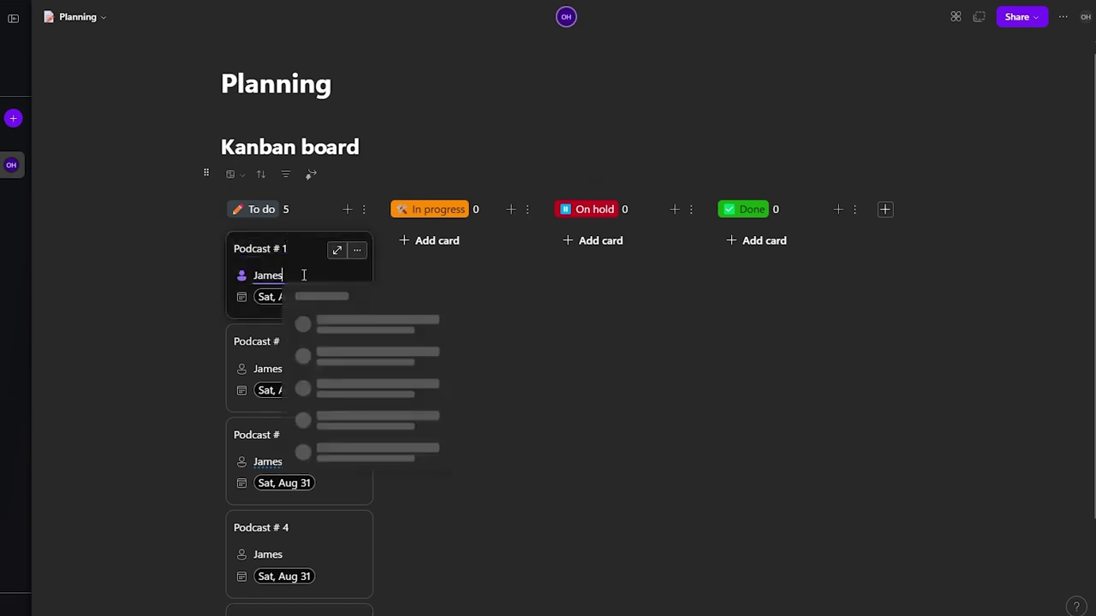
left_click(336, 250)
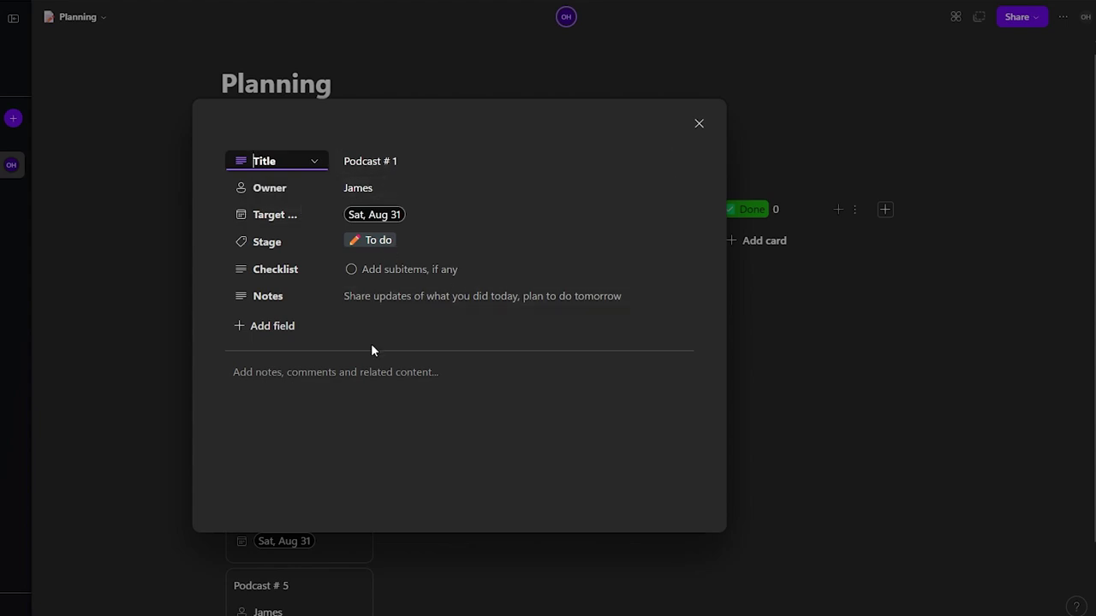
left_click(361, 270)
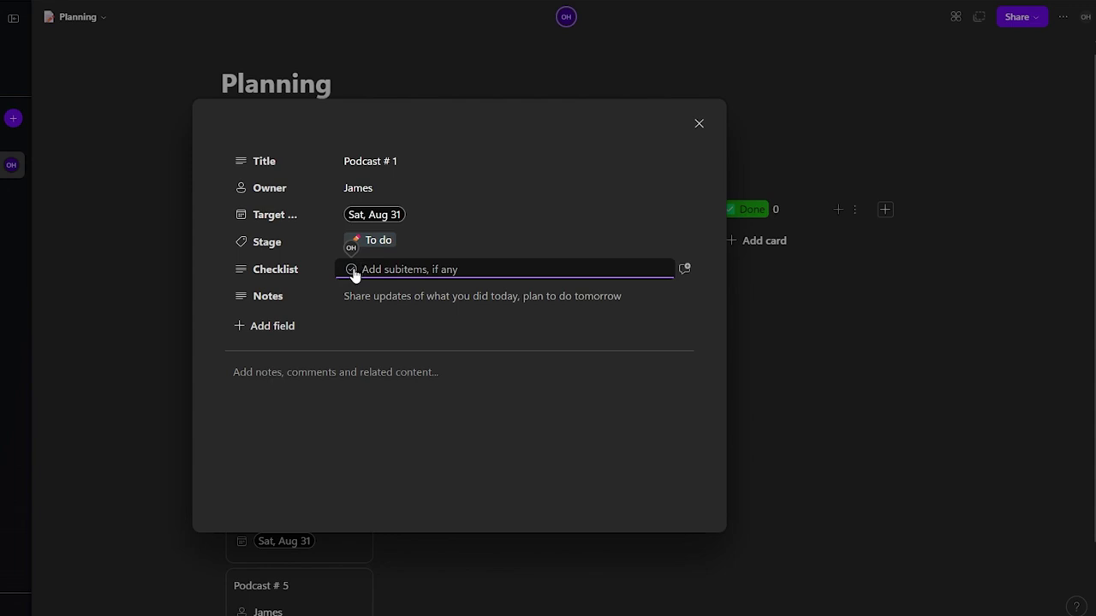
left_click(304, 337)
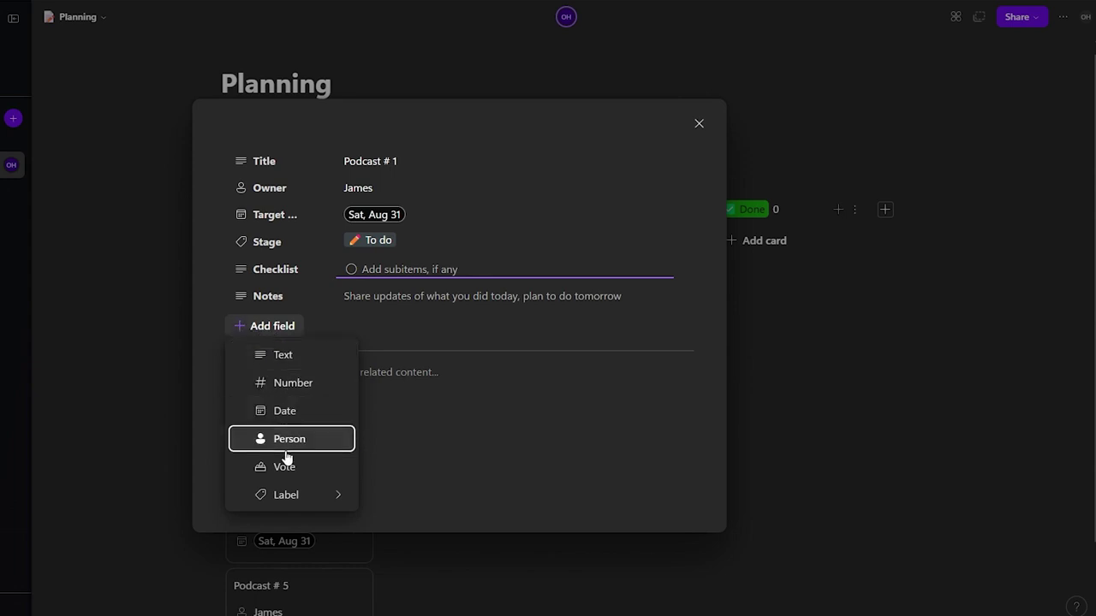
left_click(490, 332)
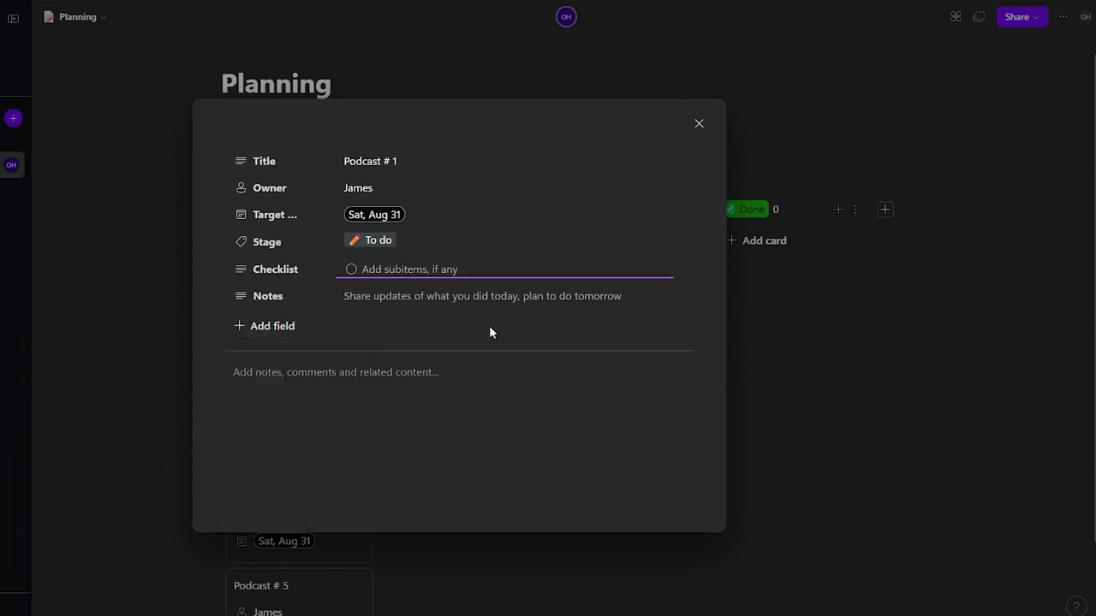
left_click(332, 379)
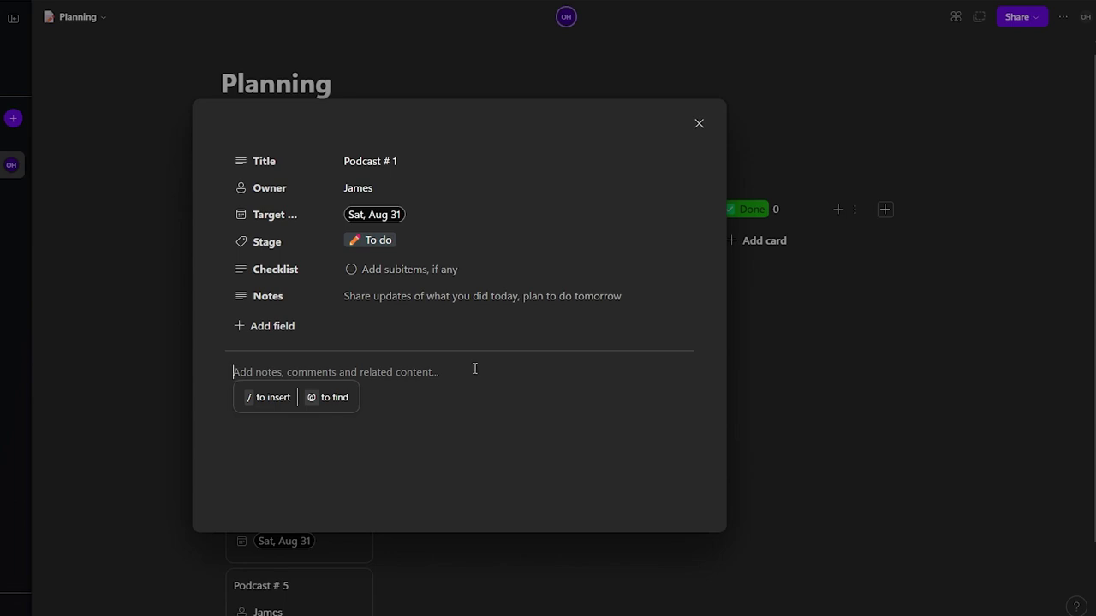
left_click(117, 382)
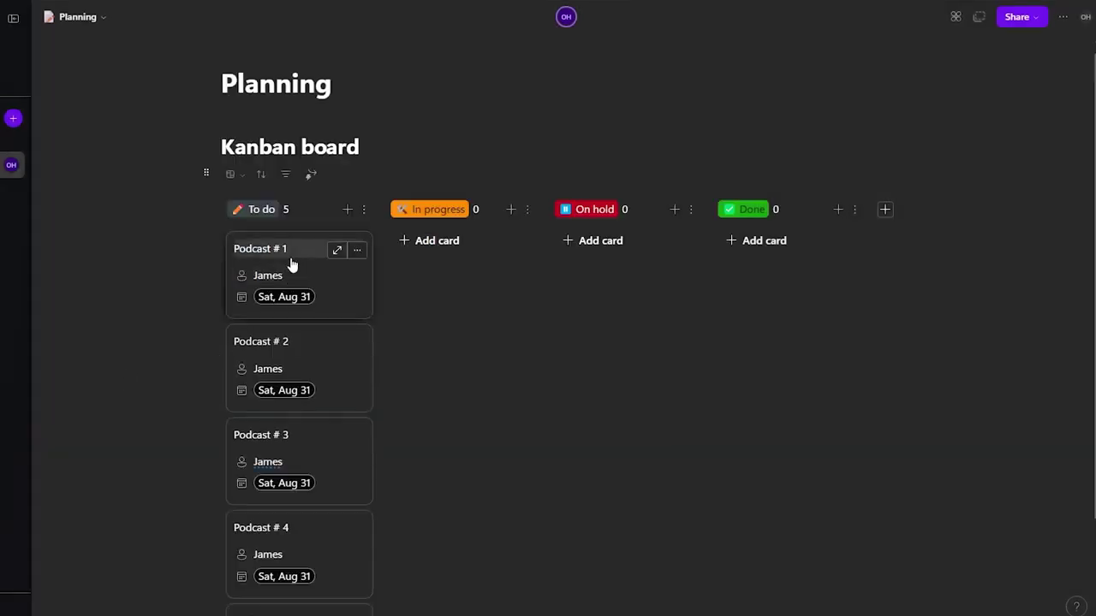
Step: Drag Podcast # 1 to Done, Podcast # 2 to On hold and Podcast # 3 to In progress
left_click_drag(312, 245, 745, 237)
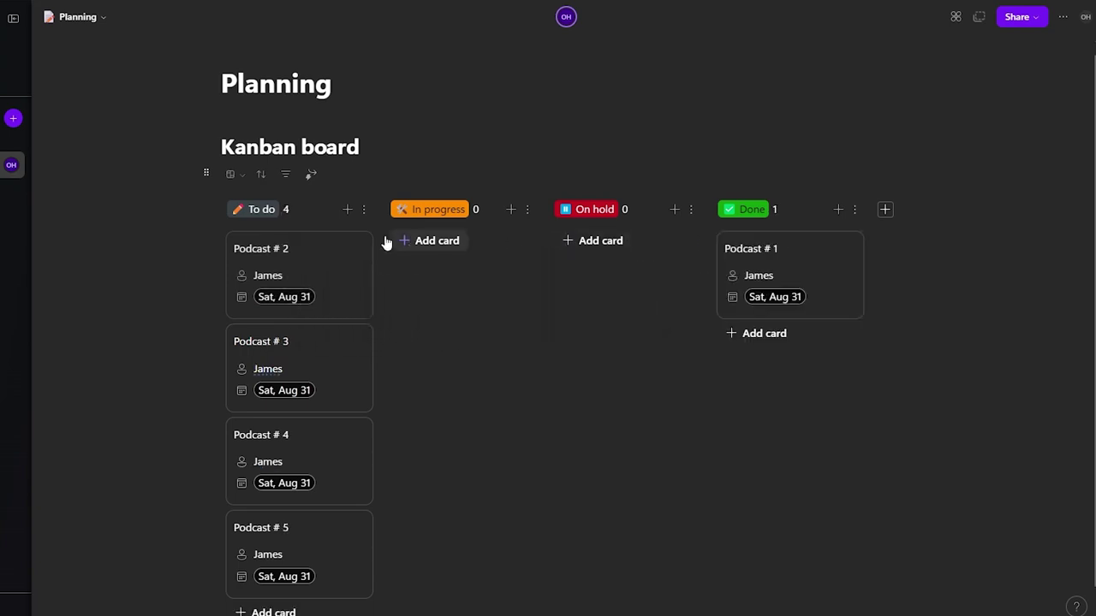
left_click_drag(315, 244, 599, 256)
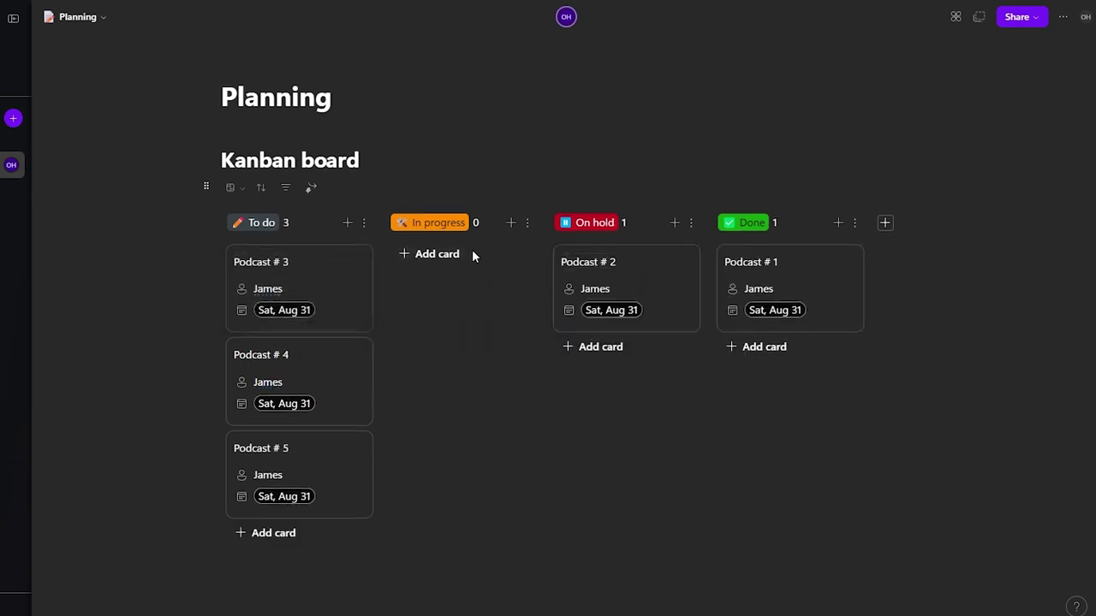
left_click_drag(306, 260, 483, 267)
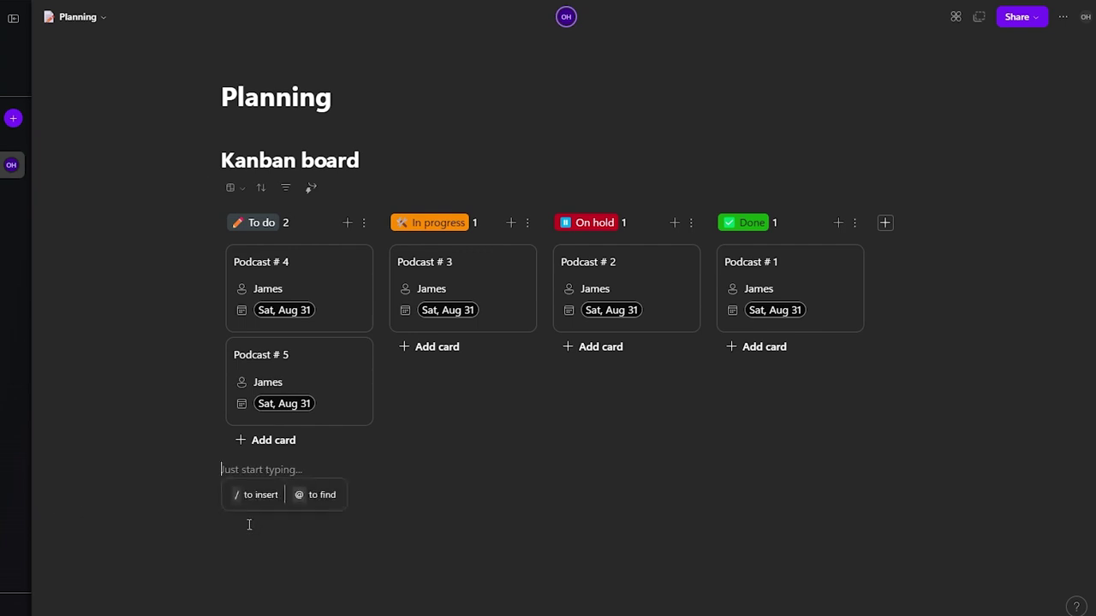
Step: Type / below the Kanban board and scroll the insert menu to look for Table
type("/")
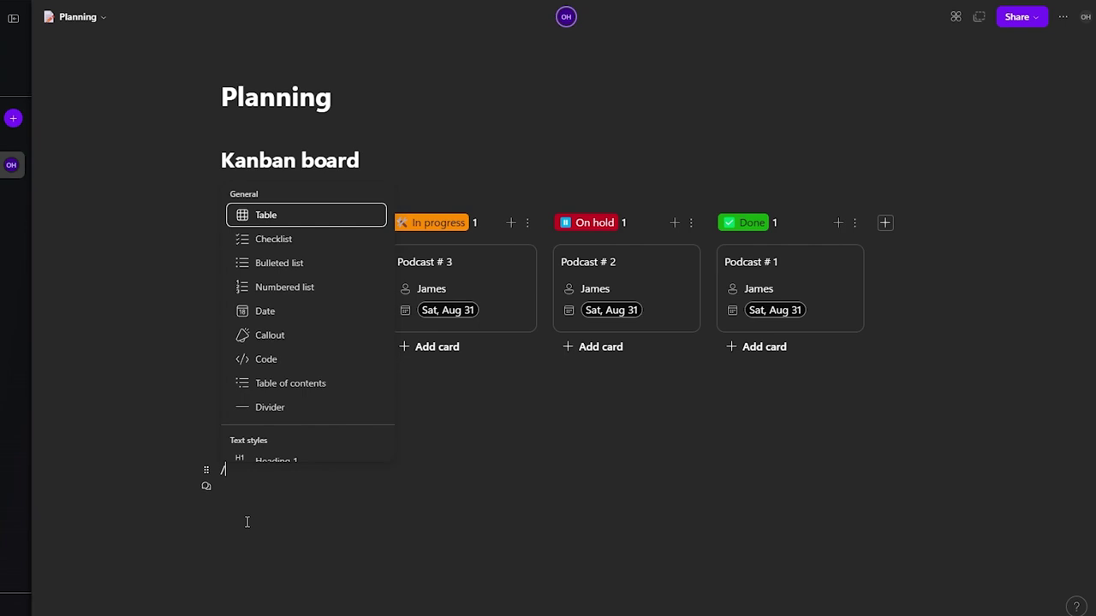
scroll(265, 403, "down", 2)
scroll(273, 400, "down", 2)
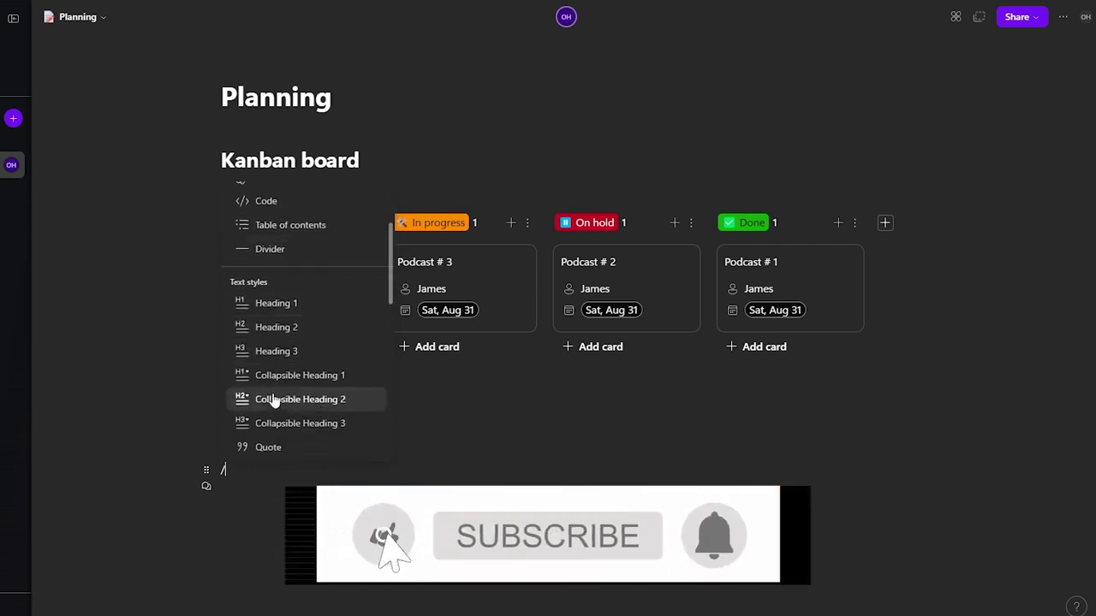
scroll(274, 399, "up", 3)
scroll(274, 399, "up", 2)
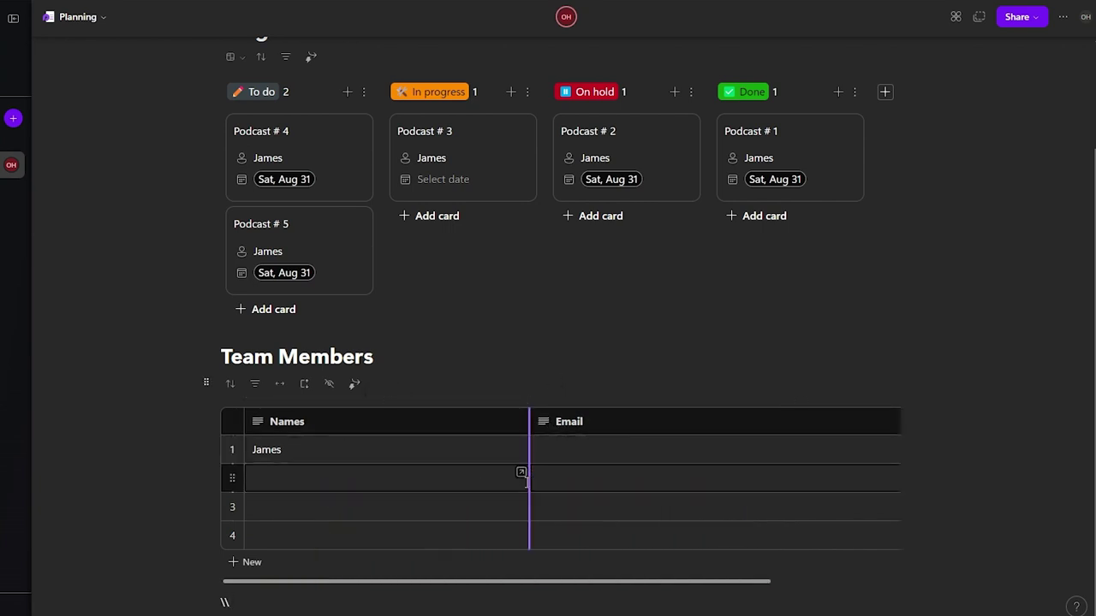
Step: Narrow the Names column and add a new Column 4 to the Team Members table
left_click_drag(529, 481, 359, 482)
left_click_drag(377, 482, 383, 485)
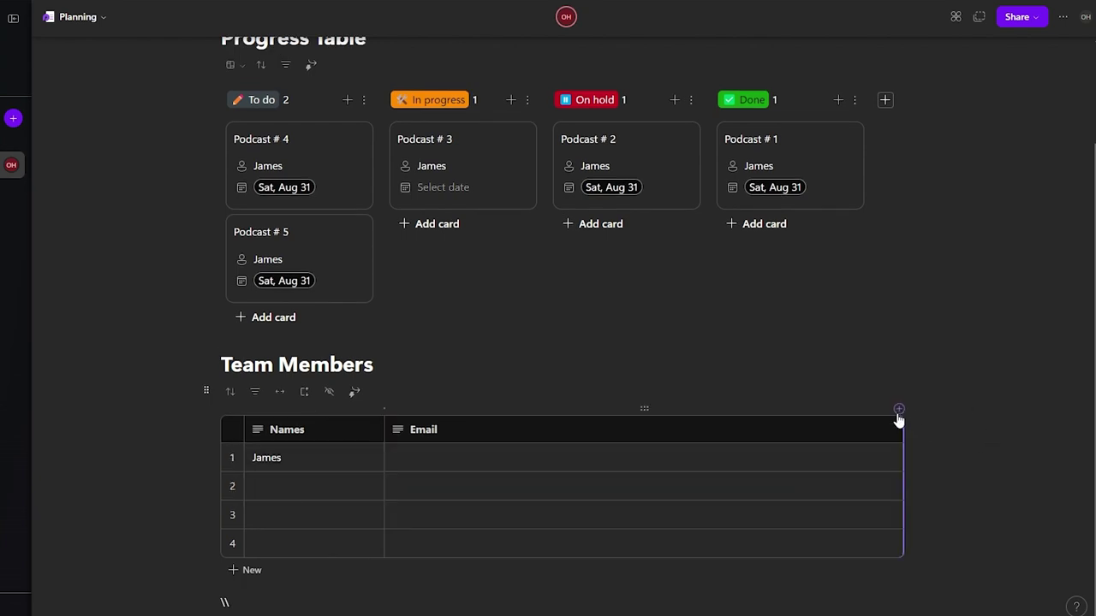
left_click(899, 414)
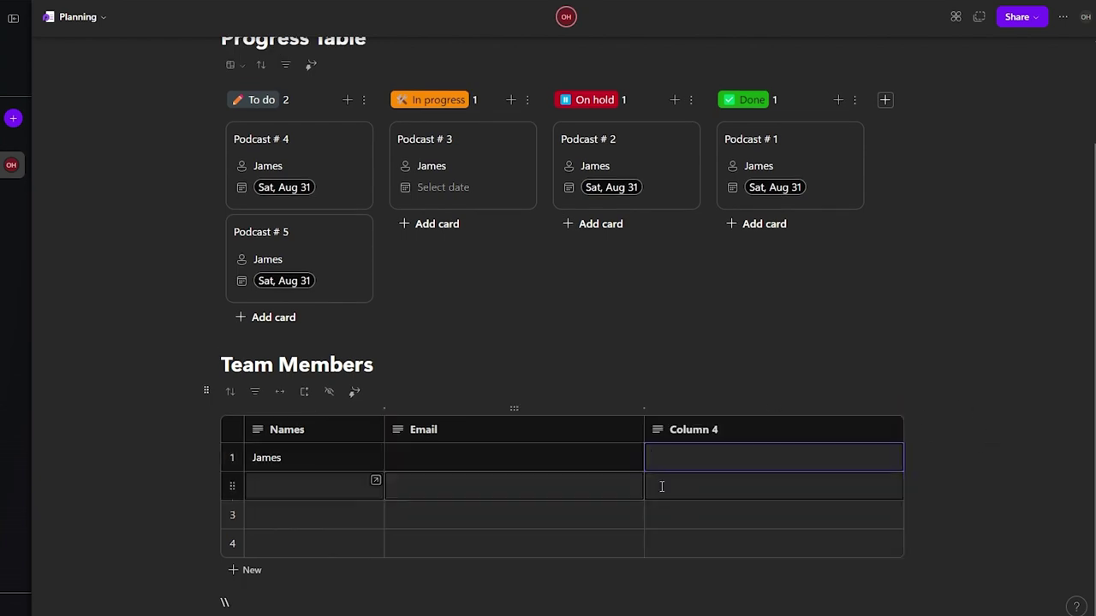
Step: Rename the new Column 4 header to 'Roles'
left_click(766, 439)
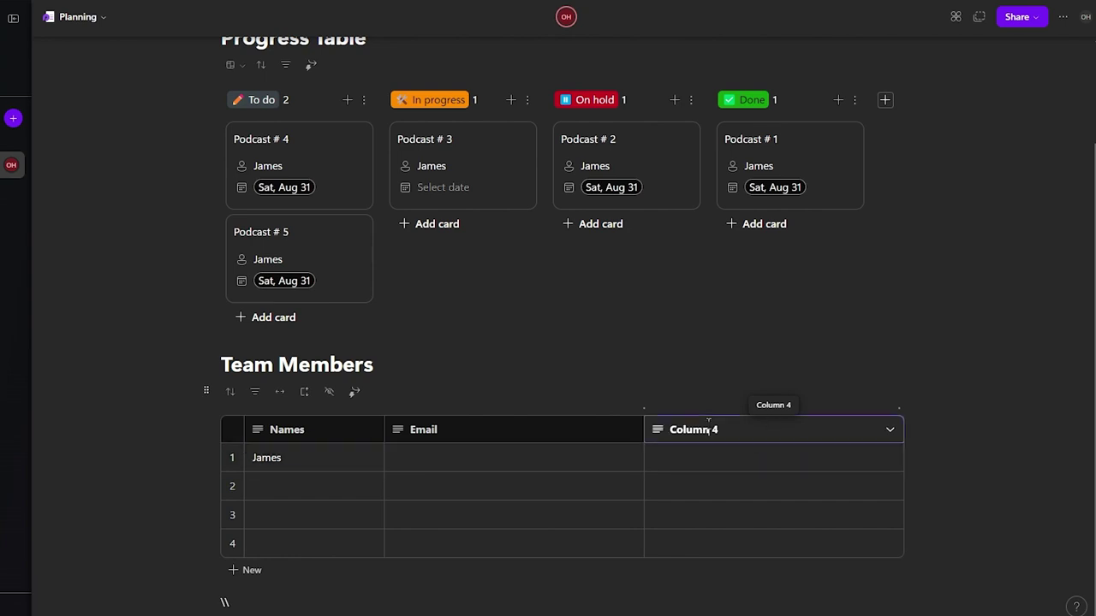
left_click(727, 431)
left_click(726, 430)
key("ctrl+a")
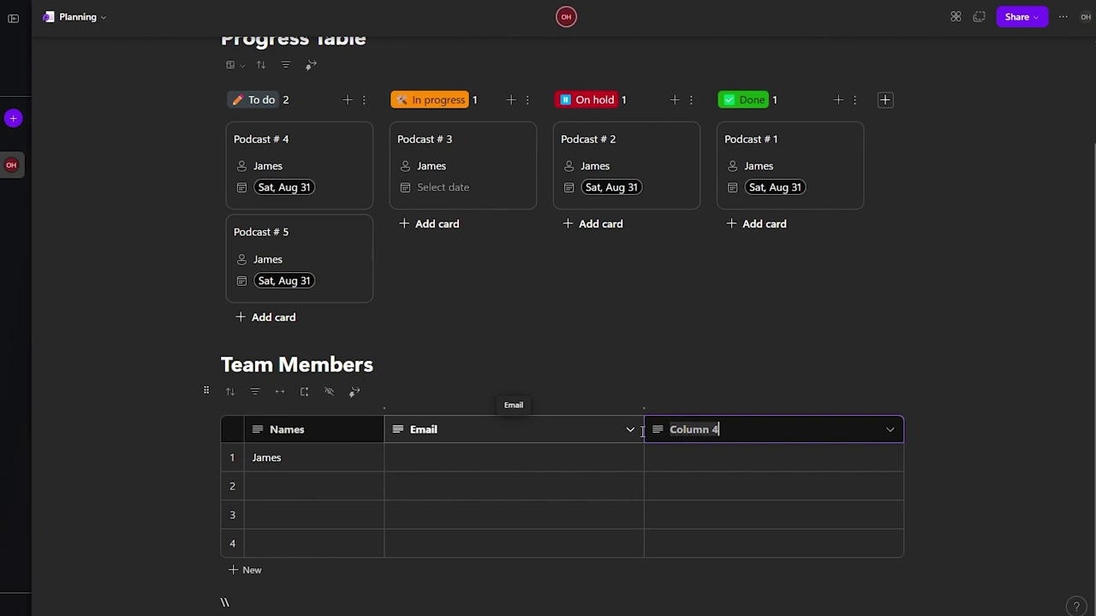
type("Roles")
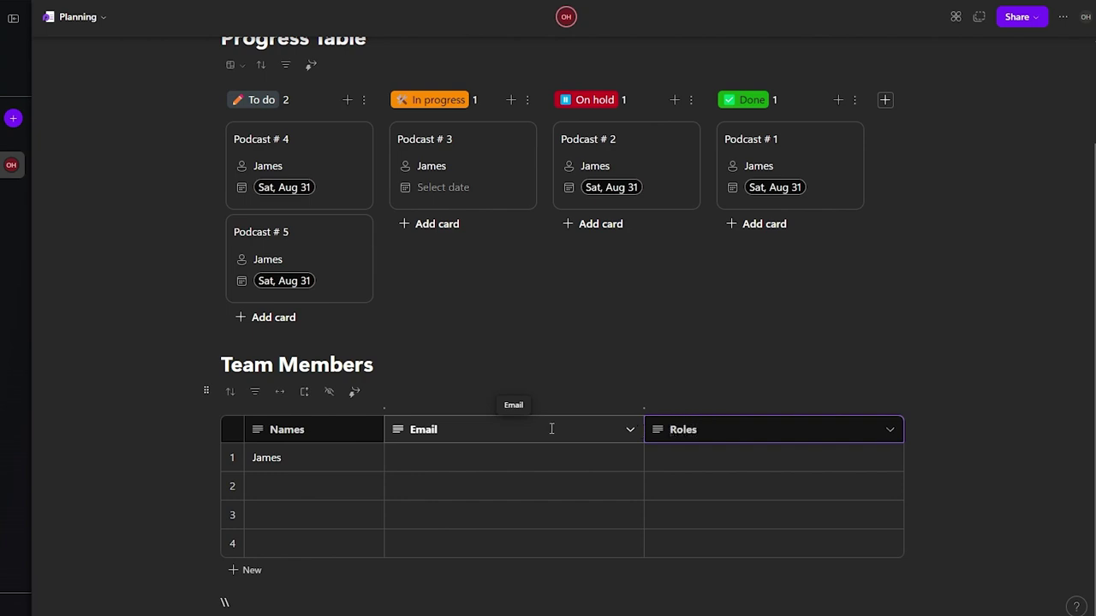
left_click(303, 459)
left_click(439, 454)
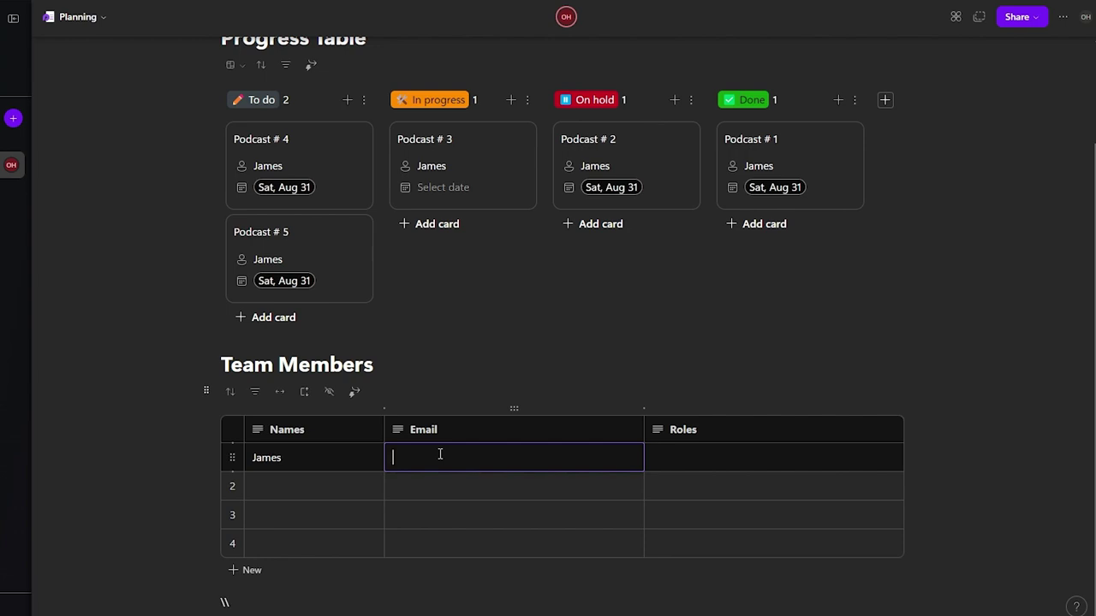
Step: Enter the first member's email address and the role 'Lead Editor'
left_click(740, 464)
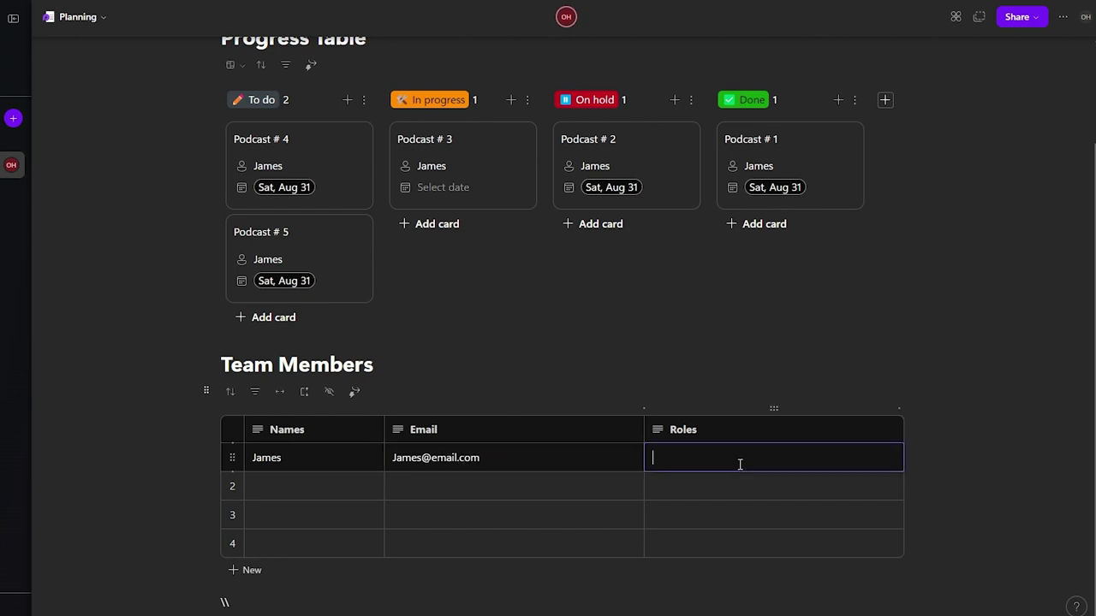
type("Lead Editor")
Step: Add a second member's name and email address, with a 'Quality Assurance (Q' role
left_click(363, 494)
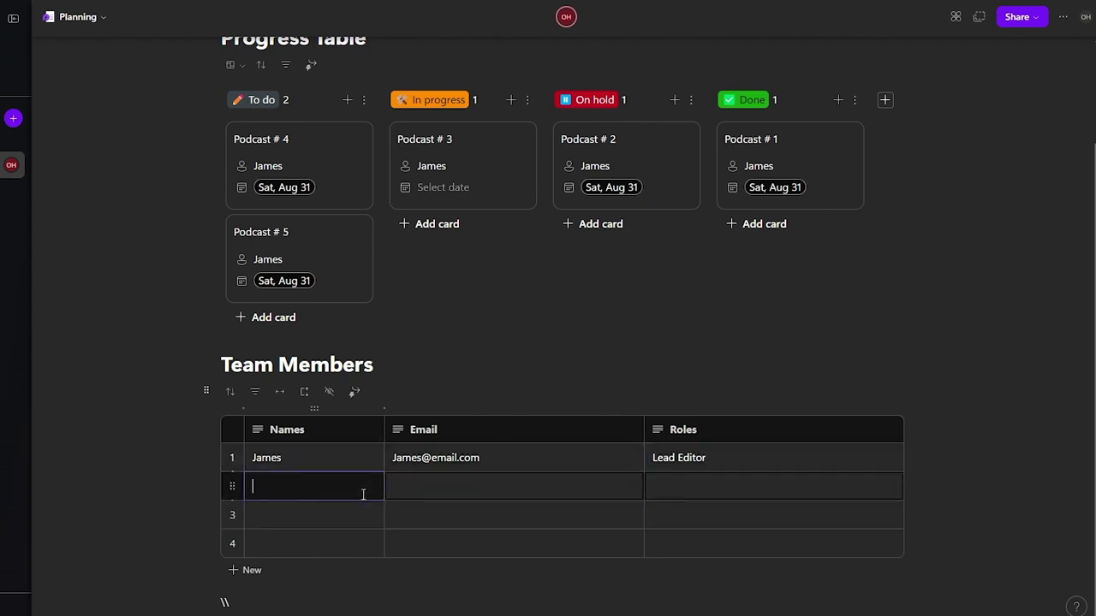
type("Sarah")
key("Tab")
type("s")
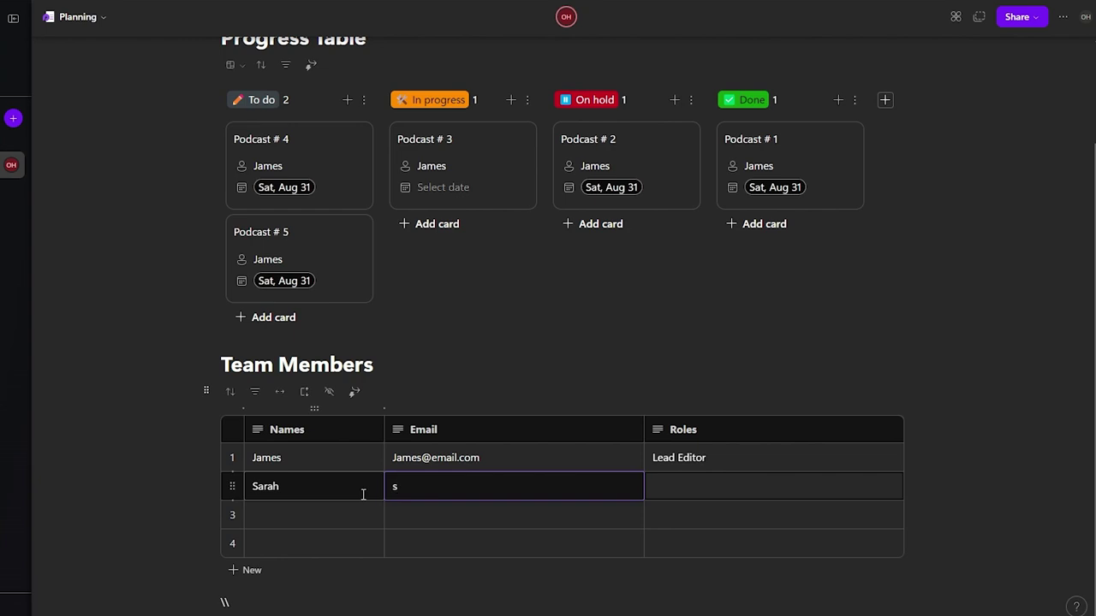
type("ar")
key("BackSpace")
key("BackSpace")
key("BackSpace")
key("Tab")
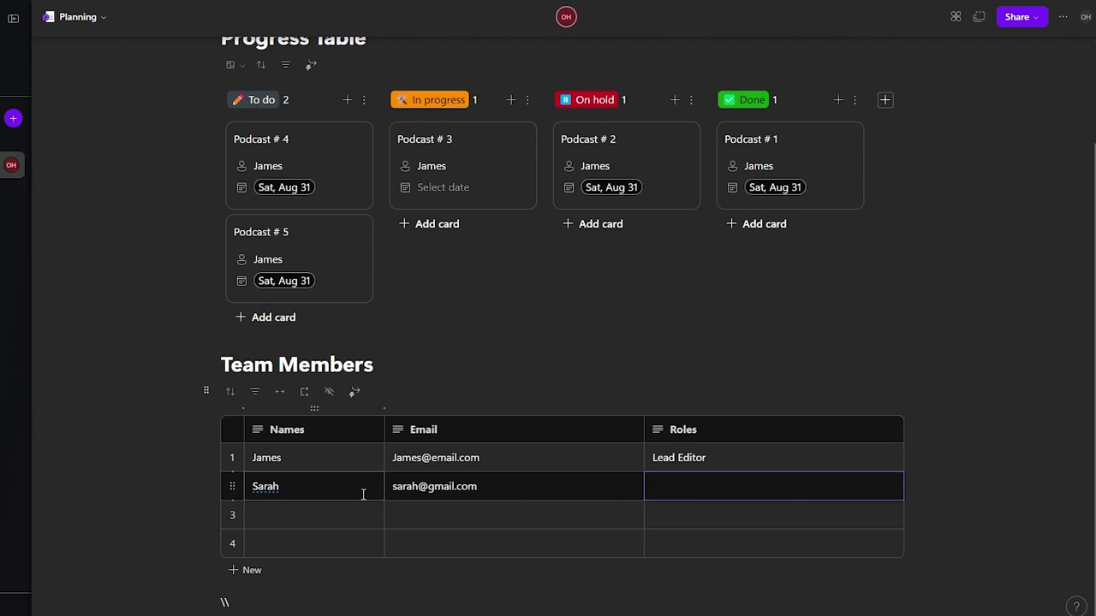
type("Quality Assurance (Q")
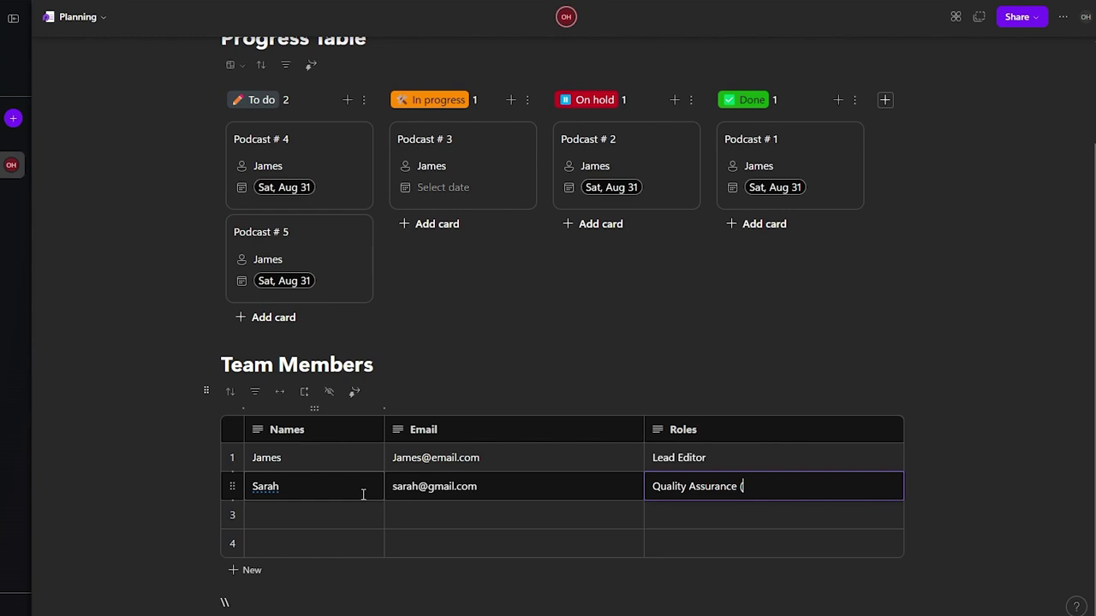
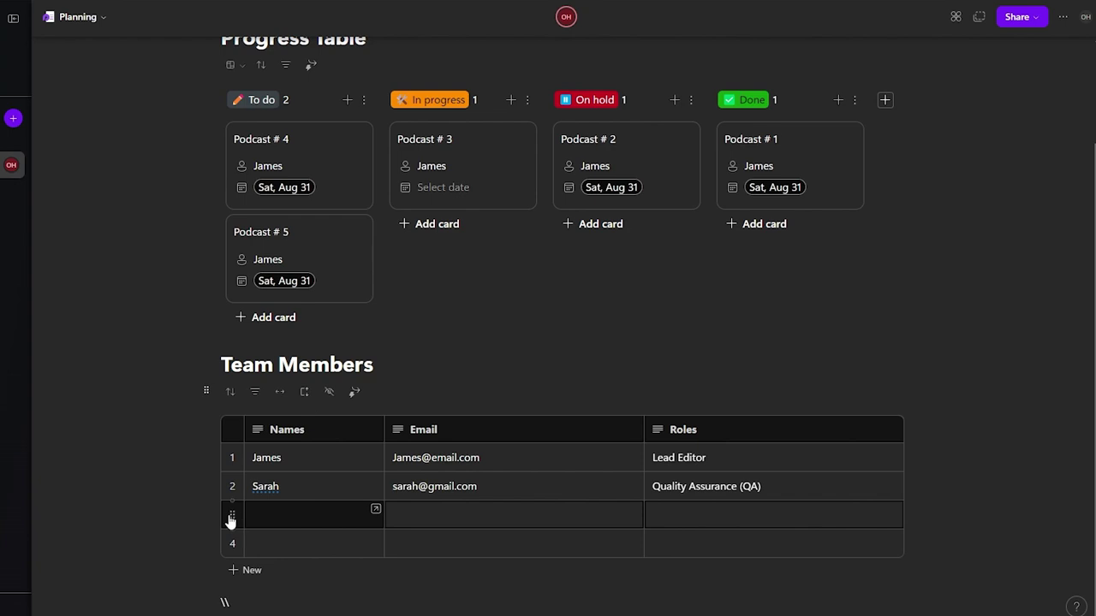
Step: Move the empty row to position 2 and fill in the new member's name, email address and the Editor role
left_click_drag(232, 519, 232, 485)
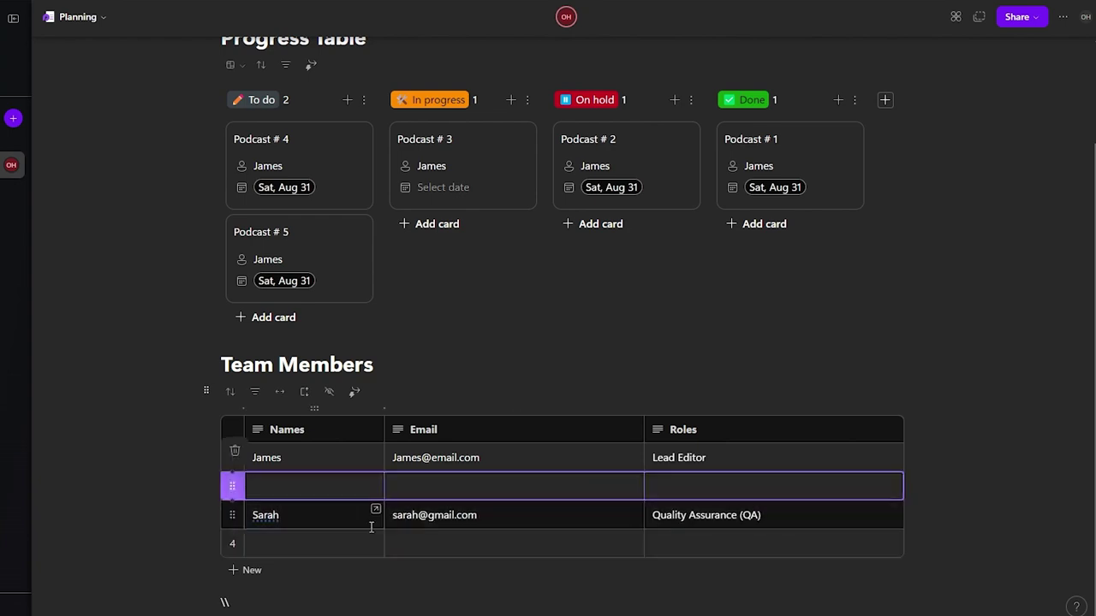
left_click(327, 488)
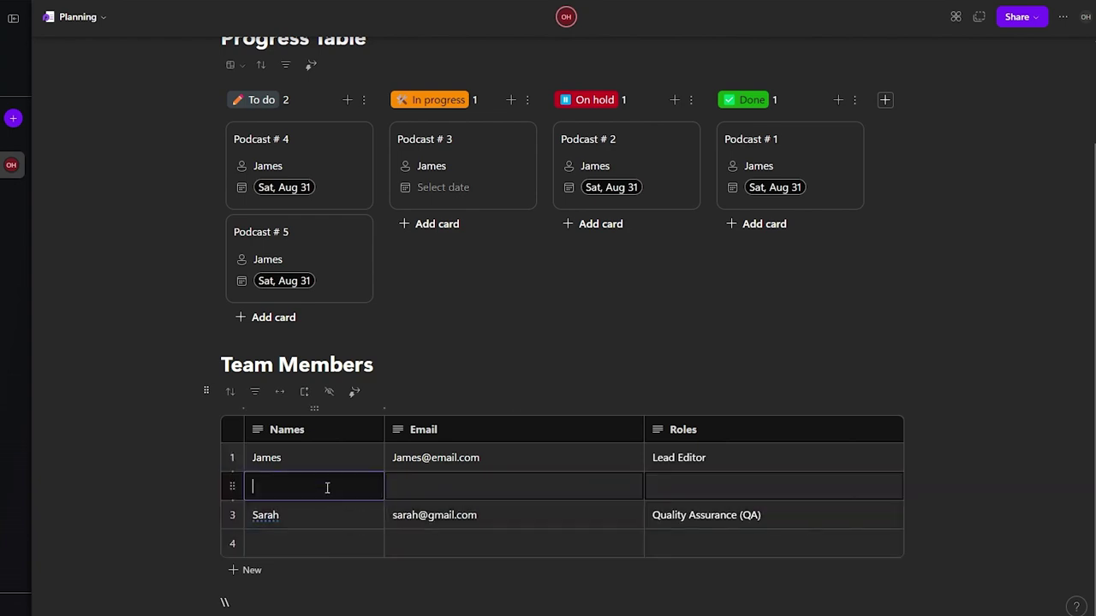
key("Tab")
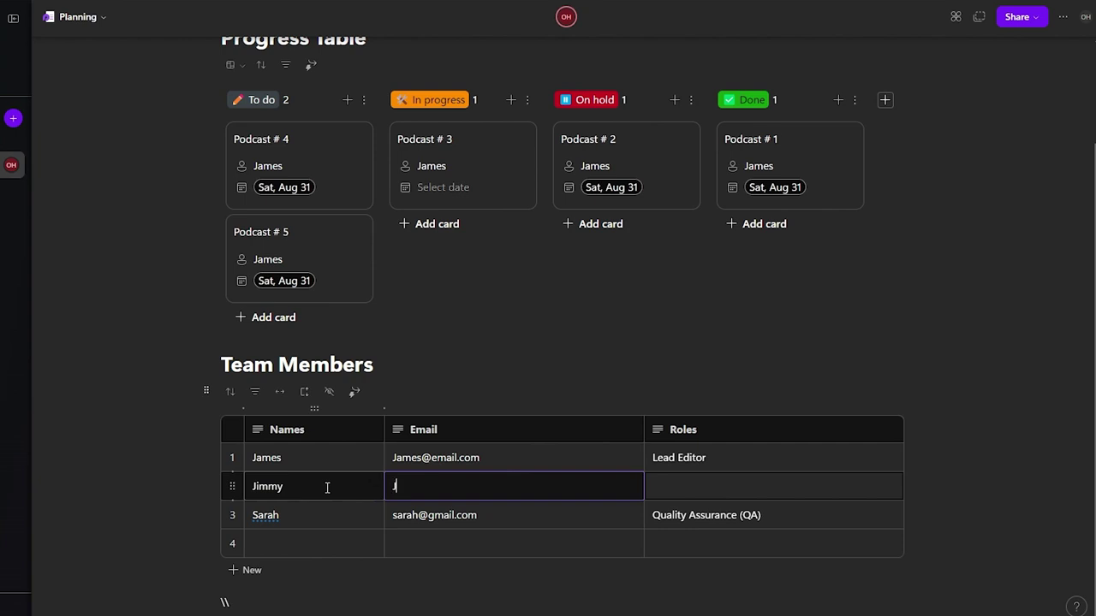
key("Tab")
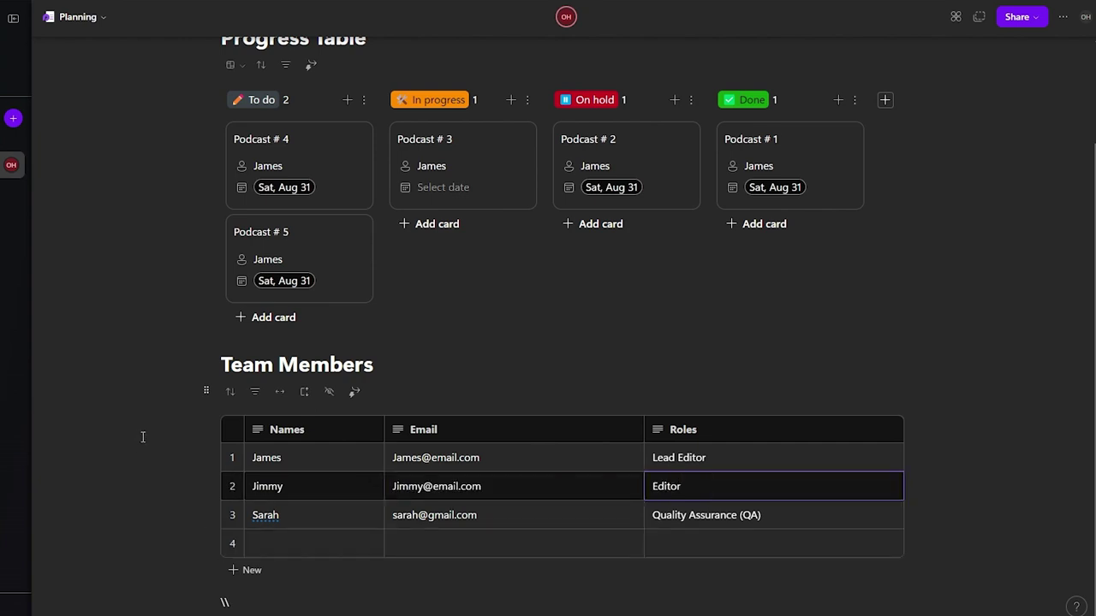
key("Escape")
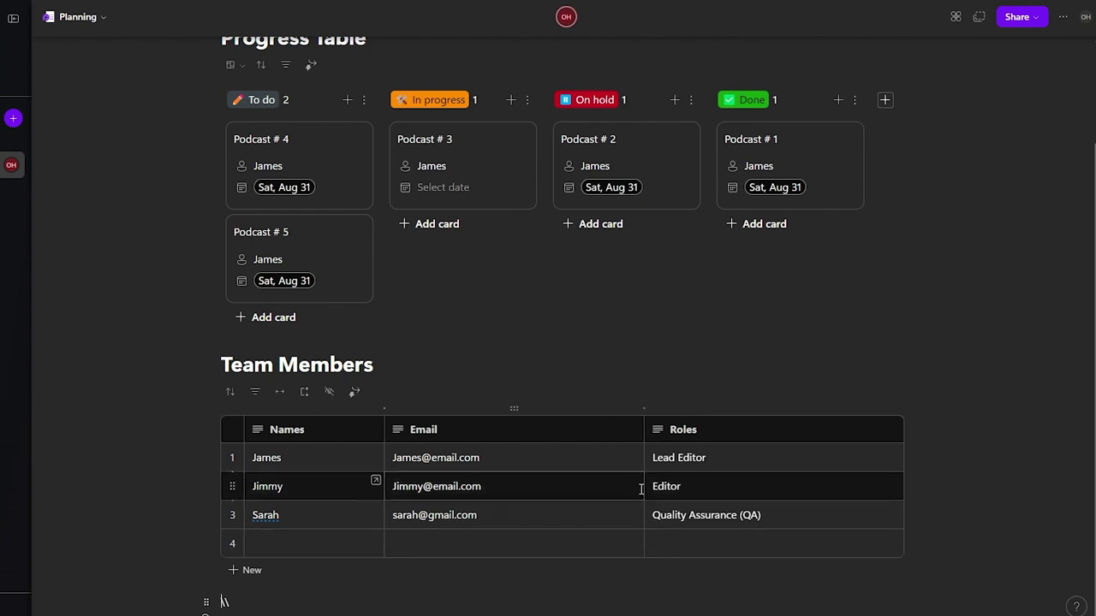
Step: Inspect the column options for the Email and Roles columns, then close them
right_click(567, 433)
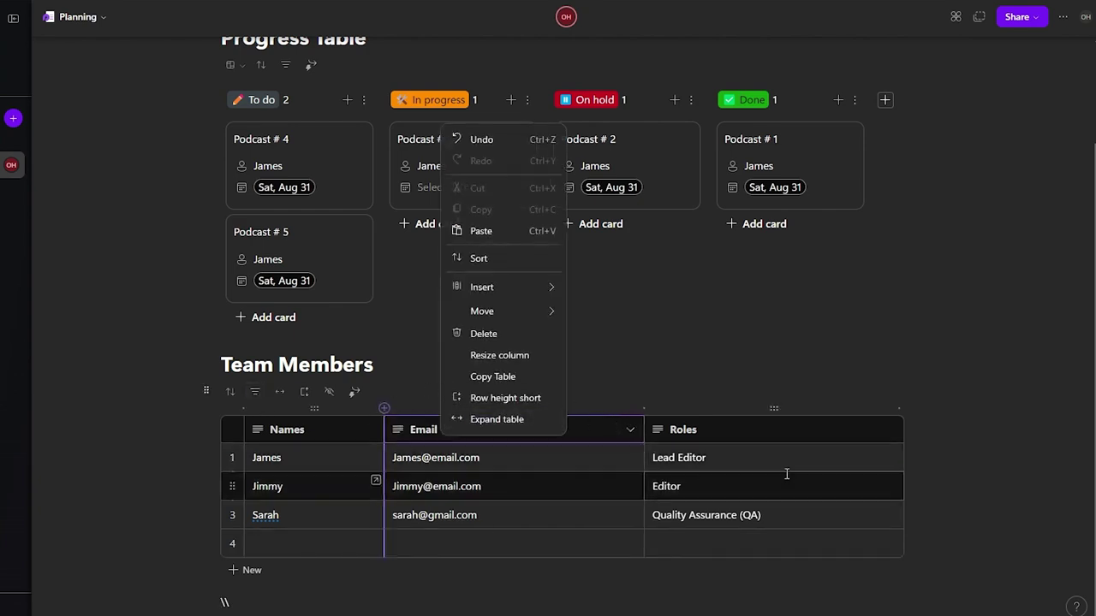
left_click(368, 427)
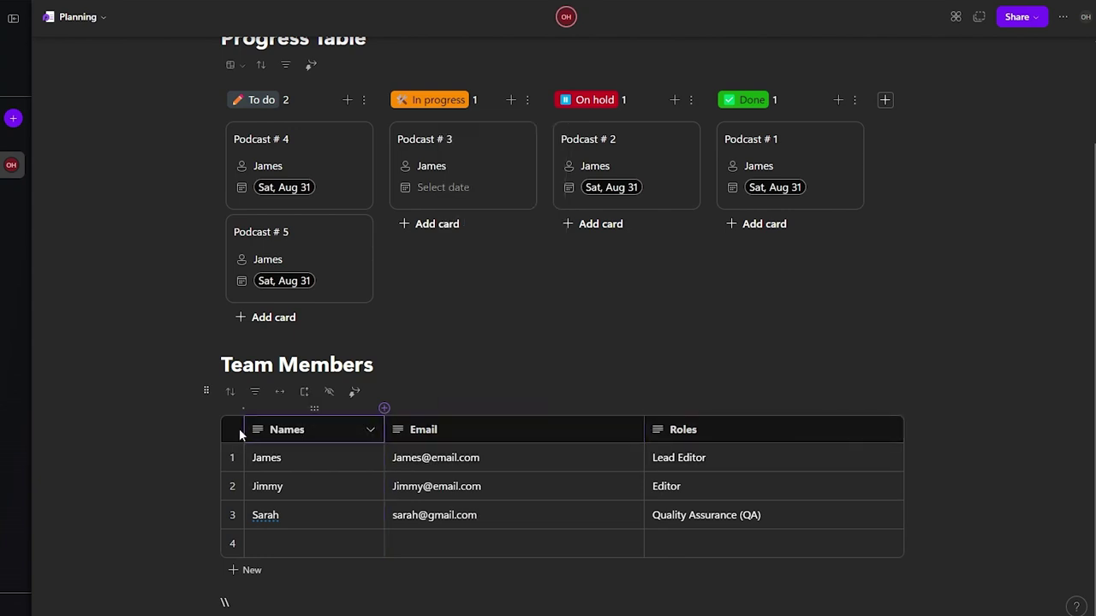
right_click(753, 439)
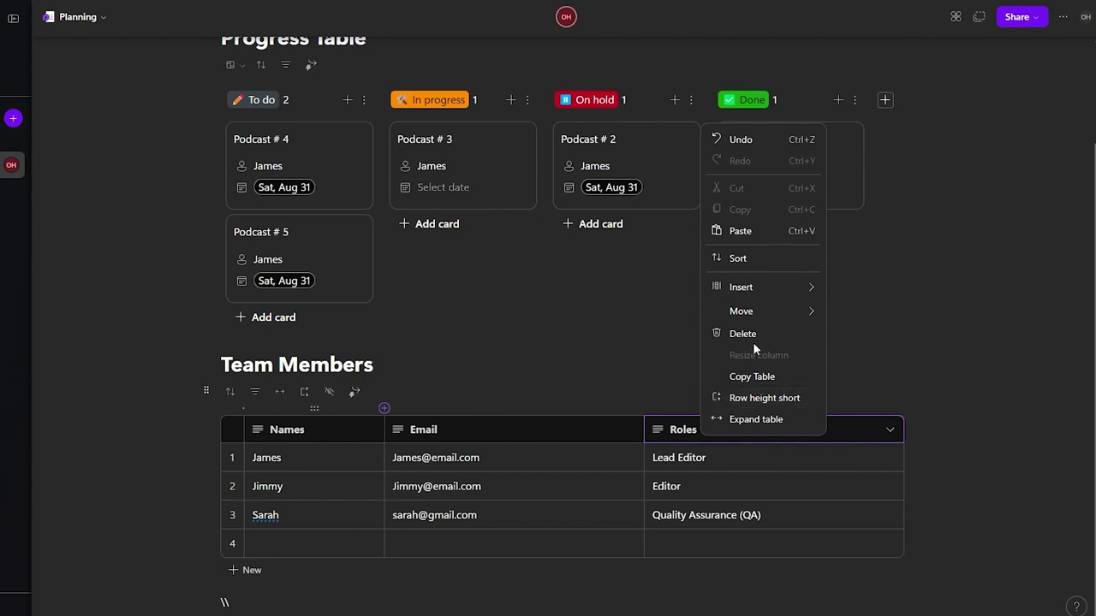
mouse_move(738, 288)
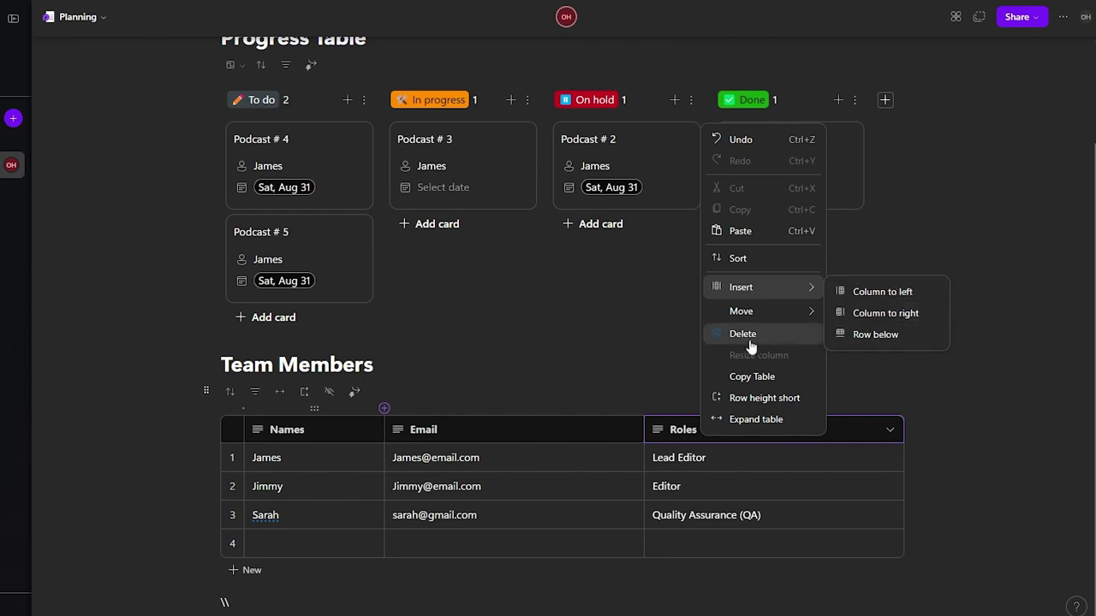
left_click(747, 398)
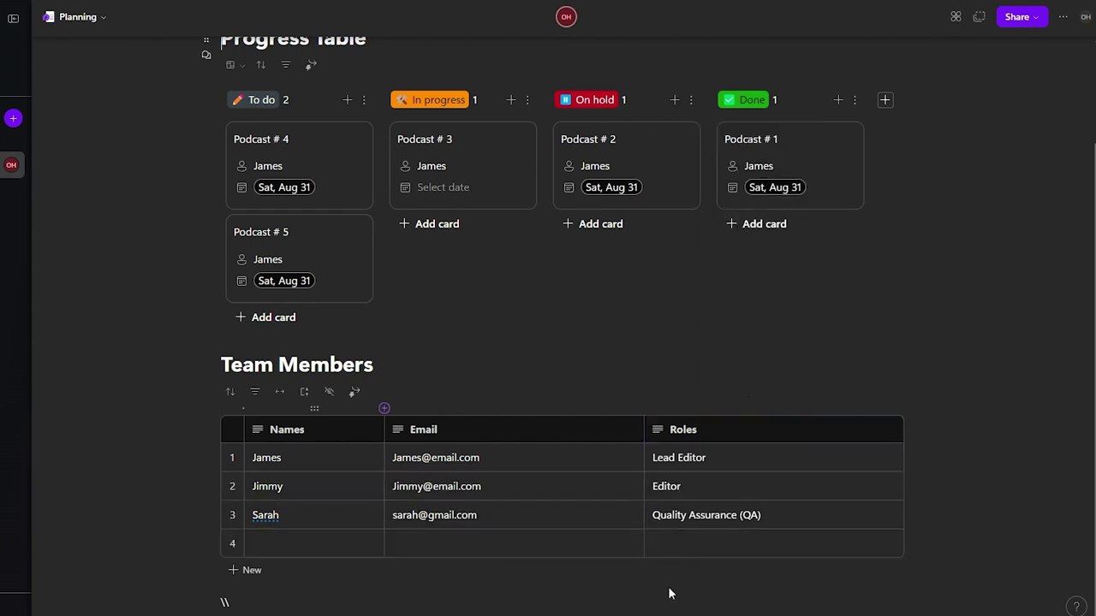
Step: Add an empty fifth row to the Team Members table
left_click(599, 533)
left_click(248, 571)
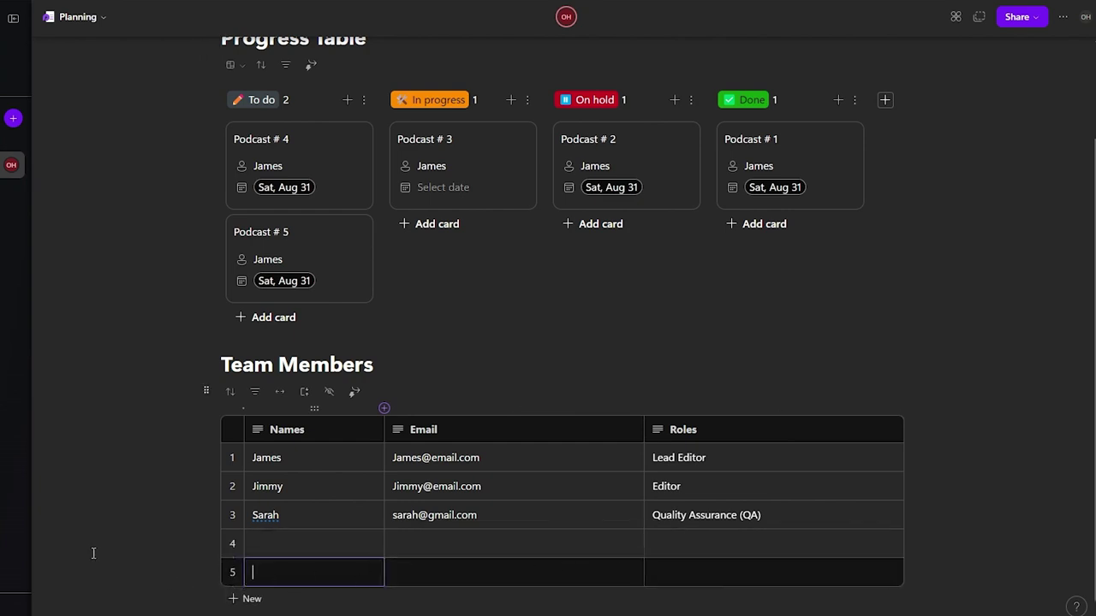
left_click(169, 543)
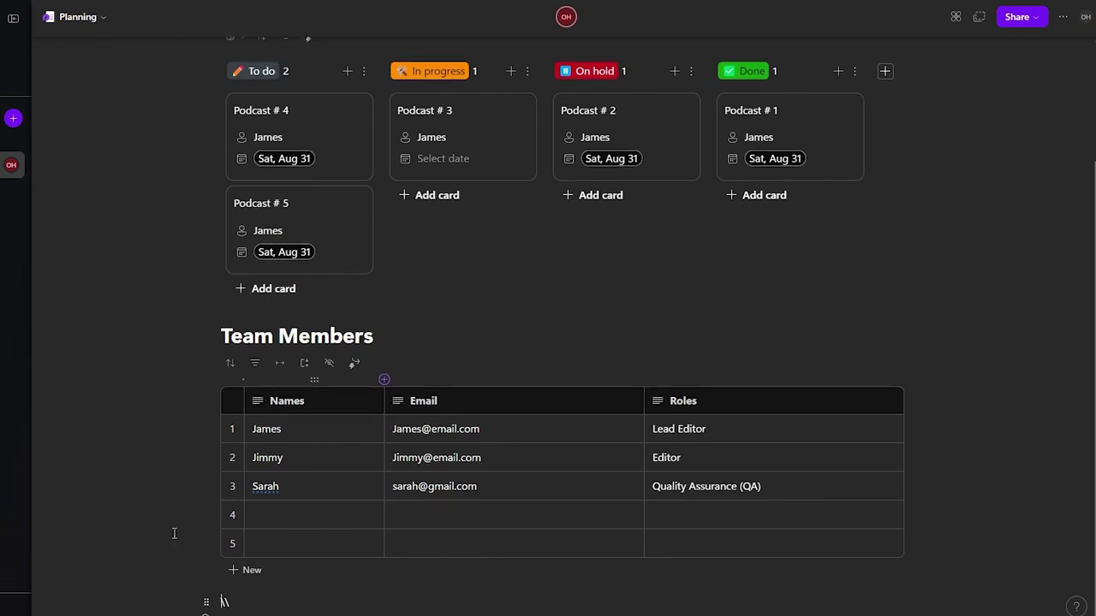
Step: Give the Planning page the colourful paper notes cover image
scroll(968, 281, "up", 3)
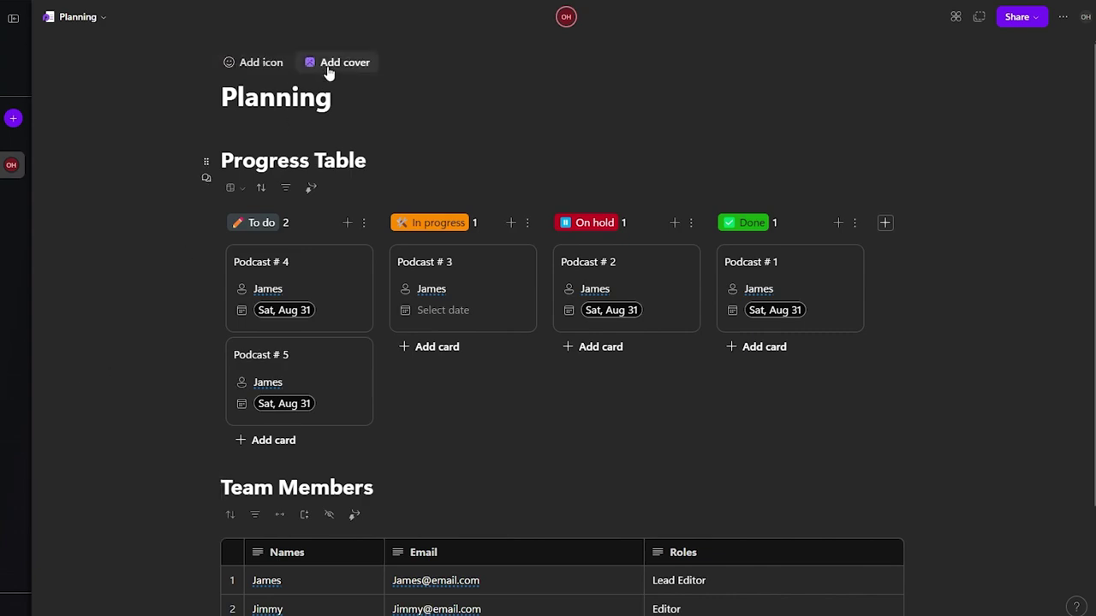
left_click(327, 65)
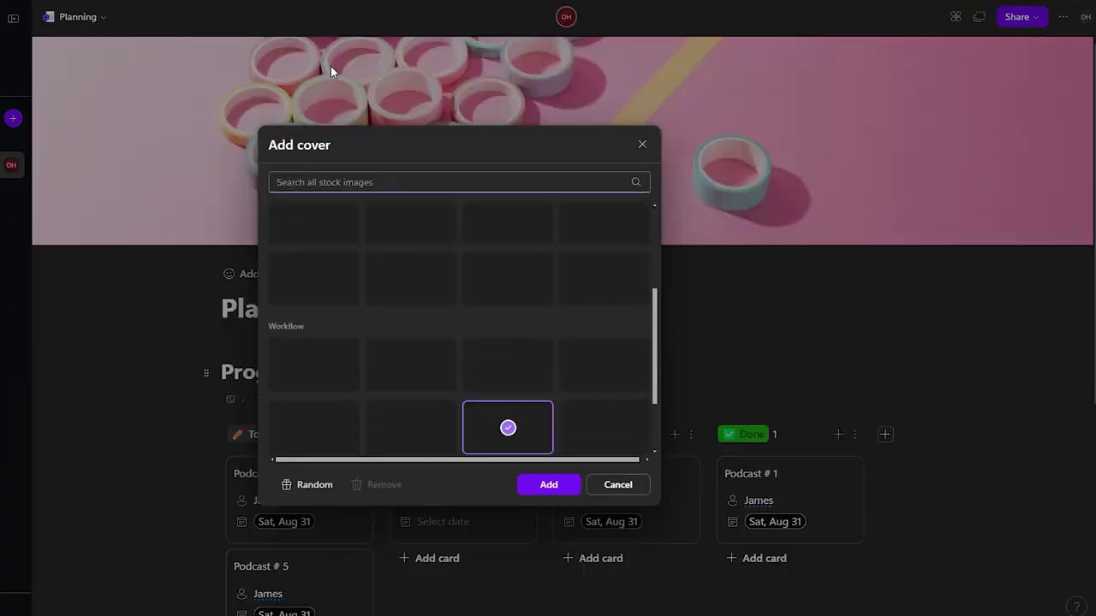
left_click(507, 374)
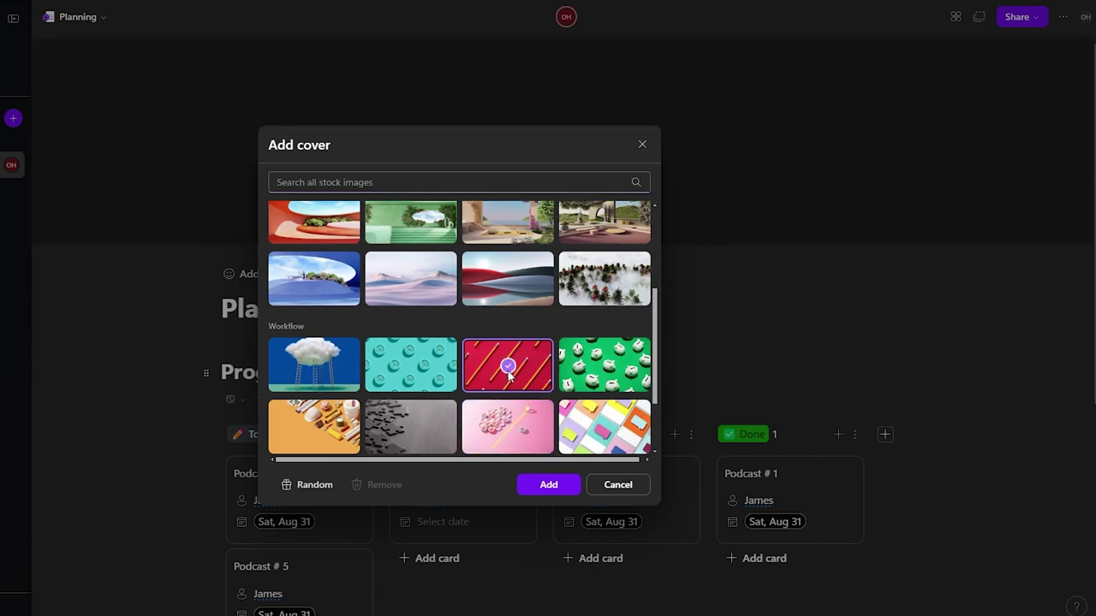
left_click(609, 419)
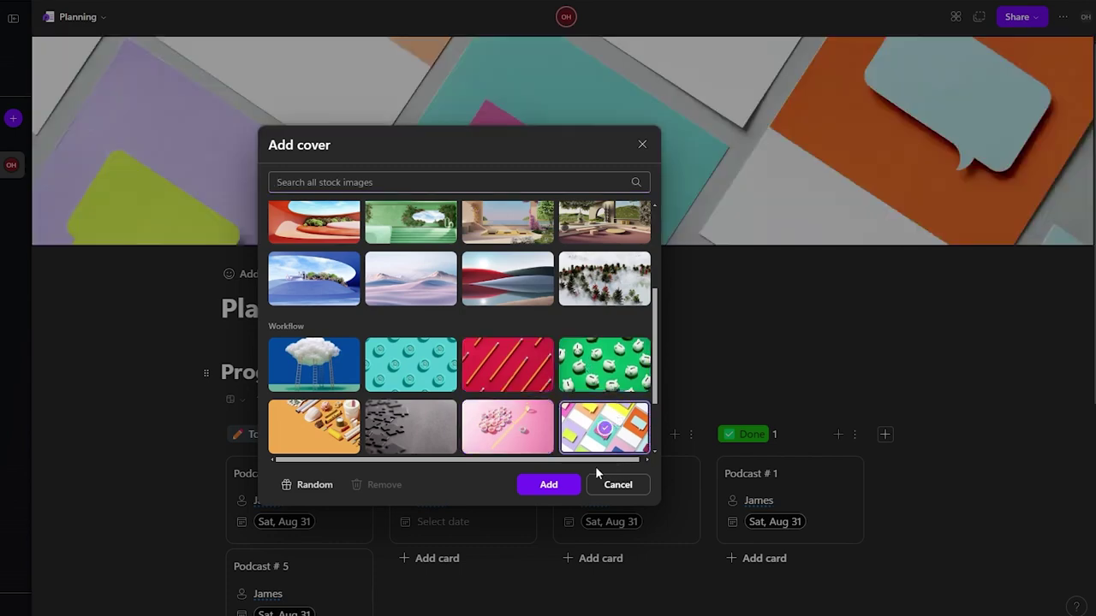
left_click(544, 493)
Step: Set the money-bag emoji as the page icon
left_click(258, 275)
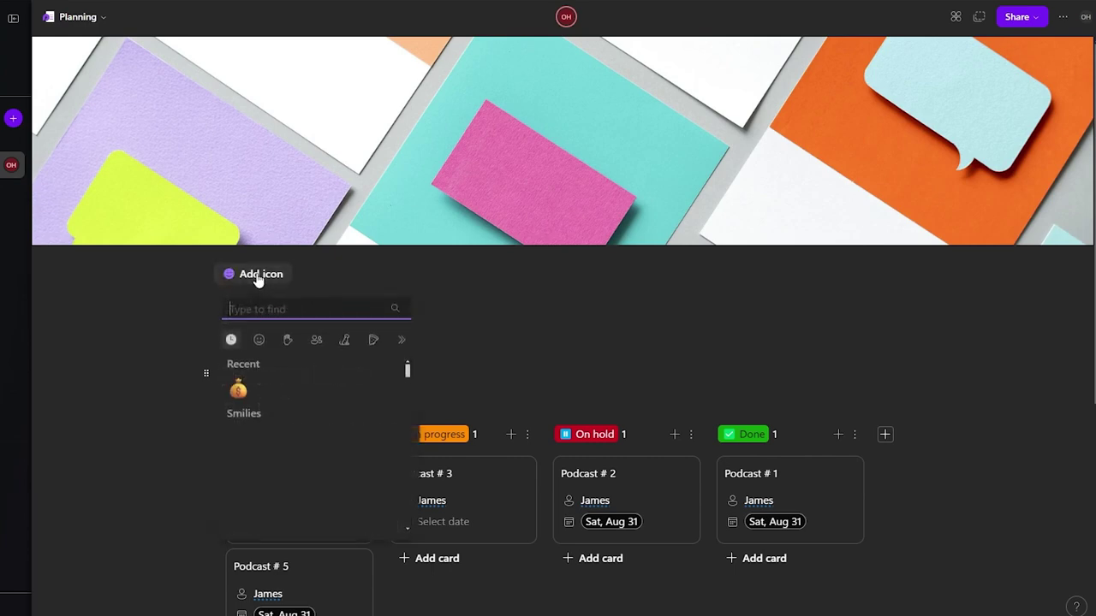
left_click(237, 390)
scroll(171, 408, "down", 2)
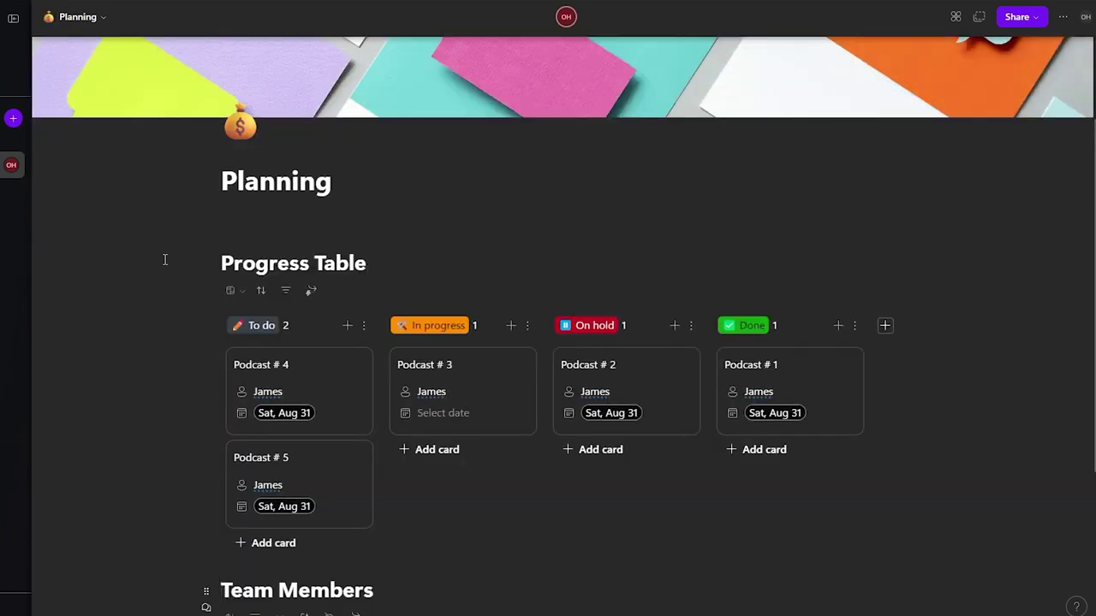
Step: Insert a blank line between the Planning title and the Progress Table heading
double_click(265, 262)
left_click(342, 184)
key("Down")
key("Return")
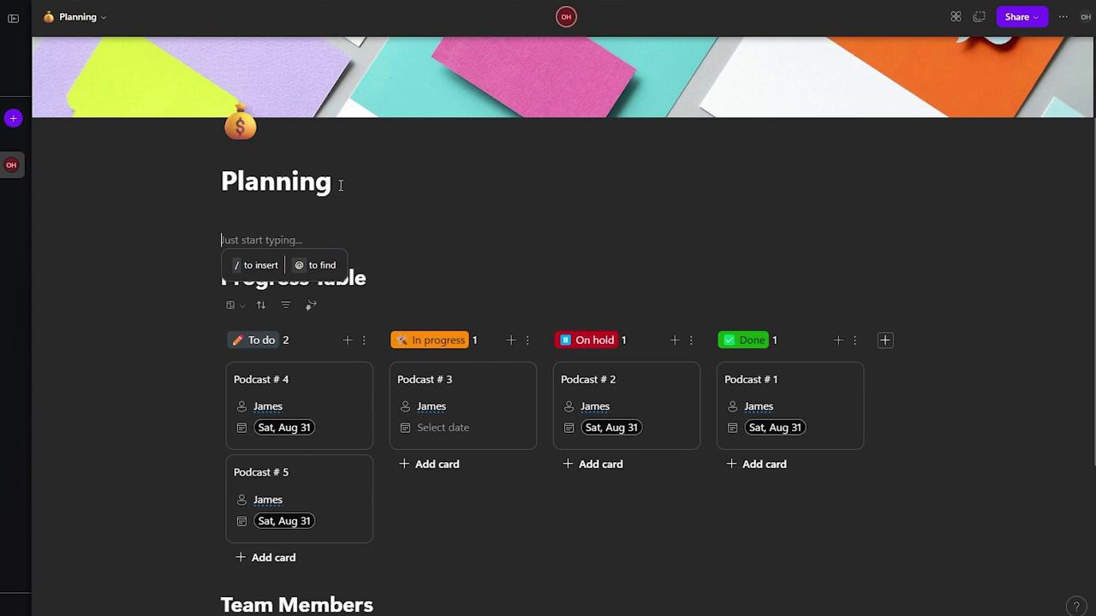
Step: Insert a table of contents below the title and test its Progress Table and Team Members links
type("/")
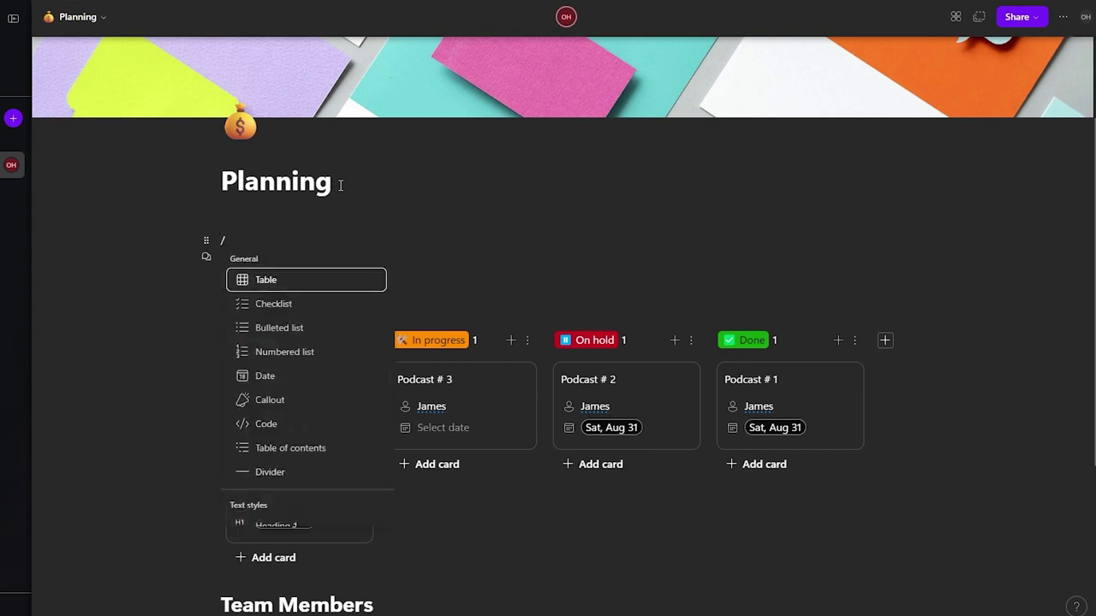
left_click(275, 463)
scroll(130, 476, "down", 1)
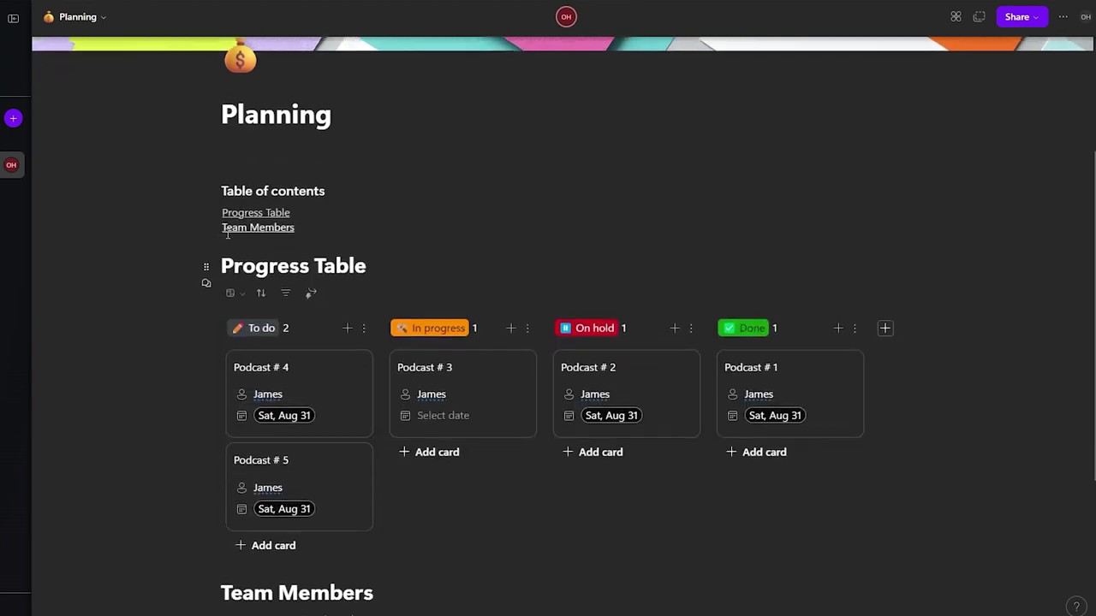
left_click(285, 217)
left_click(286, 228)
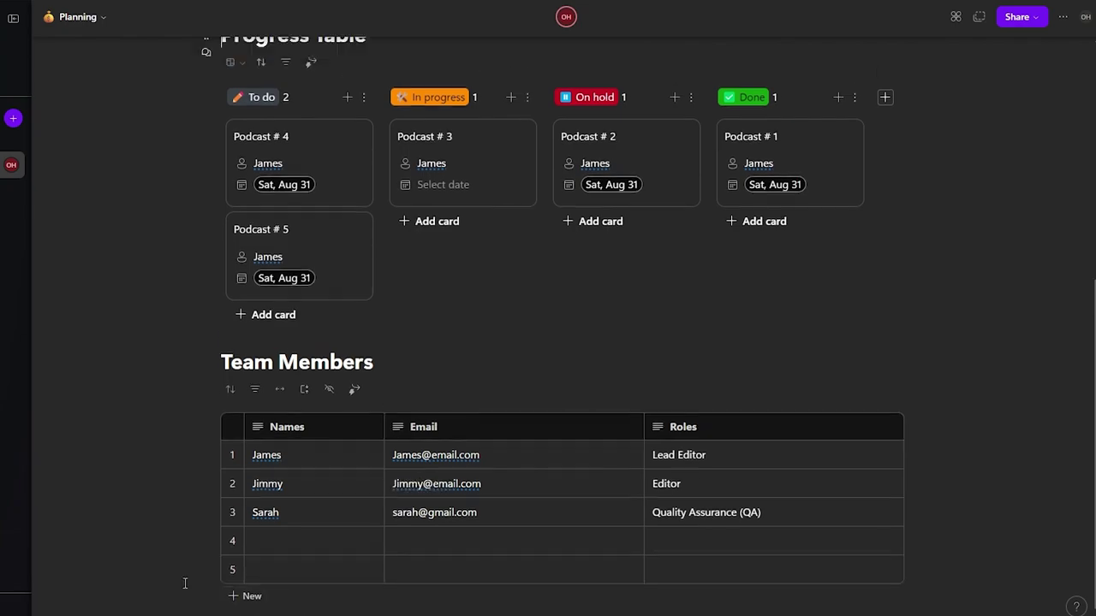
Step: Jump to the Team Members section again from the table of contents
scroll(390, 258, "up", 5)
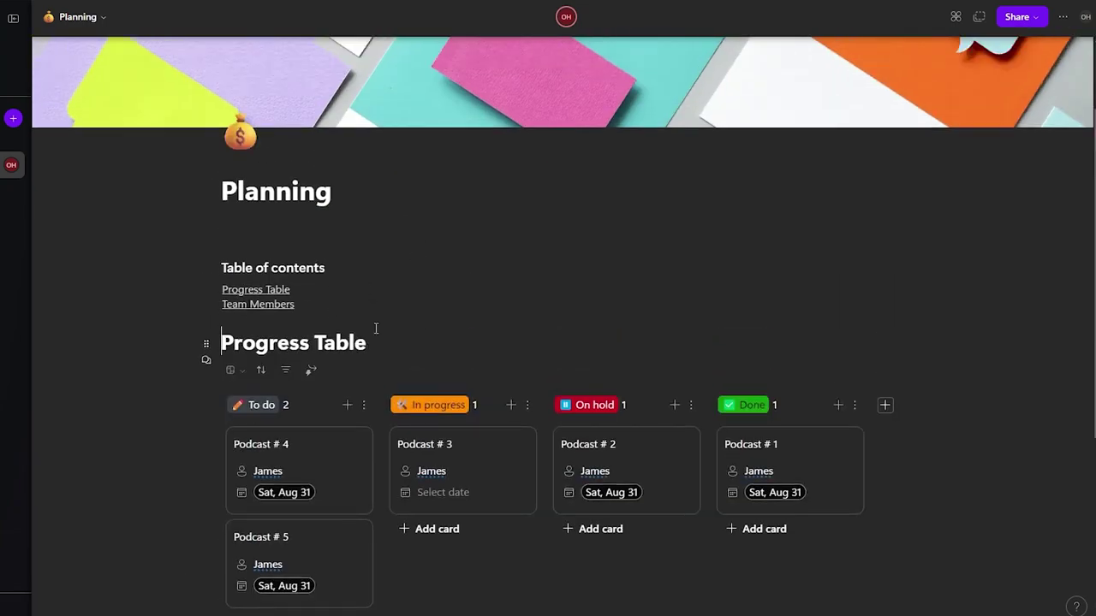
scroll(448, 418, "down", 3)
scroll(454, 487, "up", 3)
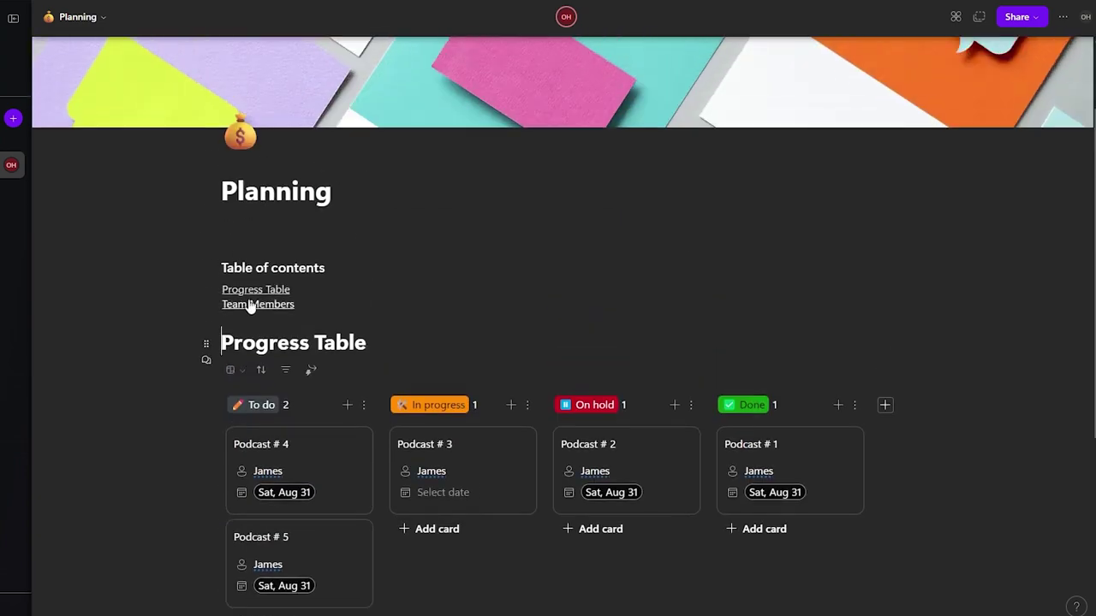
left_click(247, 305)
scroll(151, 394, "up", 4)
scroll(257, 310, "up", 1)
Step: Insert a divider line above the Progress Table heading
left_click(239, 390)
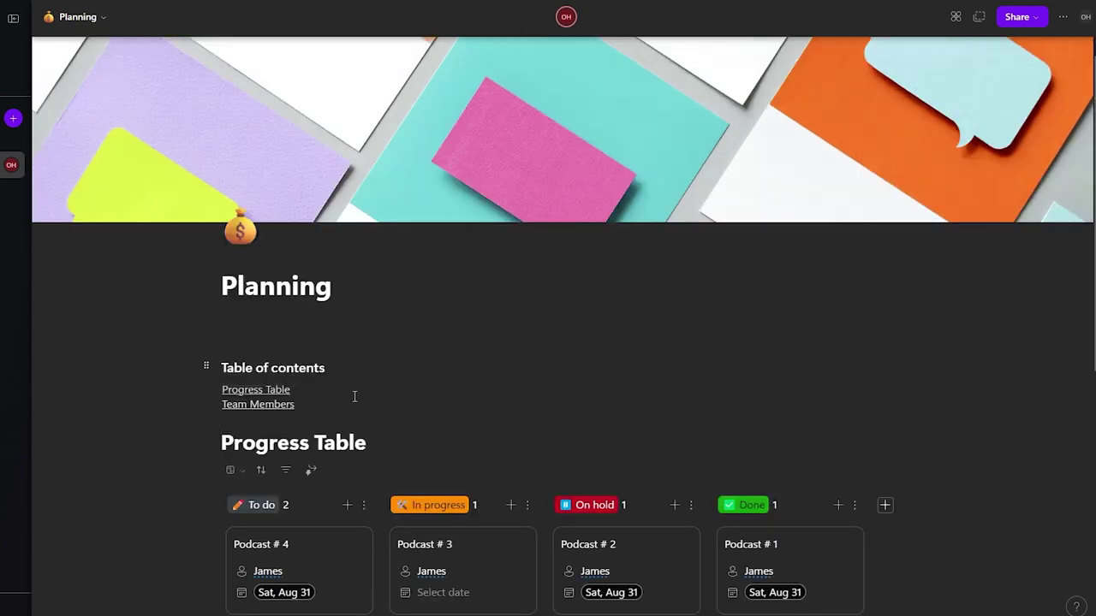
left_click(220, 434)
key("Return")
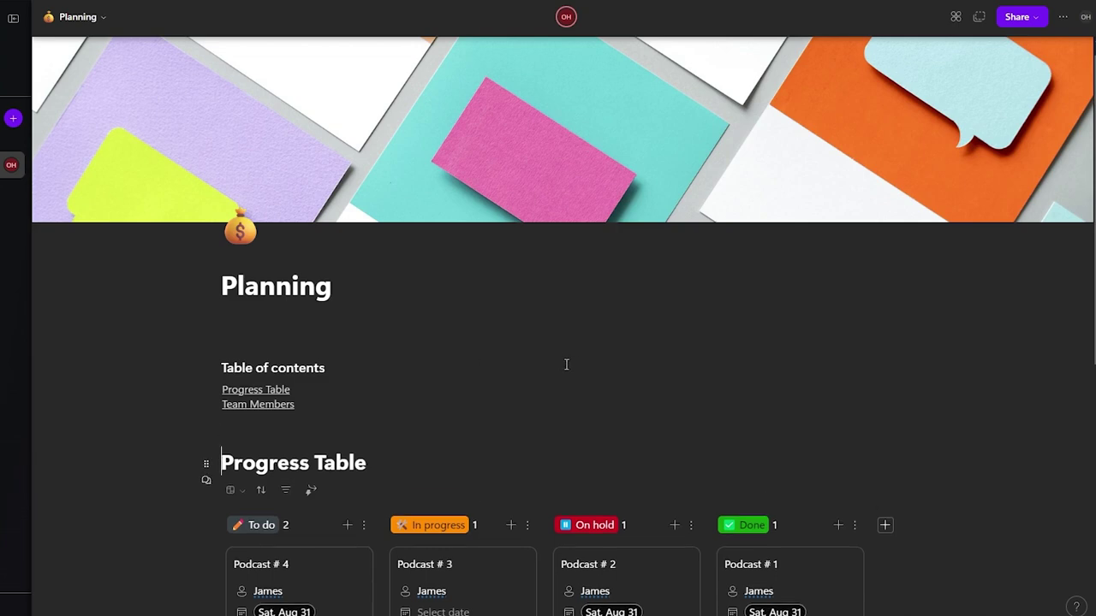
left_click(348, 423)
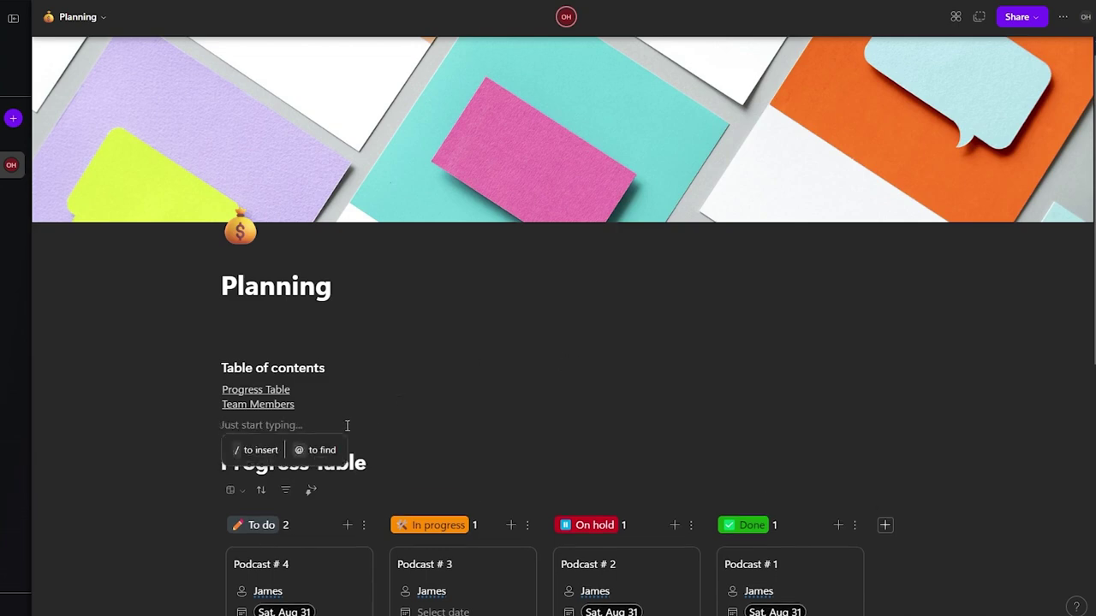
type("/")
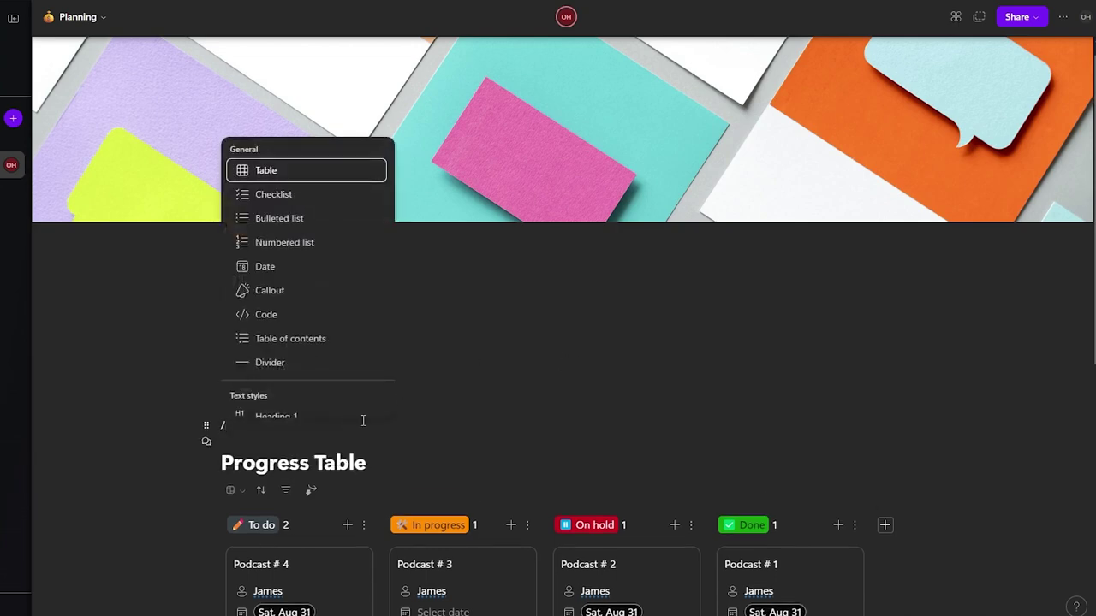
left_click(324, 358)
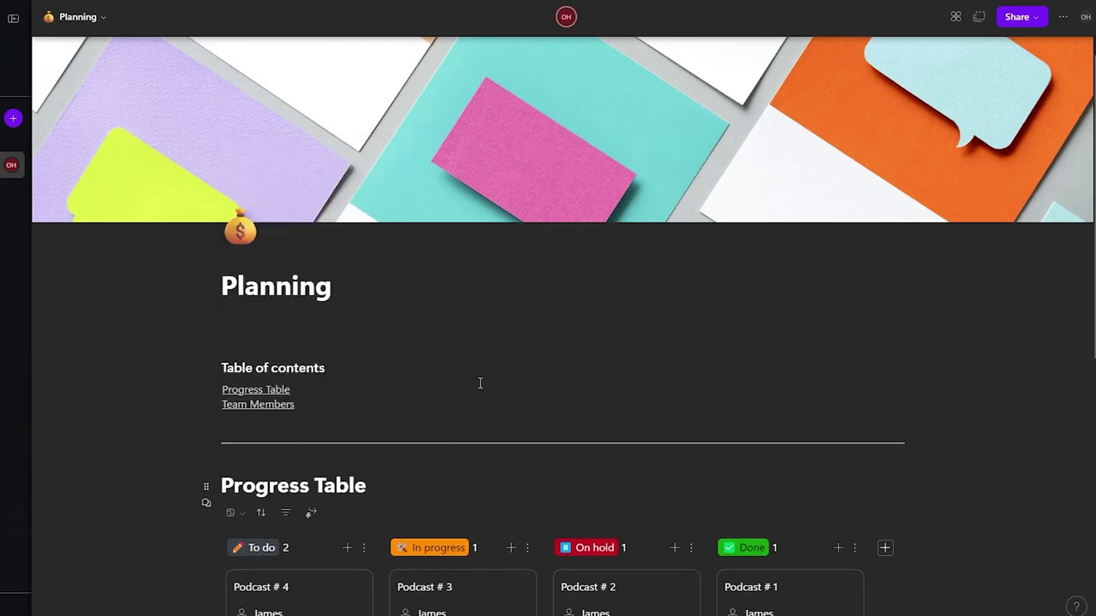
scroll(321, 485, "down", 5)
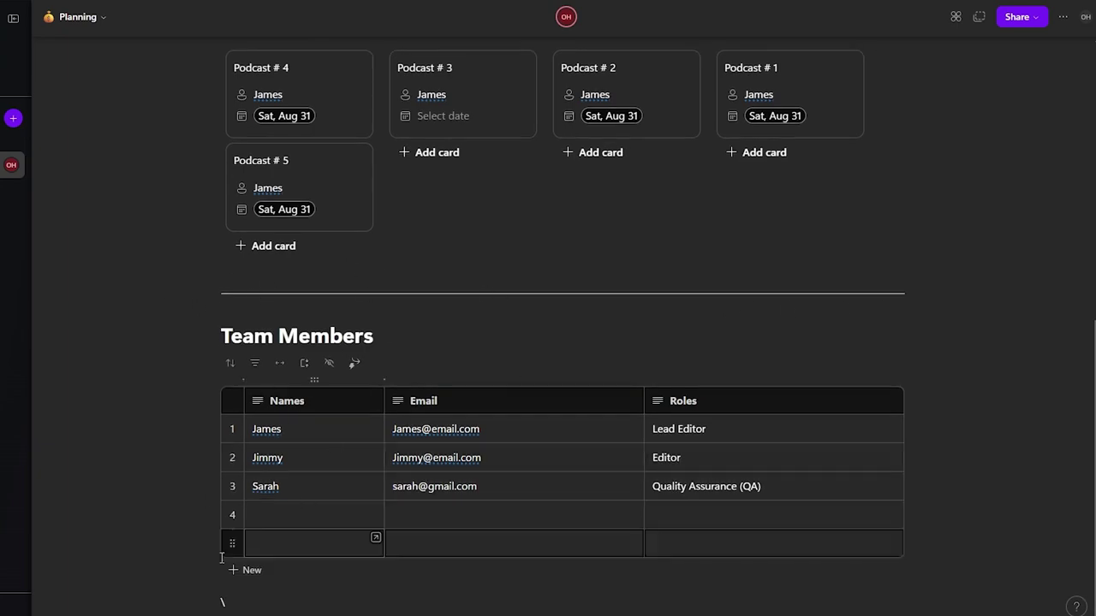
Step: Delete the stray backslash below the Team Members table
double_click(215, 603)
key("BackSpace")
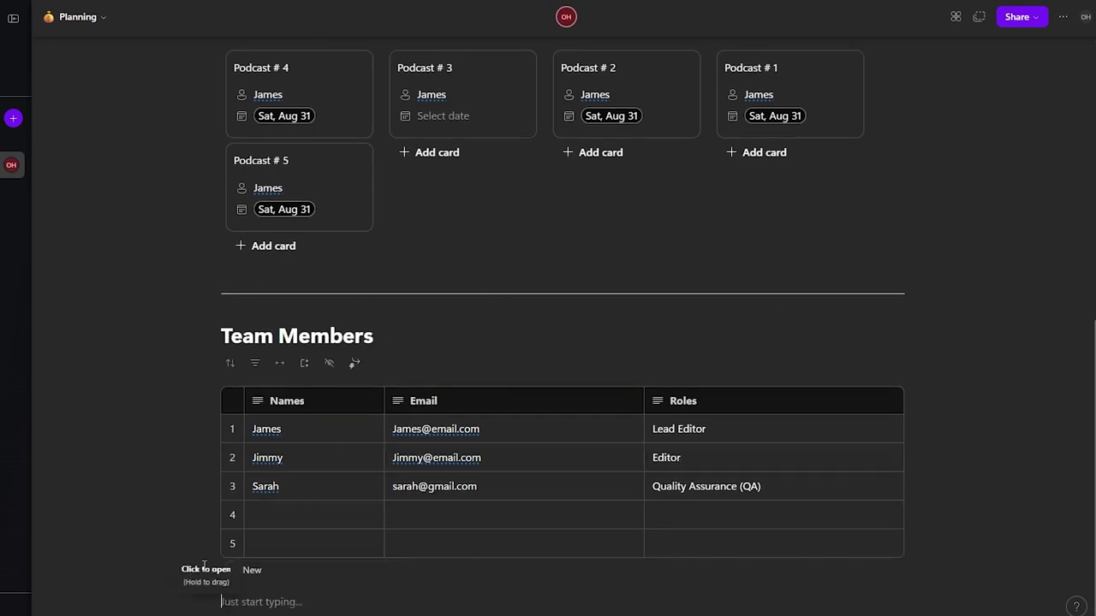
scroll(193, 543, "up", 5)
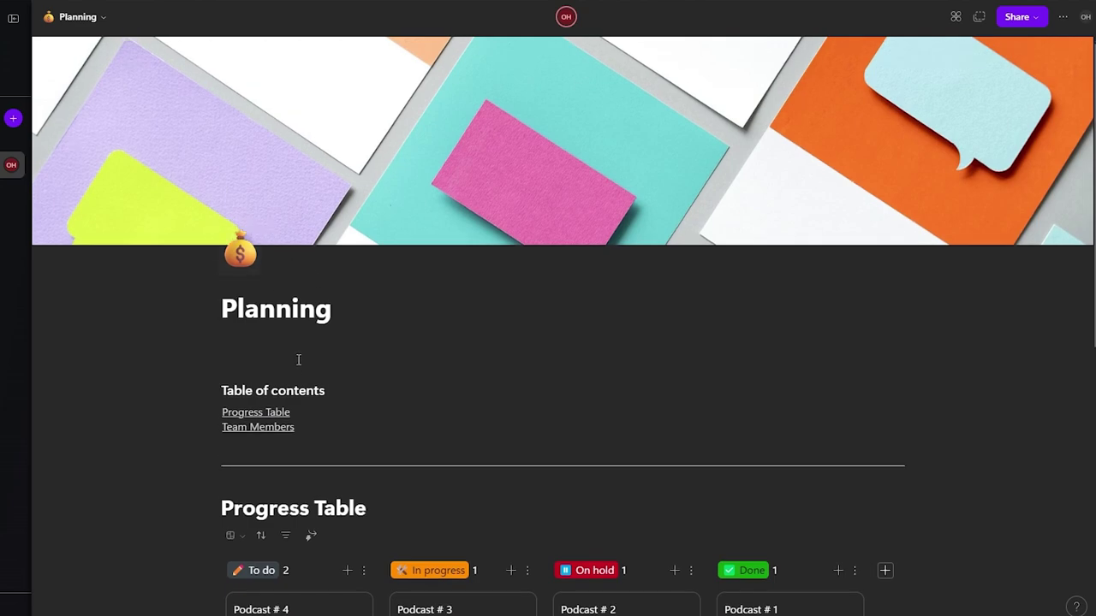
Step: Insert a divider between the Planning title and the table of contents
left_click(325, 379)
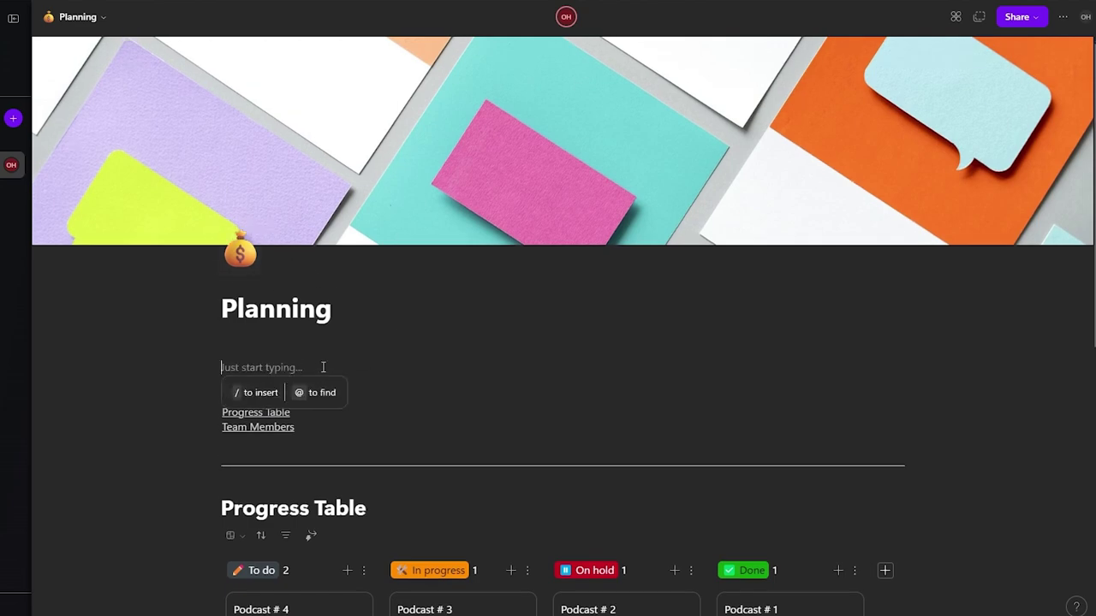
type("/")
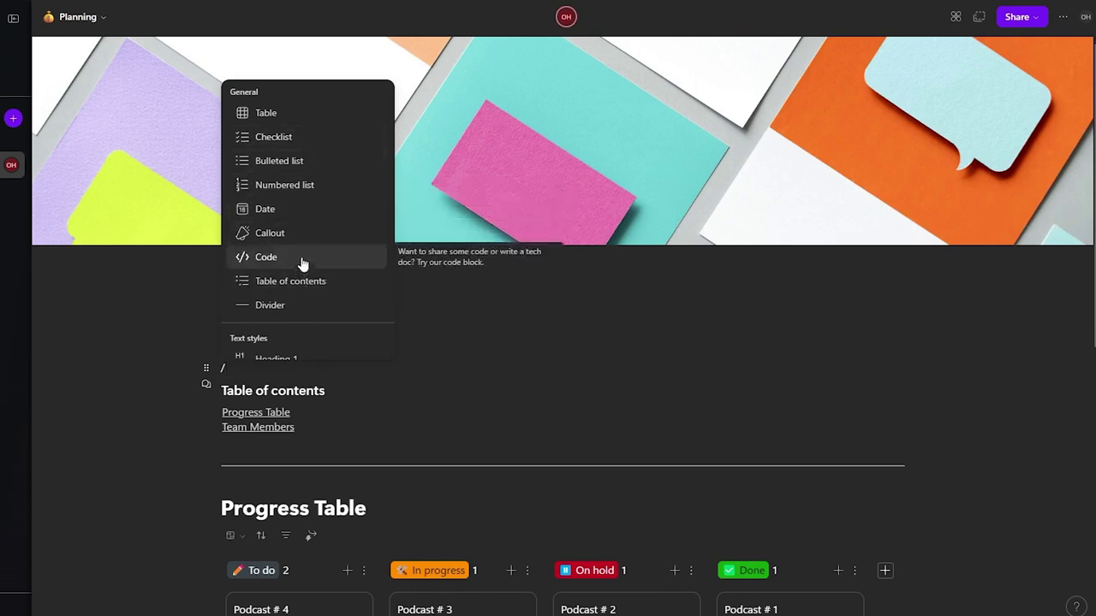
scroll(303, 261, "down", 5)
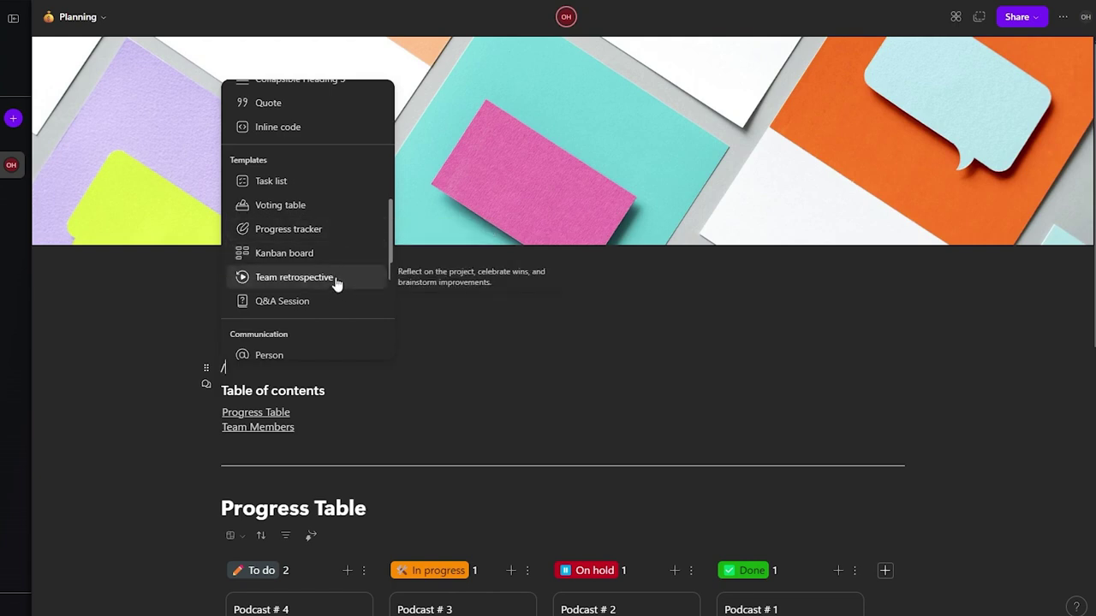
scroll(337, 274, "down", 1)
scroll(340, 244, "down", 2)
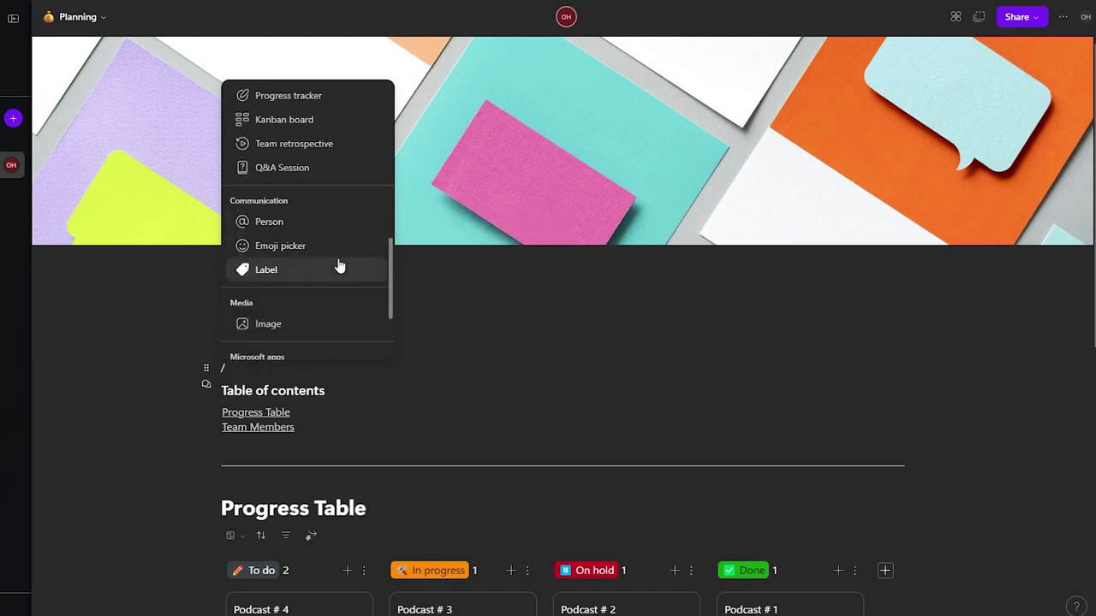
scroll(331, 281, "down", 3)
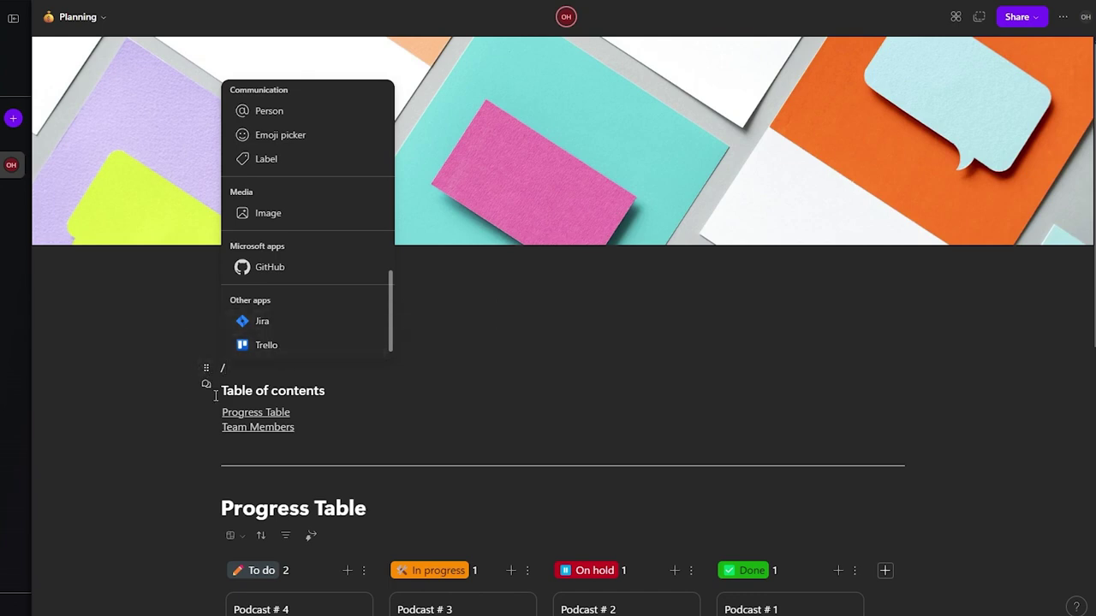
key("BackSpace")
left_click(286, 369)
type("/")
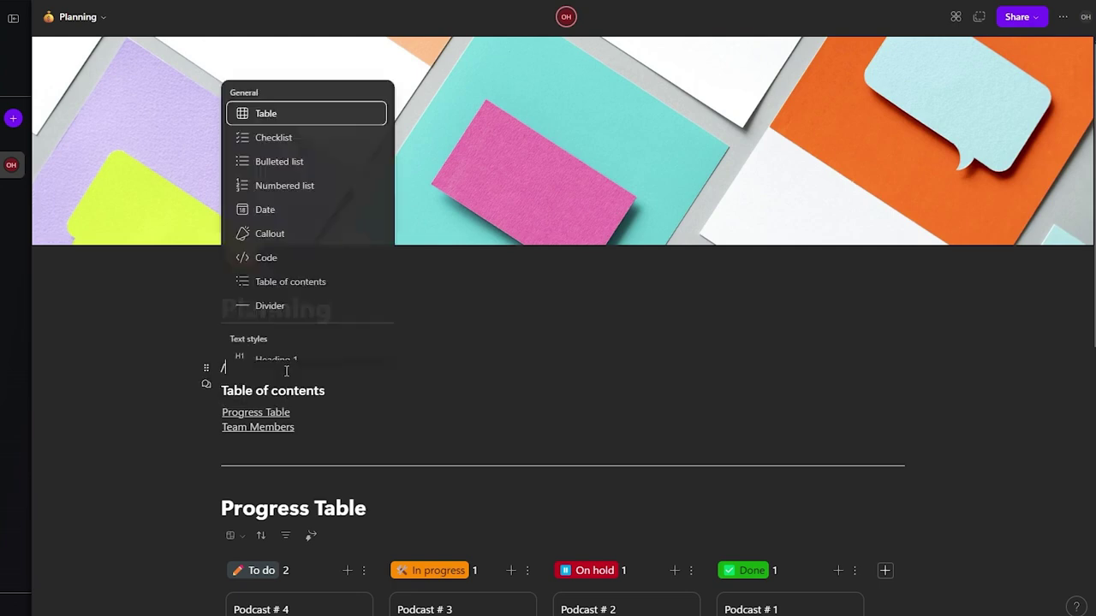
left_click(291, 305)
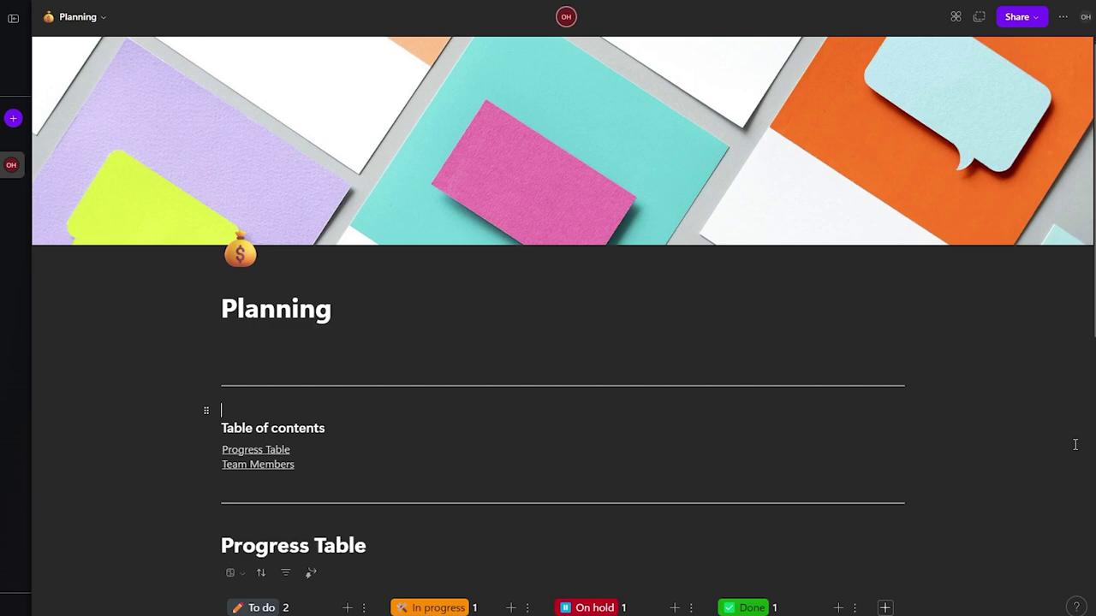
scroll(1010, 451, "down", 7)
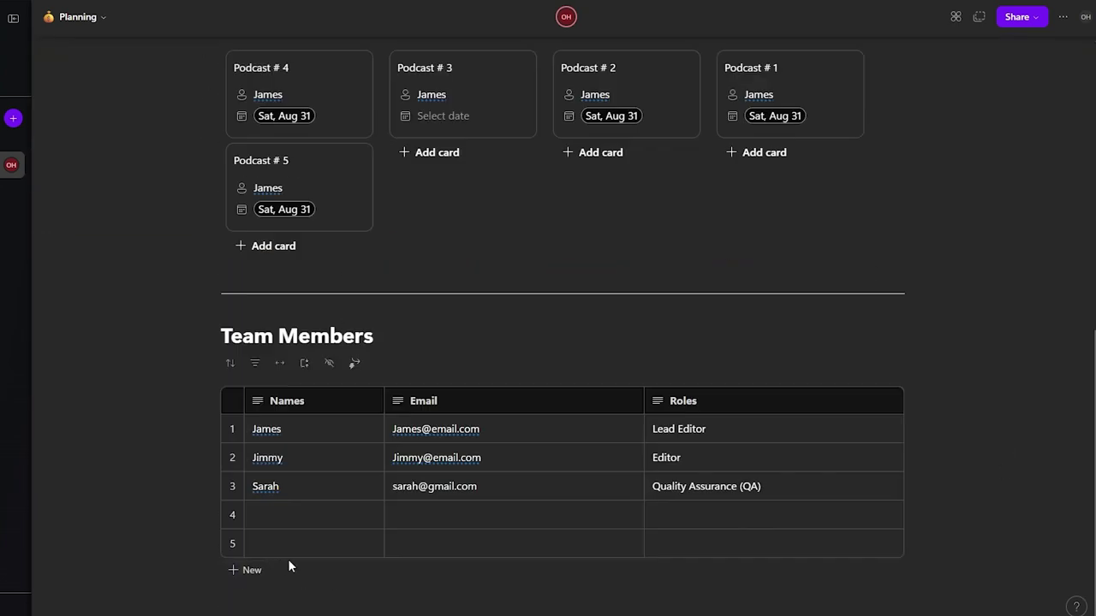
Step: Insert a Tasks list with Task, Assigned to, Due date and Bucket columns below Team Members
left_click(248, 608)
type("/")
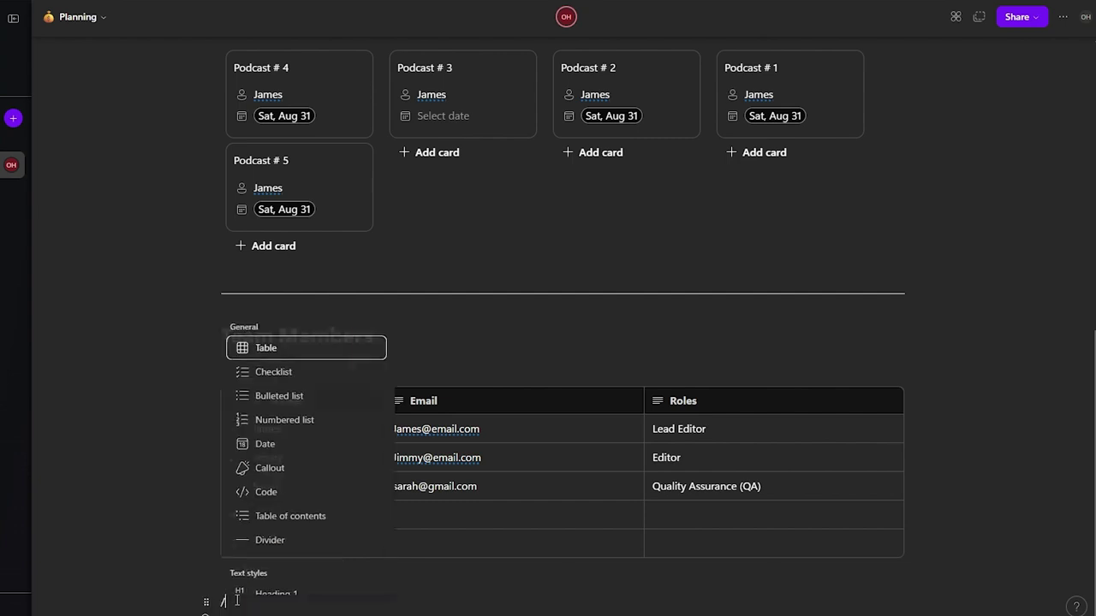
left_click(319, 469)
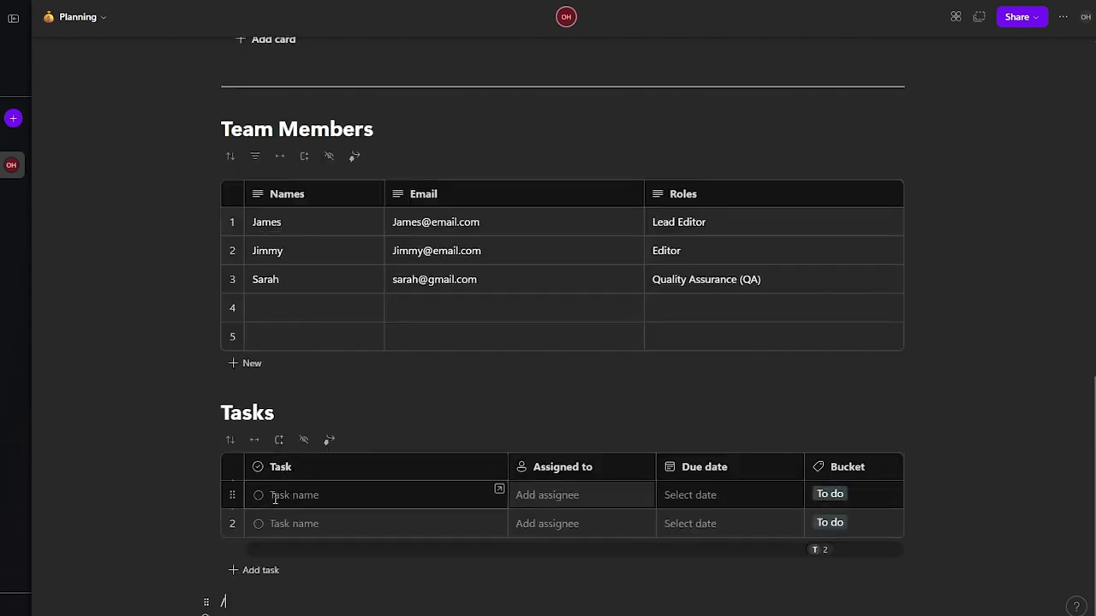
Step: Try a person mention on the empty line below the Tasks list, then delete it
left_click(253, 573)
scroll(256, 513, "down", 10)
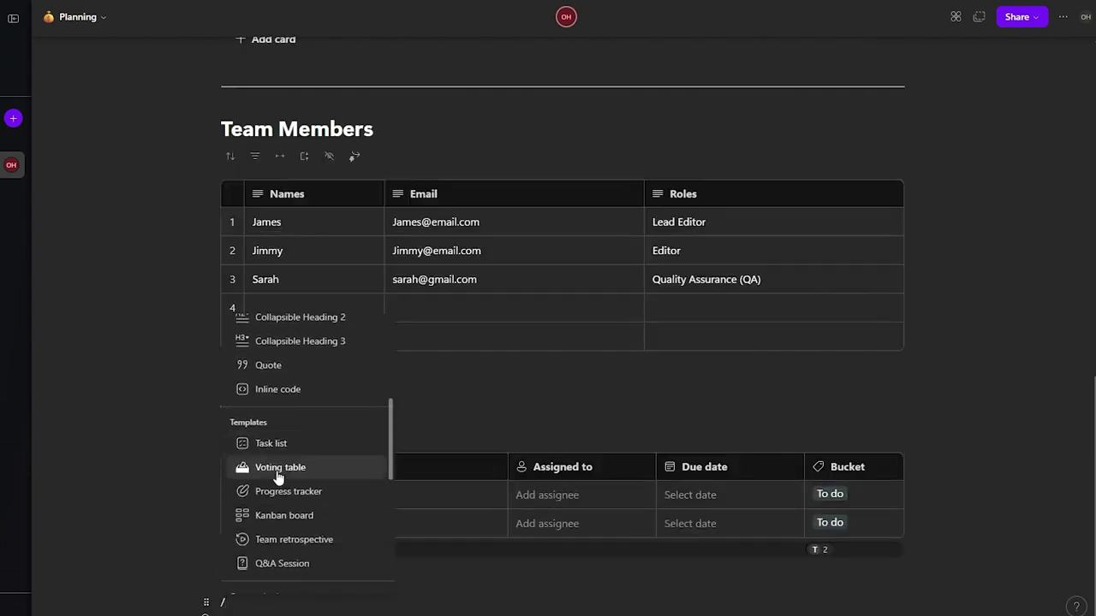
scroll(276, 473, "down", 2)
scroll(276, 474, "up", 3)
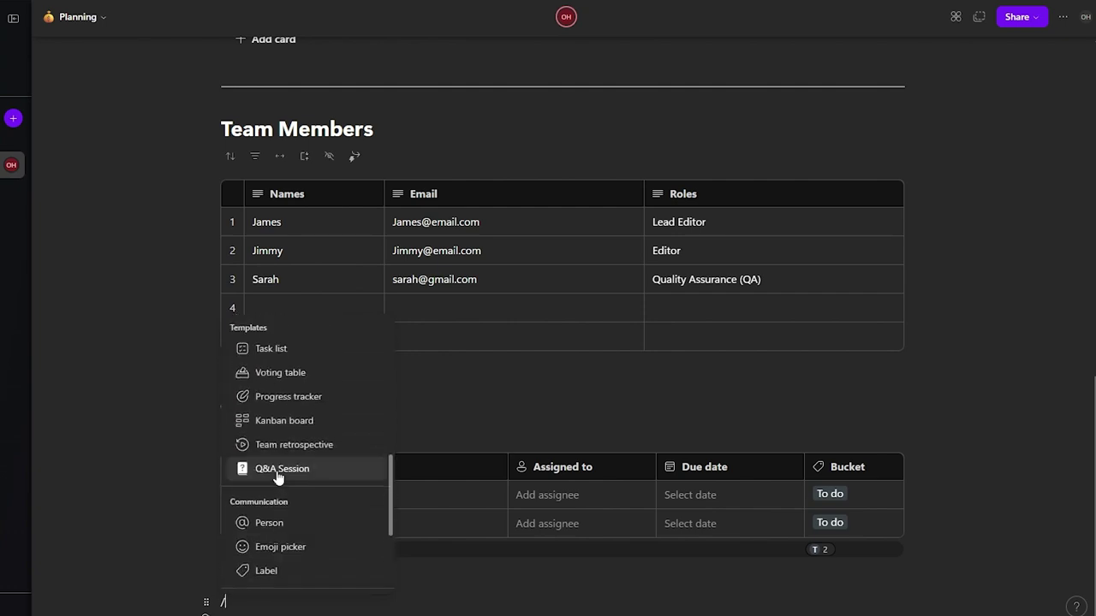
scroll(276, 475, "down", 3)
scroll(279, 476, "up", 2)
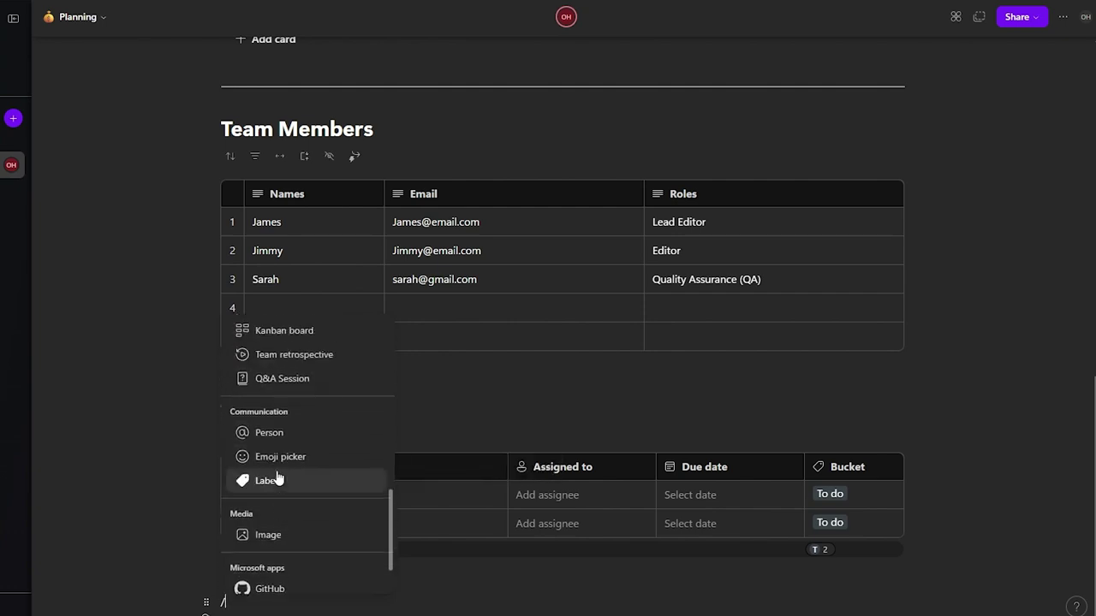
left_click(357, 454)
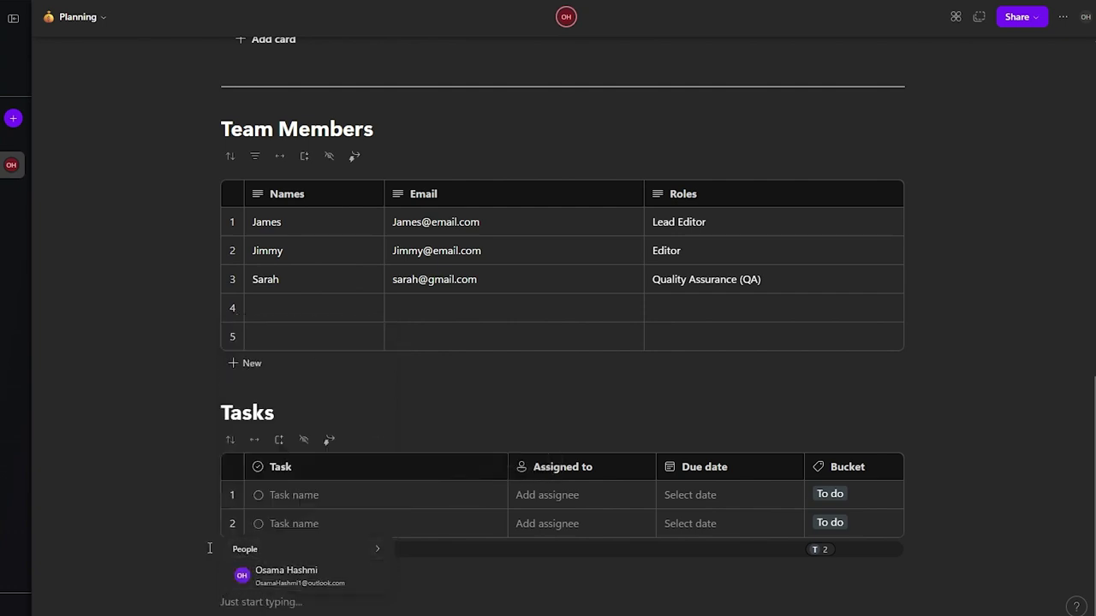
left_click(245, 587)
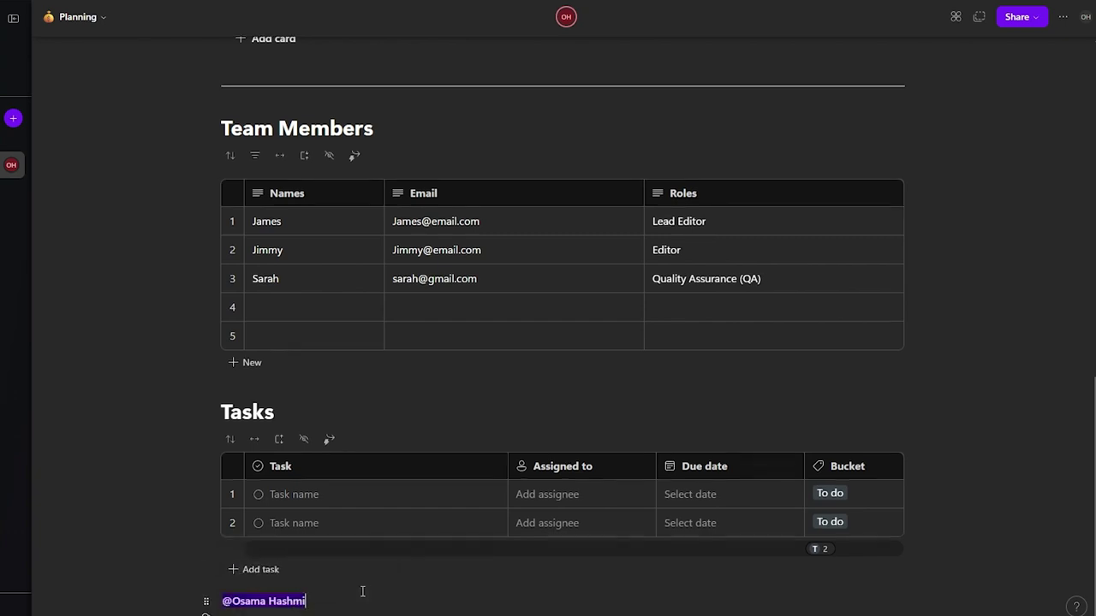
key("BackSpace")
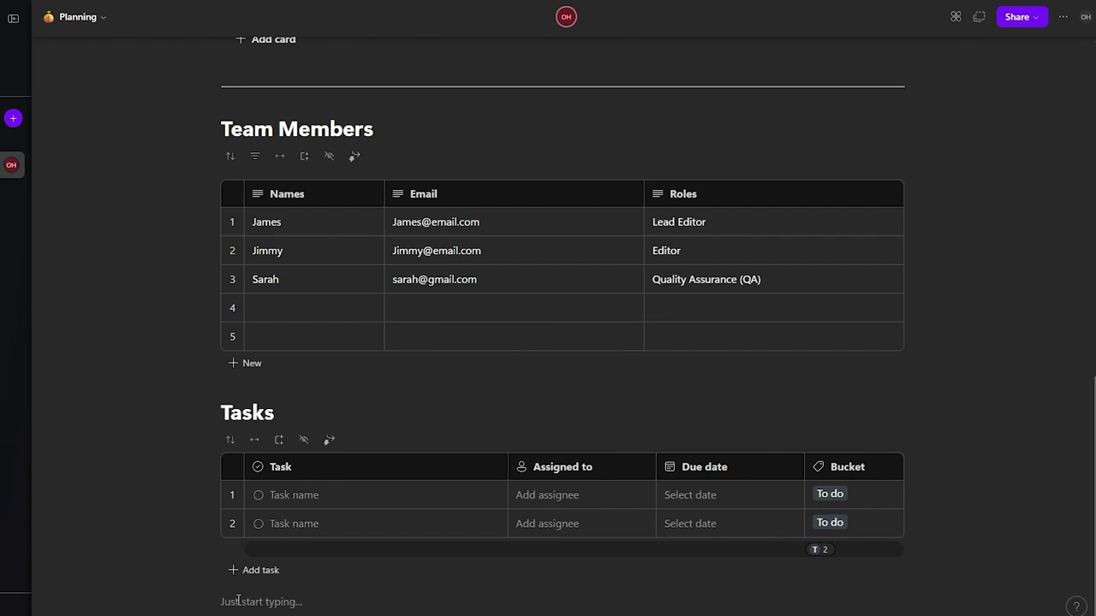
Step: Insert a Q&A Session template below the Tasks list, leaving its question empty
type("/")
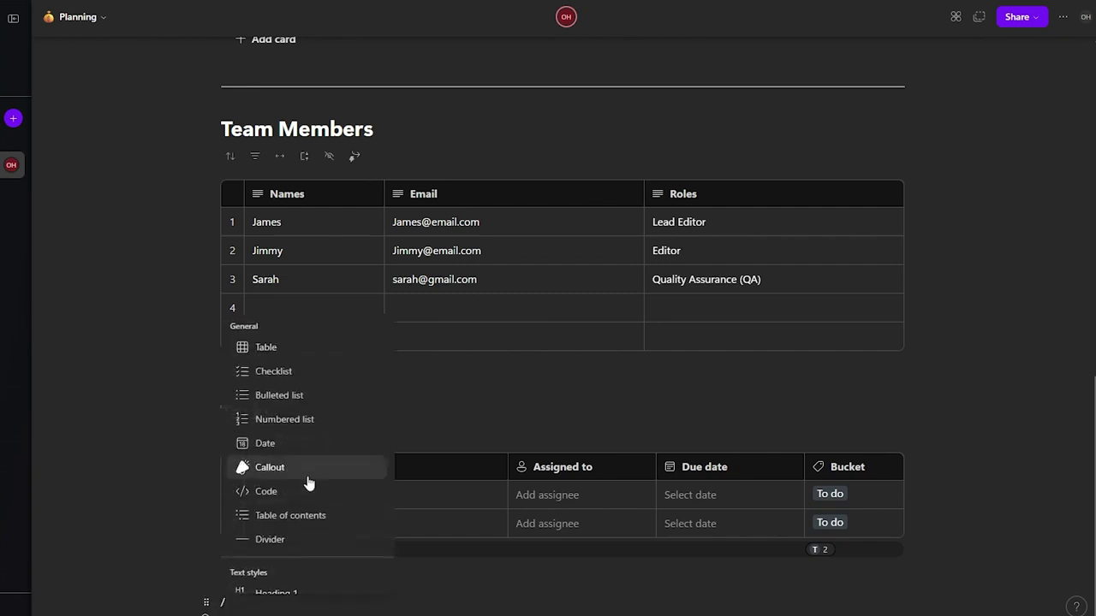
scroll(313, 482, "down", 2)
scroll(315, 480, "down", 4)
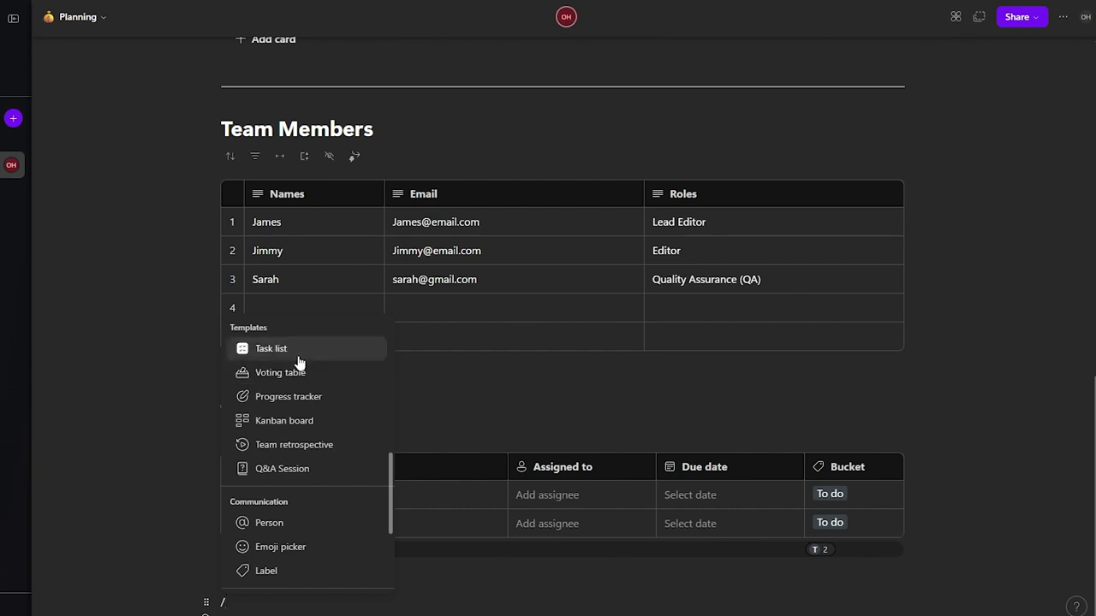
left_click(295, 476)
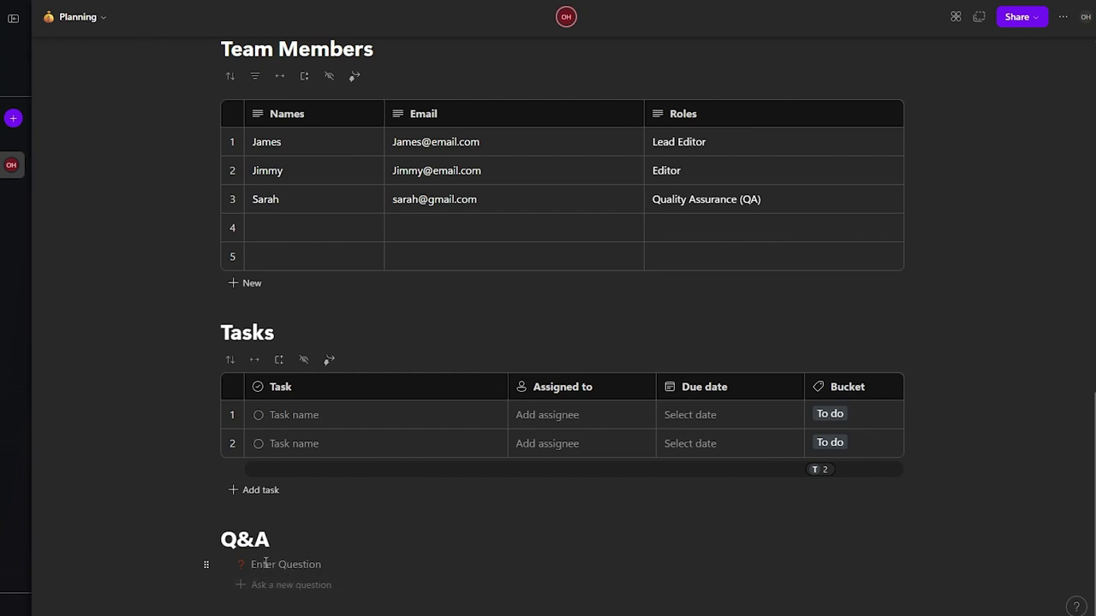
type("@")
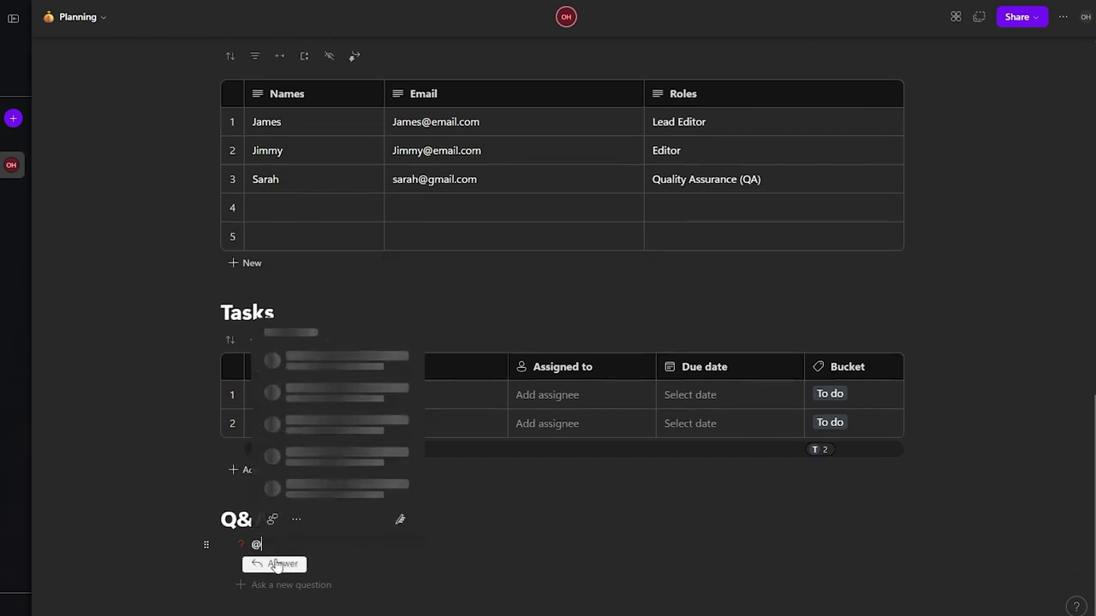
key("BackSpace")
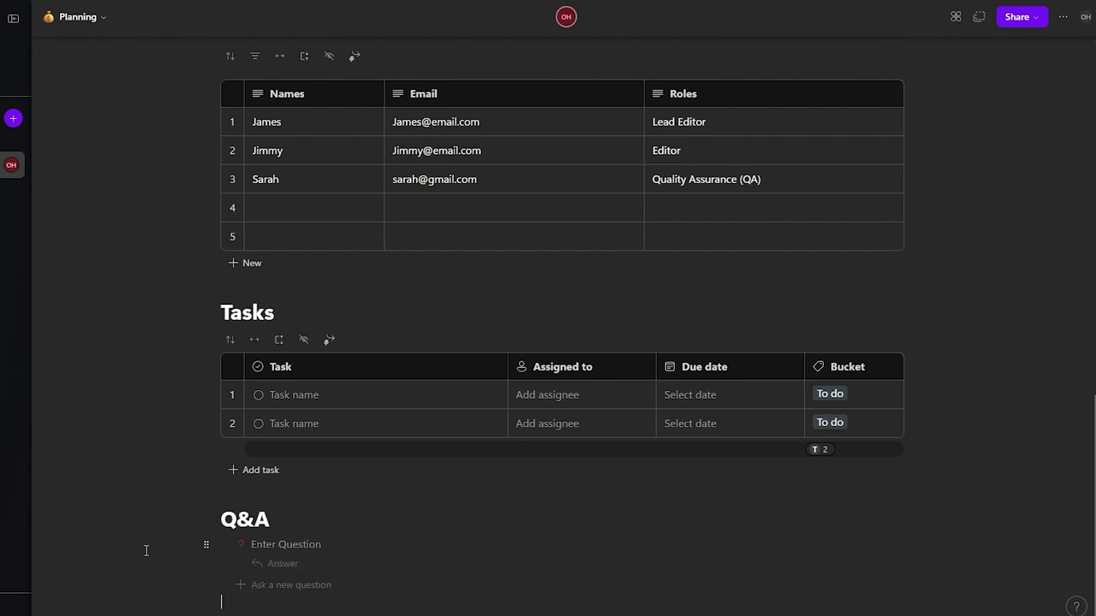
Step: Insert a divider above the Q&A heading and return to the top of the page
mouse_move(205, 520)
left_click(219, 519)
key("Return")
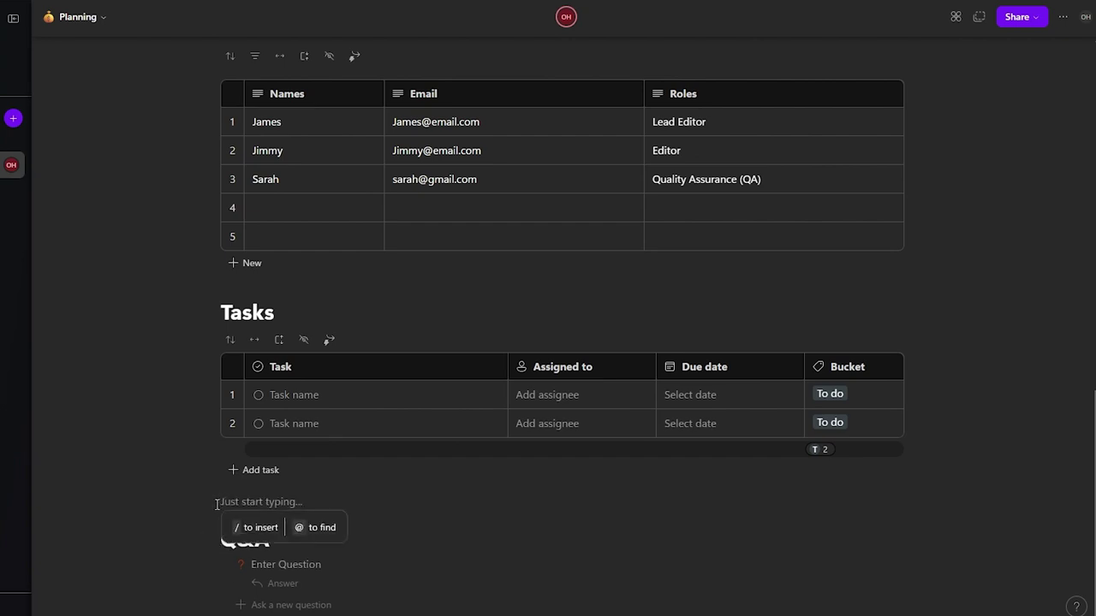
type("/")
scroll(325, 457, "down", 5)
scroll(343, 319, "up", 2)
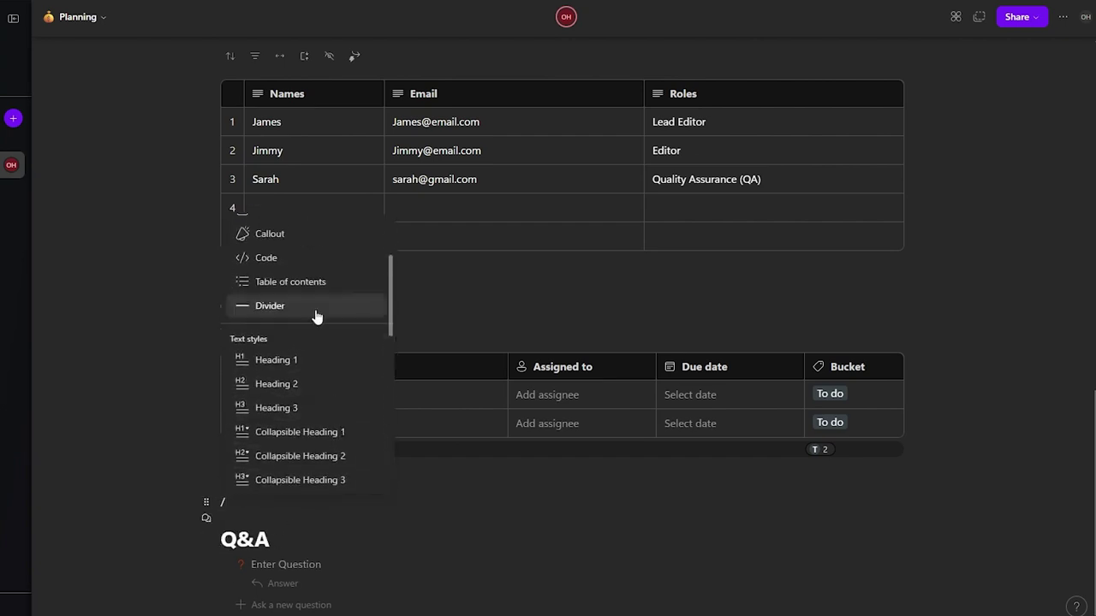
left_click(316, 312)
key("shift+Right")
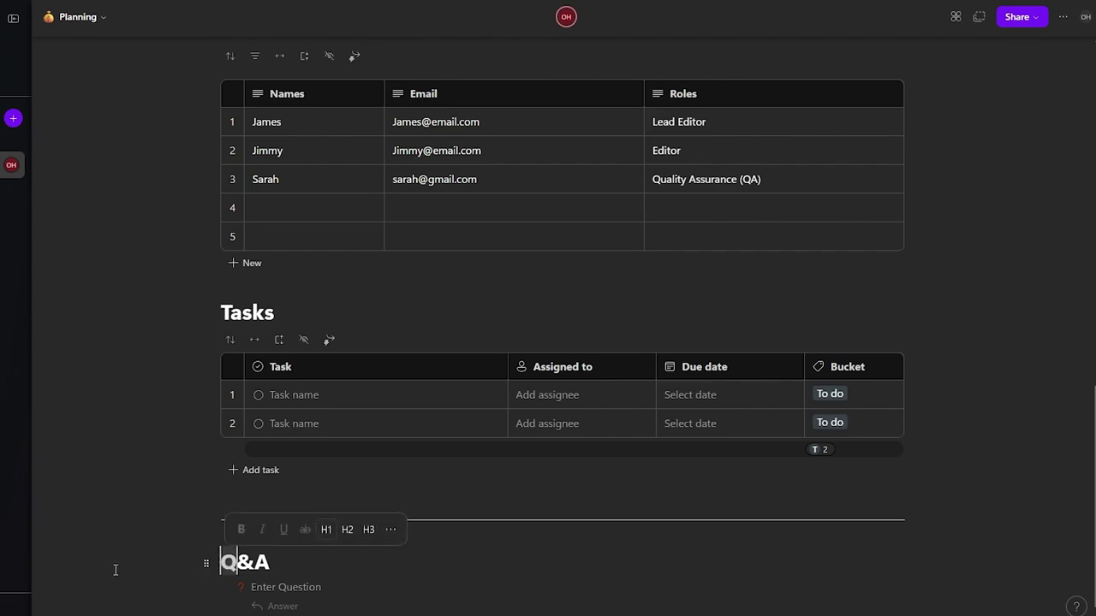
key("ctrl+Home")
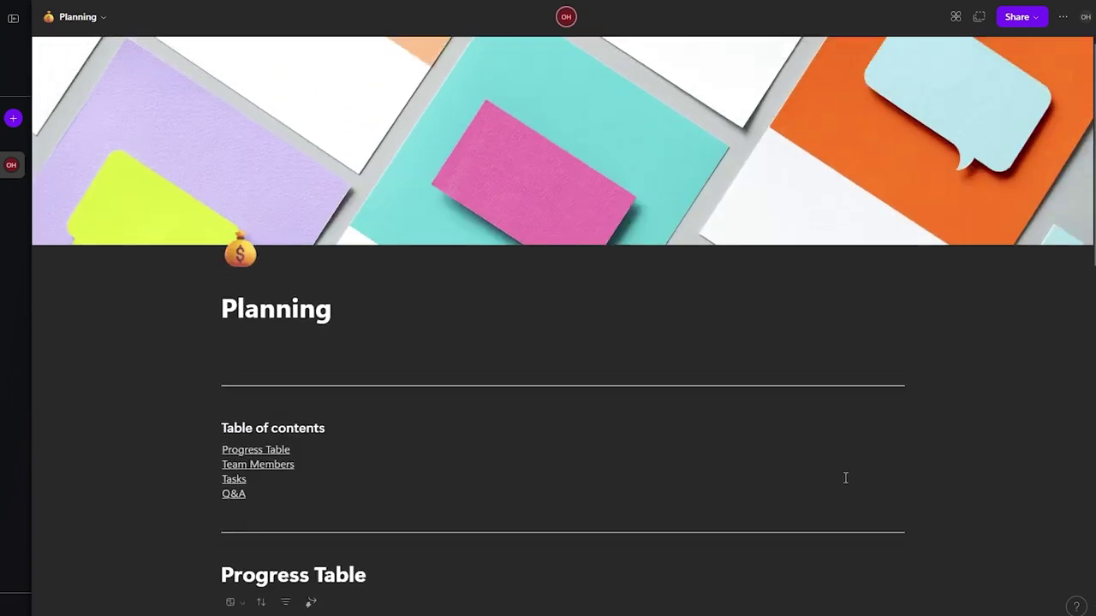
Step: Scroll back to the top and bring up the sidebar's New page / New link menu
scroll(695, 472, "down", 10)
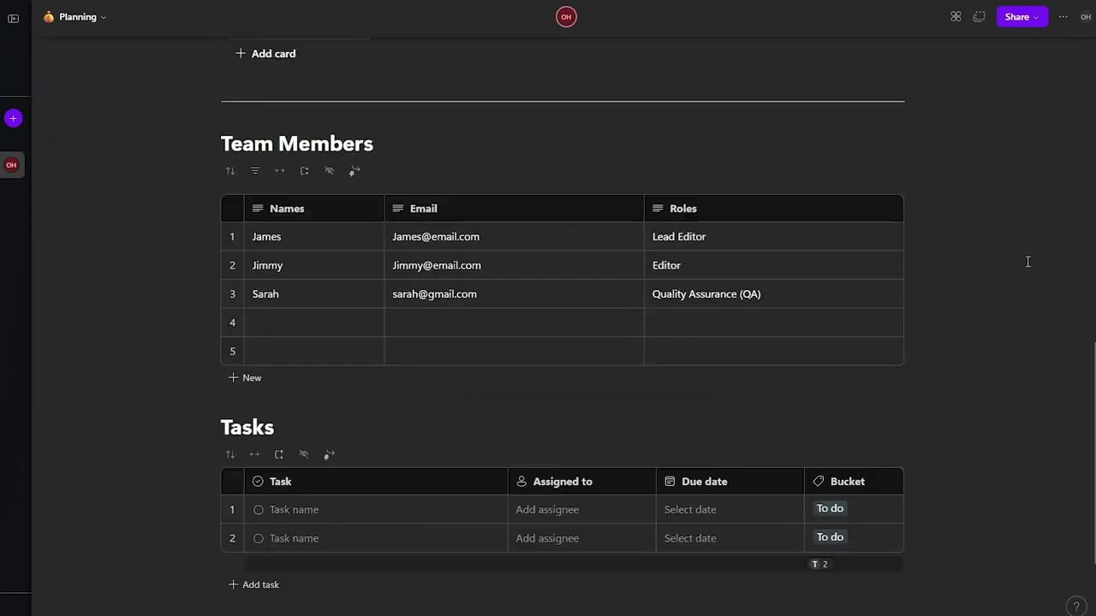
scroll(1027, 261, "down", 3)
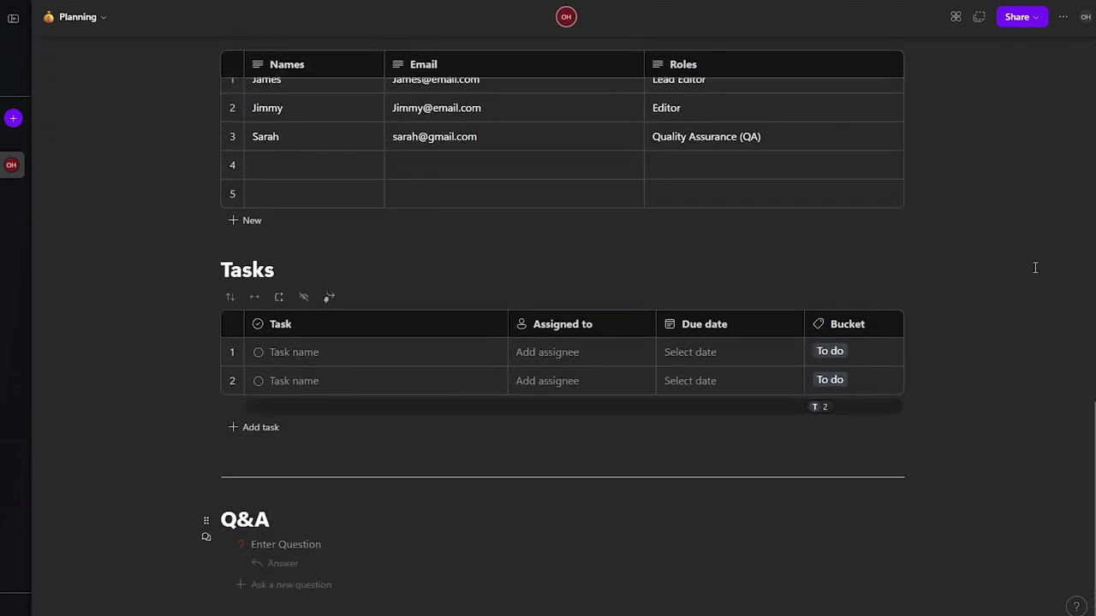
scroll(1027, 261, "up", 6)
scroll(1022, 273, "up", 5)
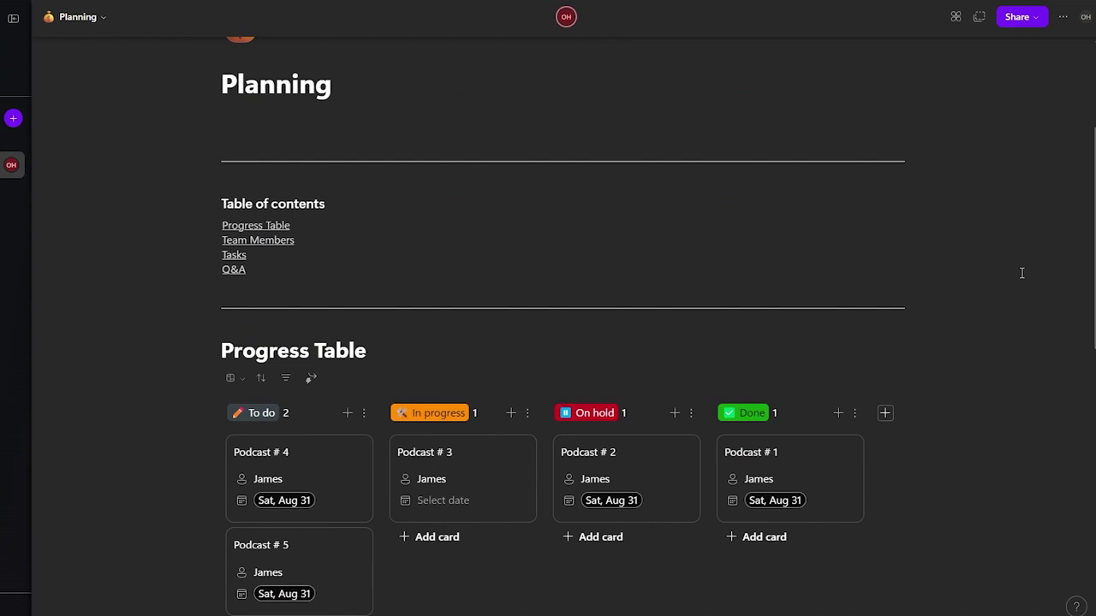
scroll(1022, 272, "up", 1)
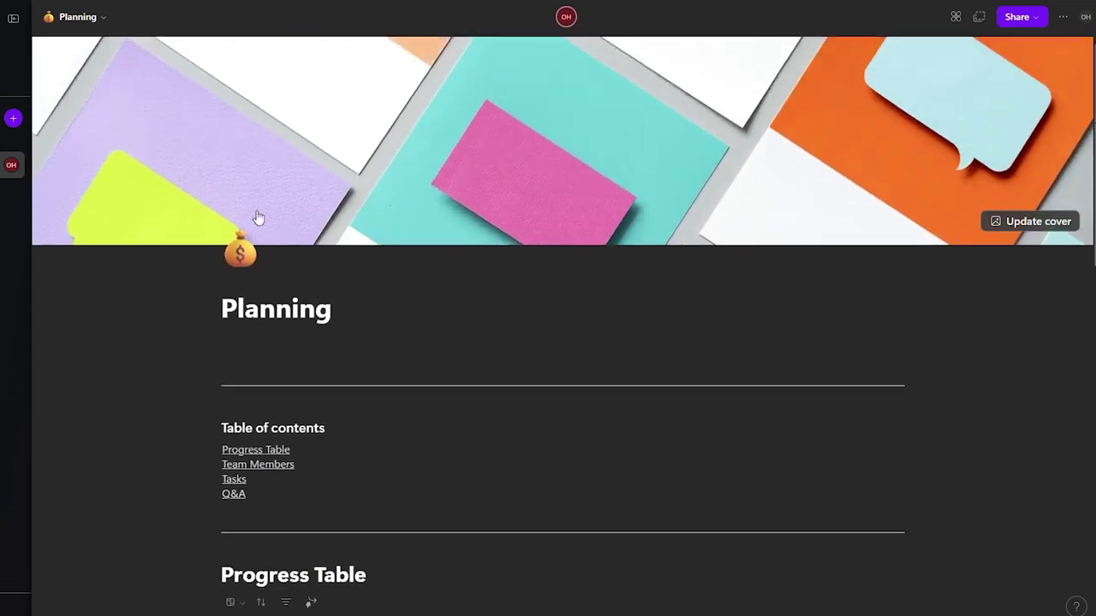
left_click(14, 121)
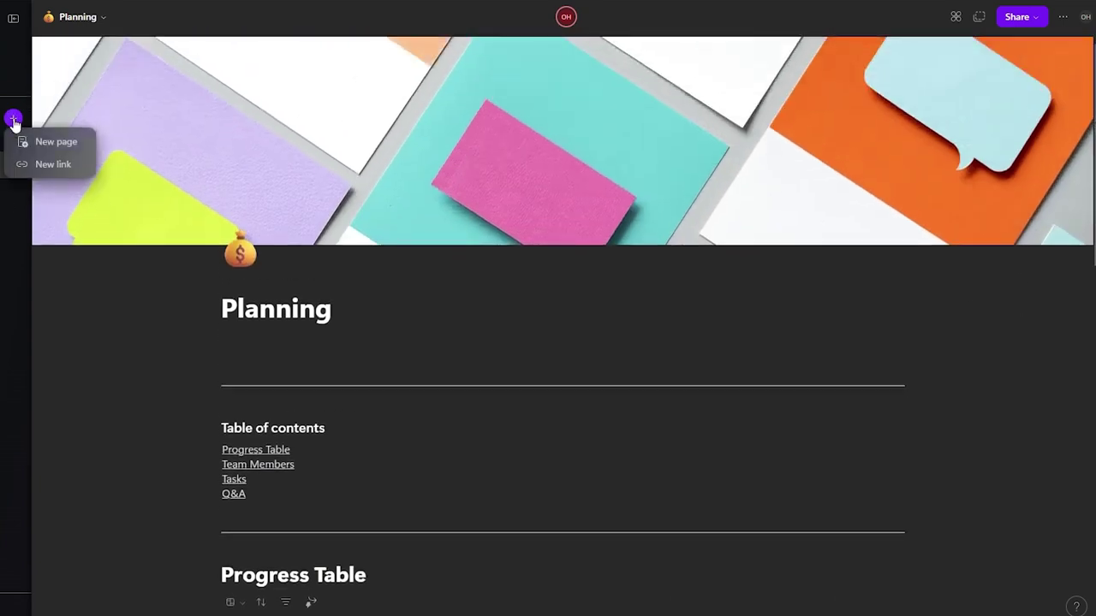
Step: Create a new Untitled page and open the Template Gallery, with Project Brief previewed
left_click(39, 141)
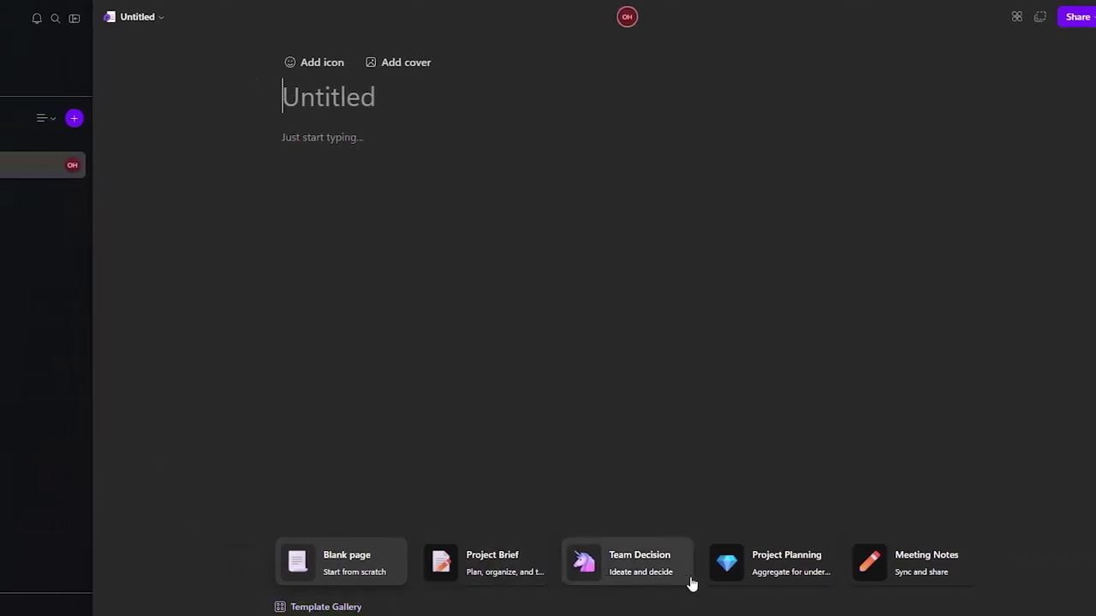
left_click(291, 608)
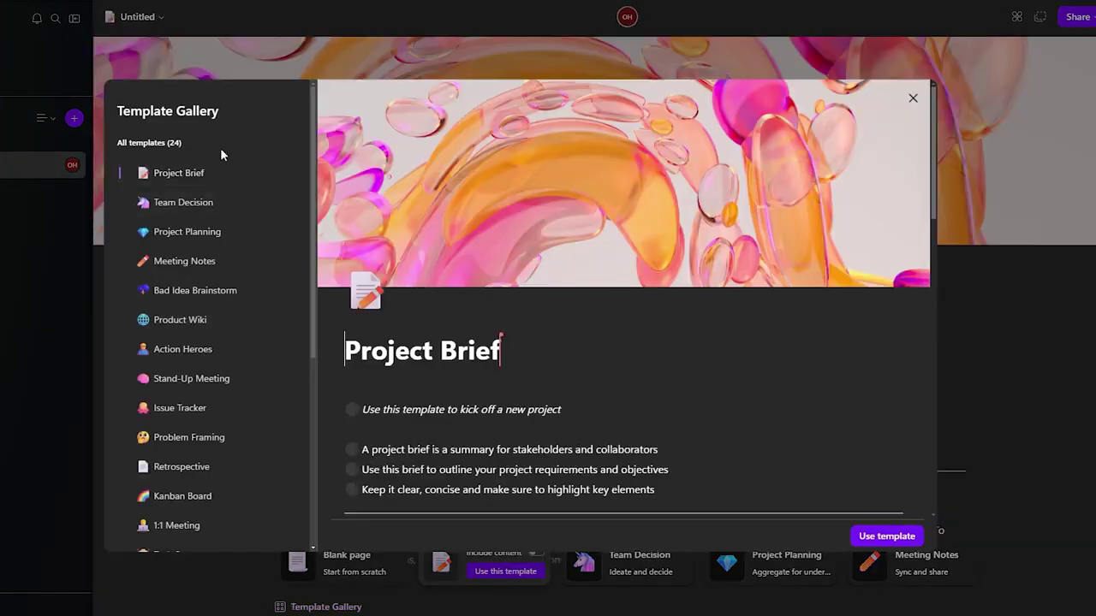
scroll(603, 302, "down", 10)
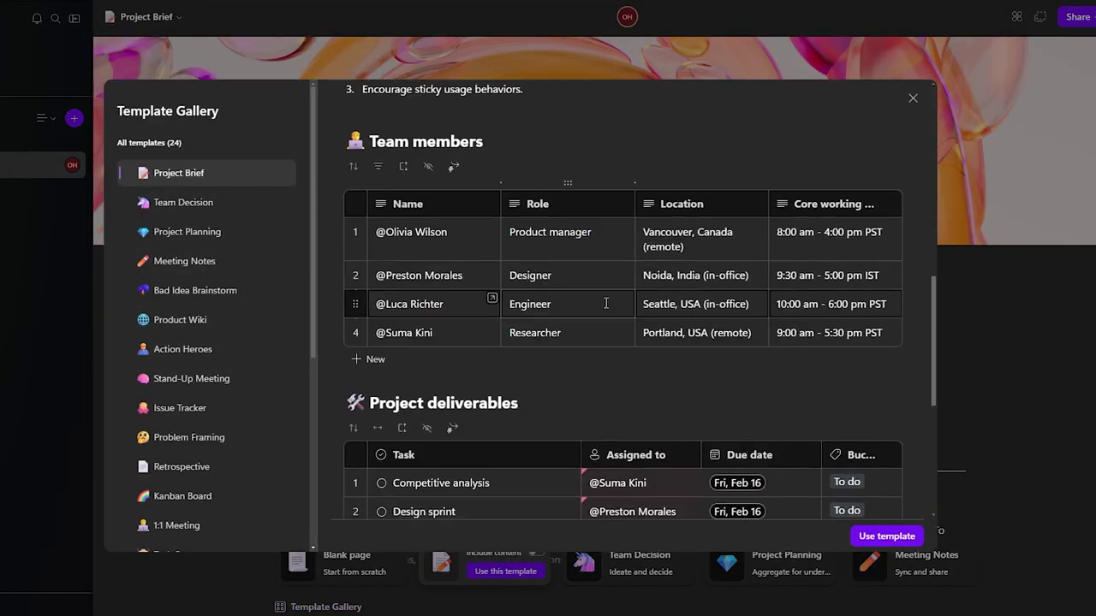
scroll(606, 302, "down", 2)
scroll(605, 302, "up", 10)
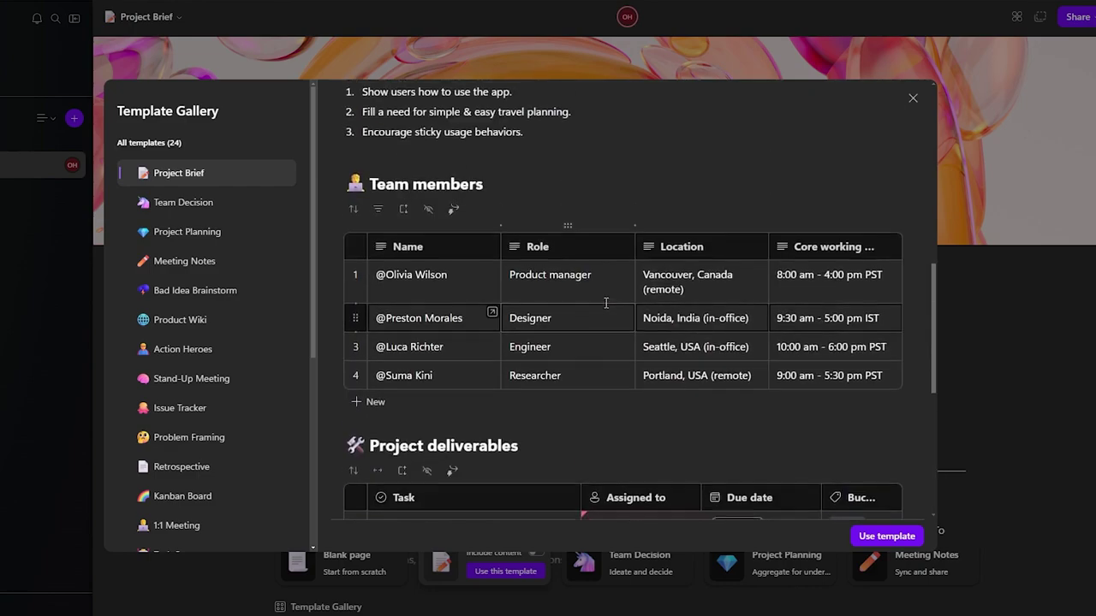
scroll(605, 301, "up", 3)
scroll(631, 333, "down", 6)
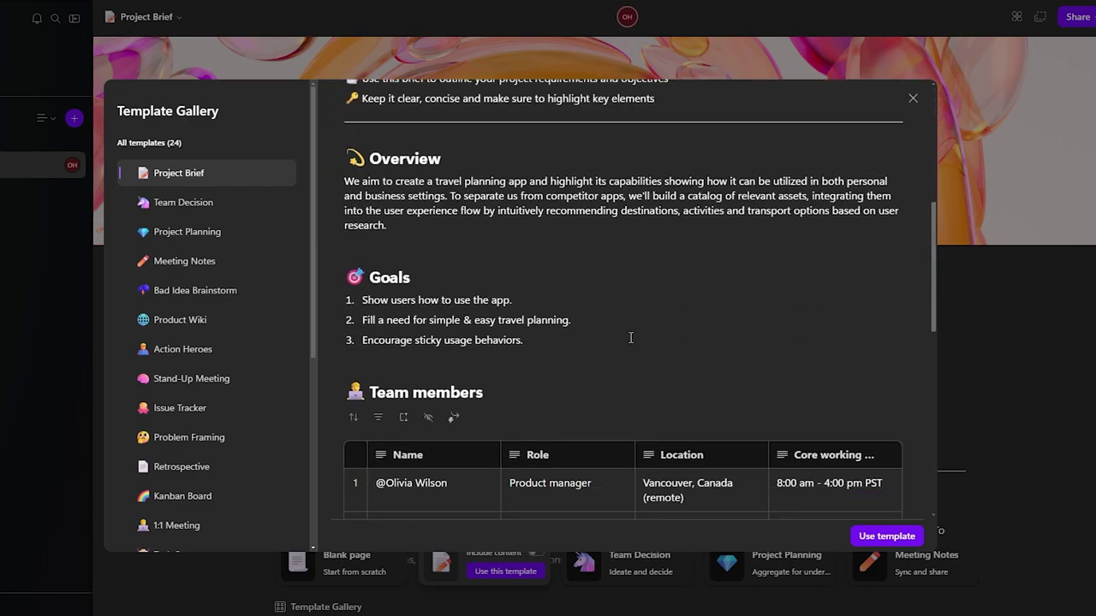
scroll(681, 291, "up", 3)
scroll(693, 291, "down", 1)
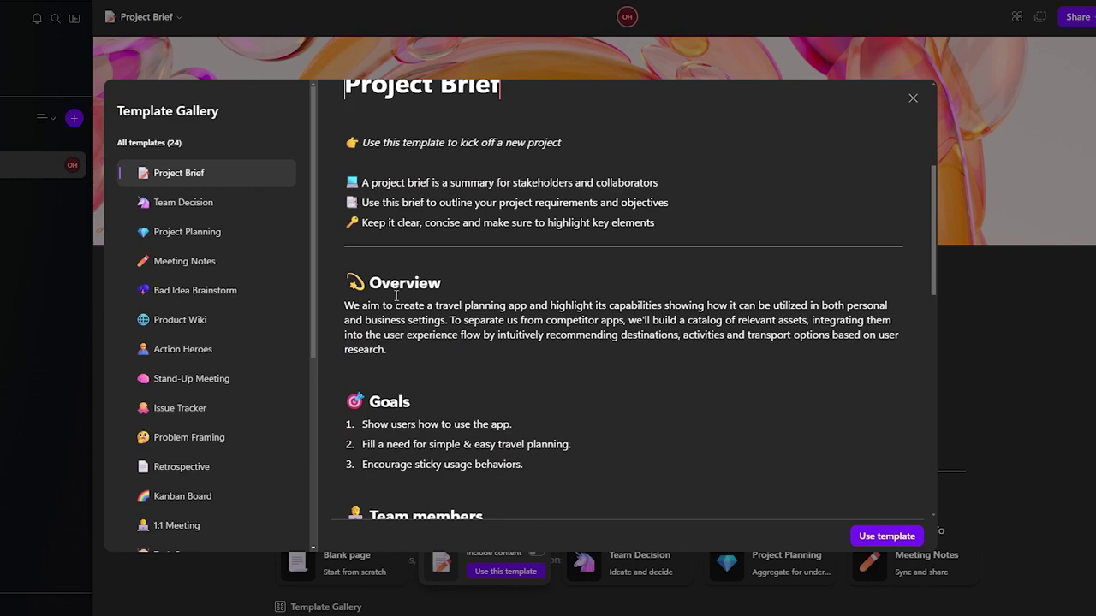
scroll(460, 220, "down", 8)
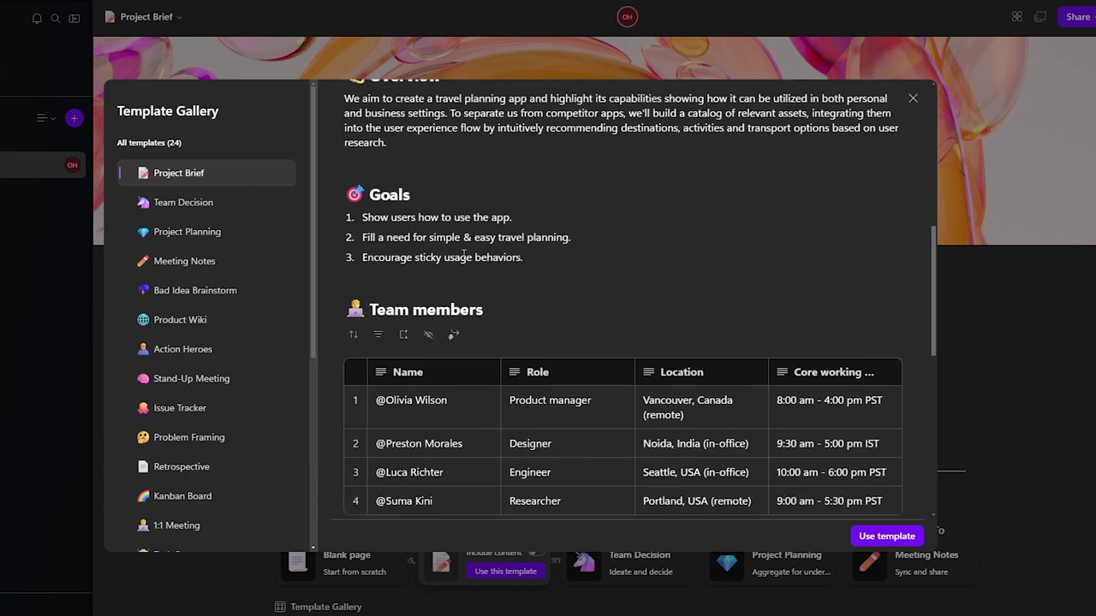
scroll(463, 258, "down", 5)
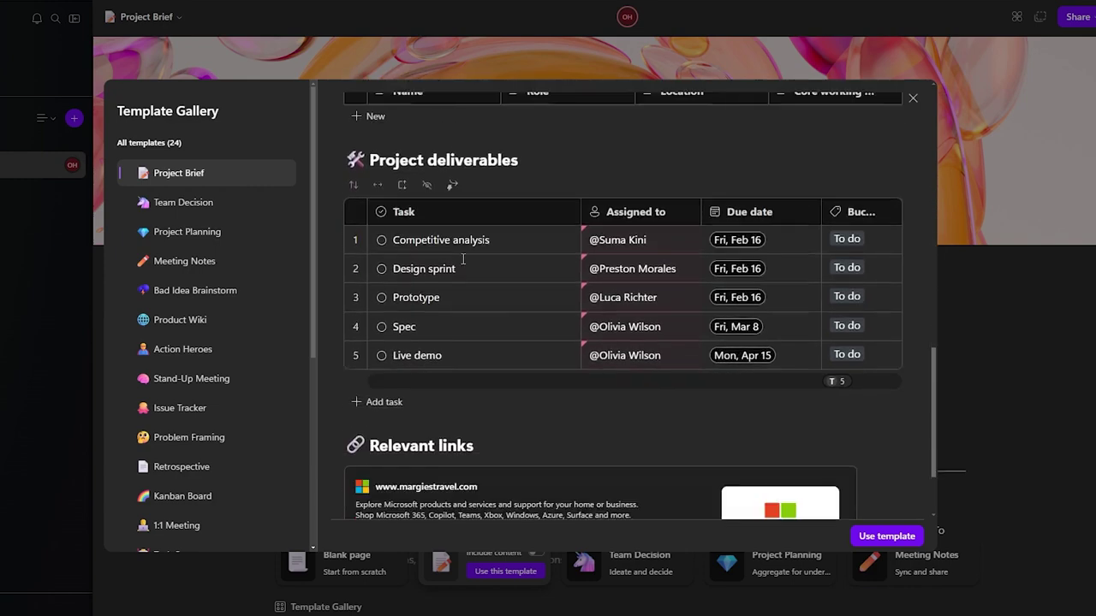
left_click(219, 212)
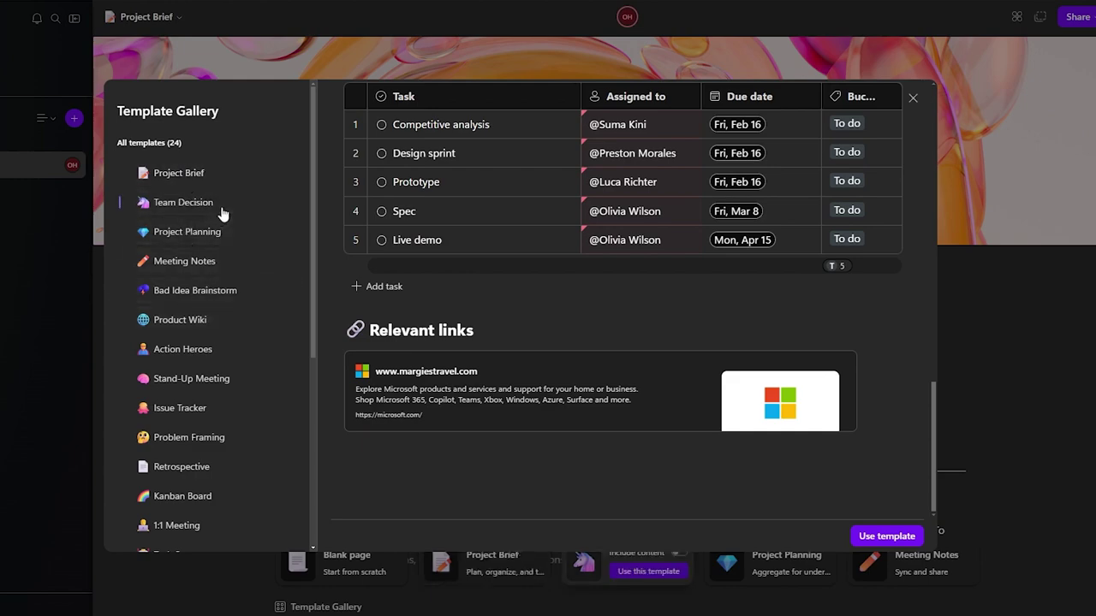
scroll(542, 272, "down", 4)
scroll(543, 272, "down", 5)
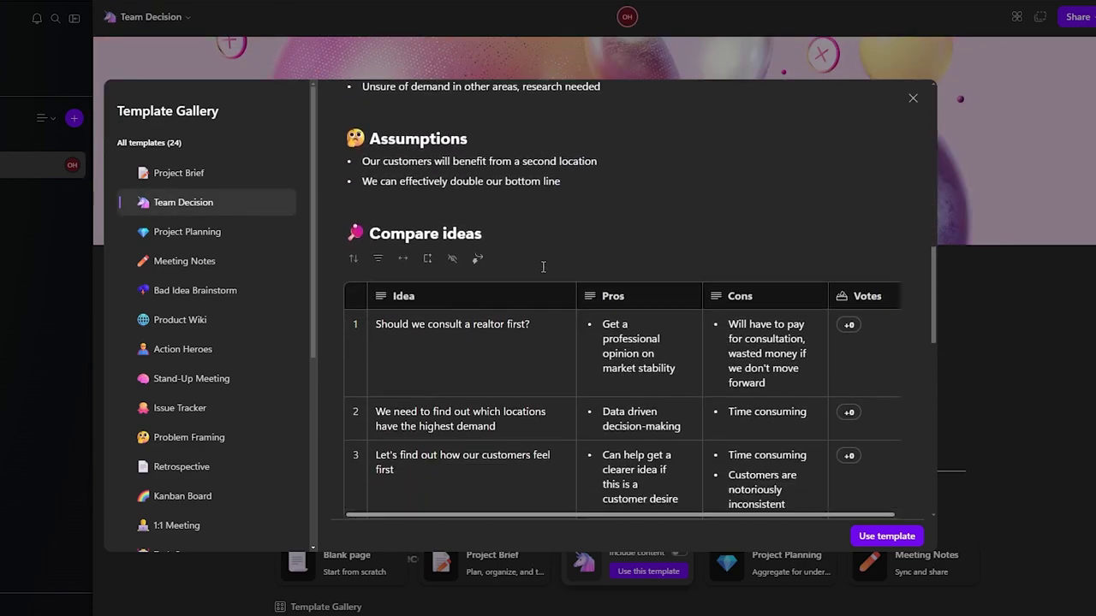
scroll(542, 272, "down", 5)
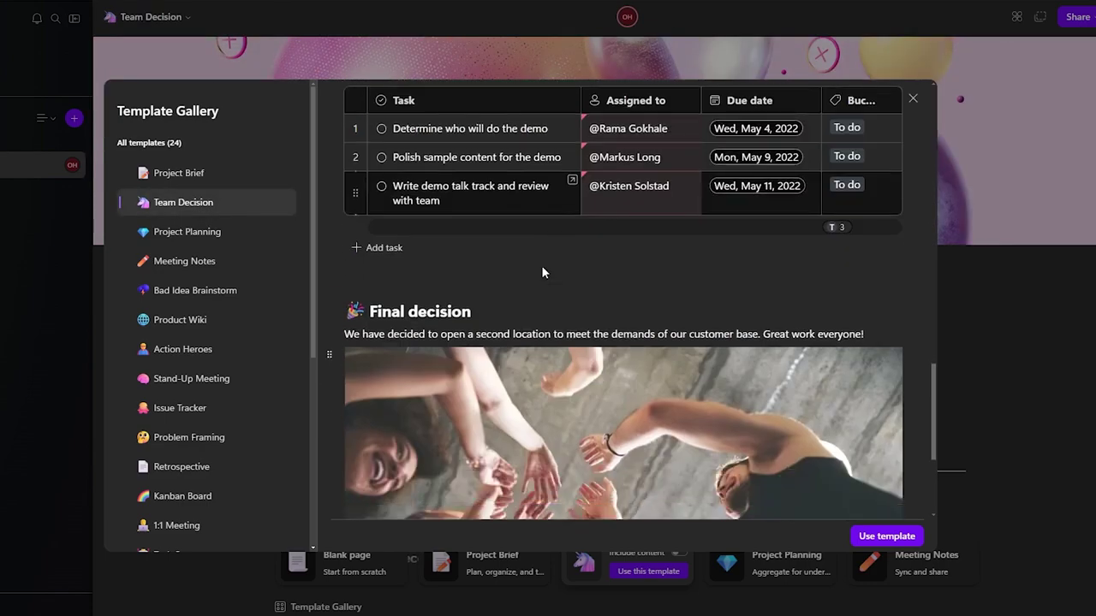
left_click(199, 322)
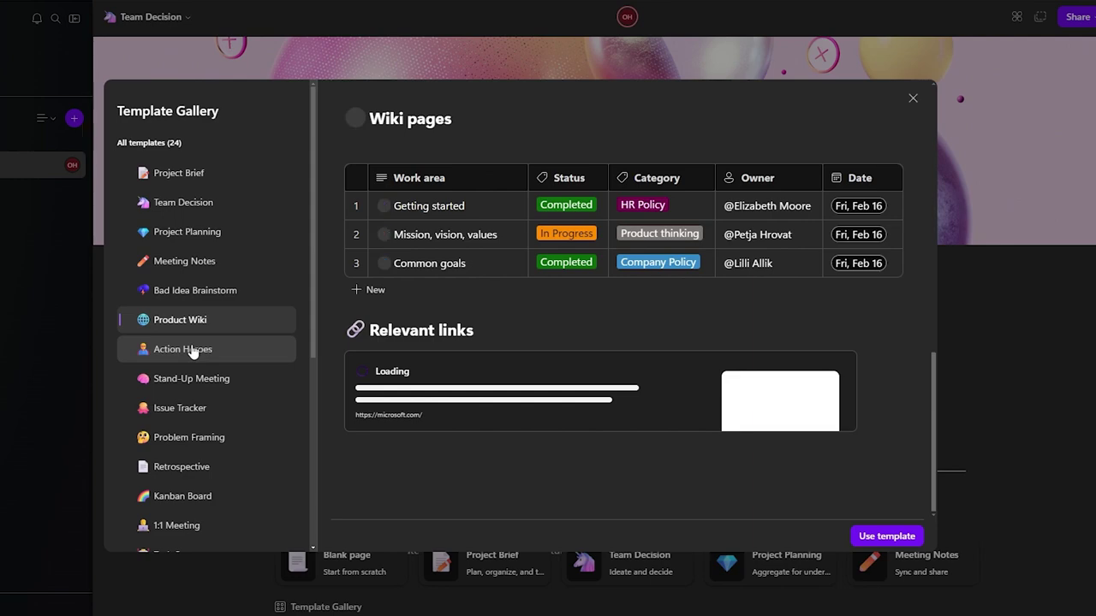
left_click(193, 352)
scroll(559, 317, "up", 5)
scroll(558, 315, "up", 5)
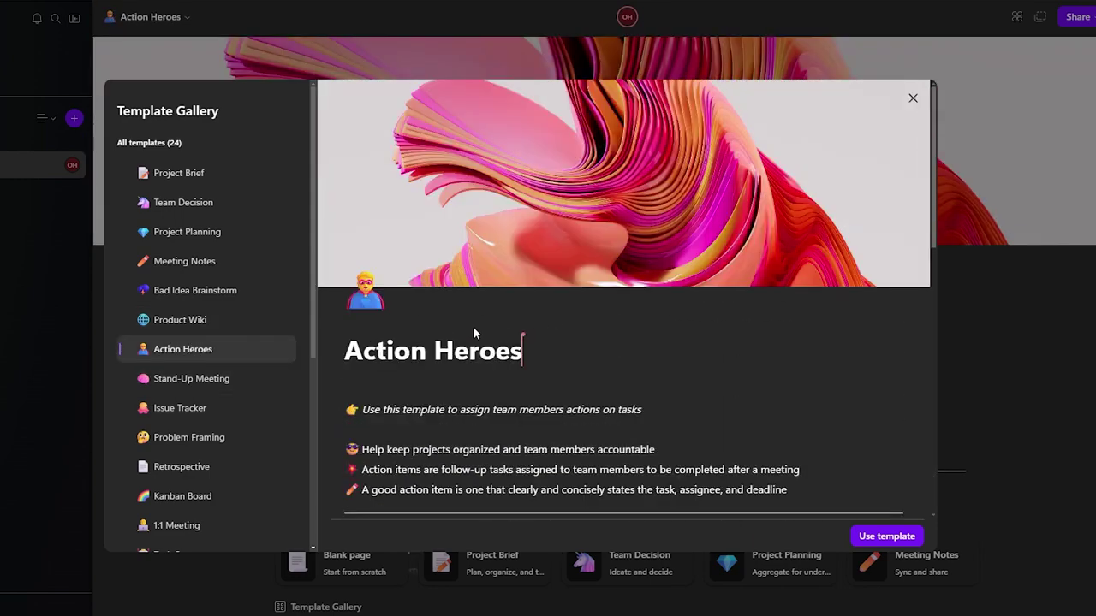
scroll(531, 321, "down", 3)
scroll(570, 319, "down", 6)
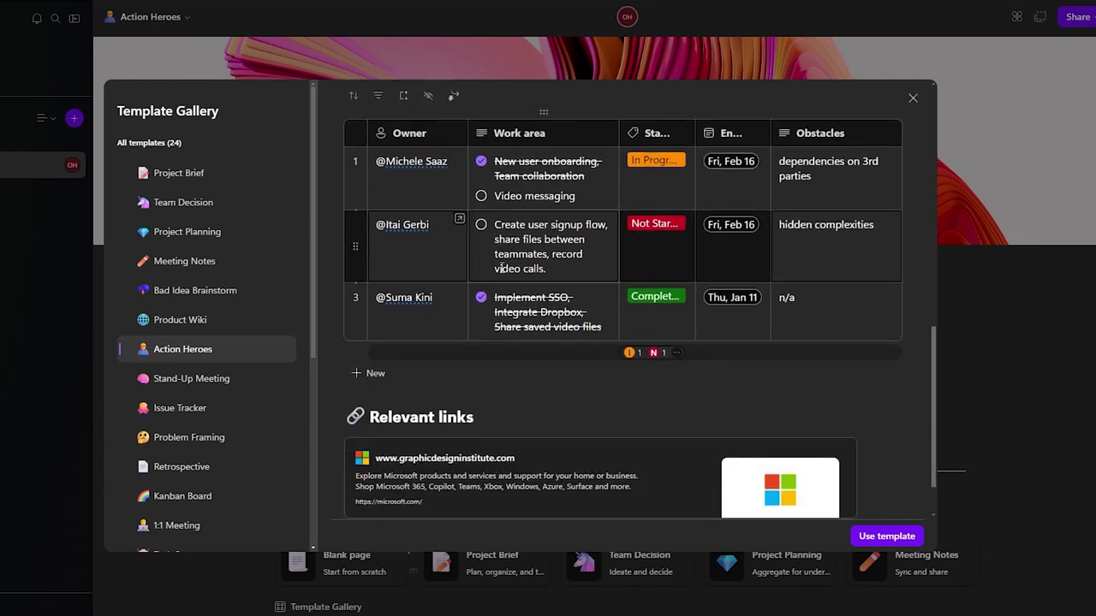
scroll(190, 306, "down", 3)
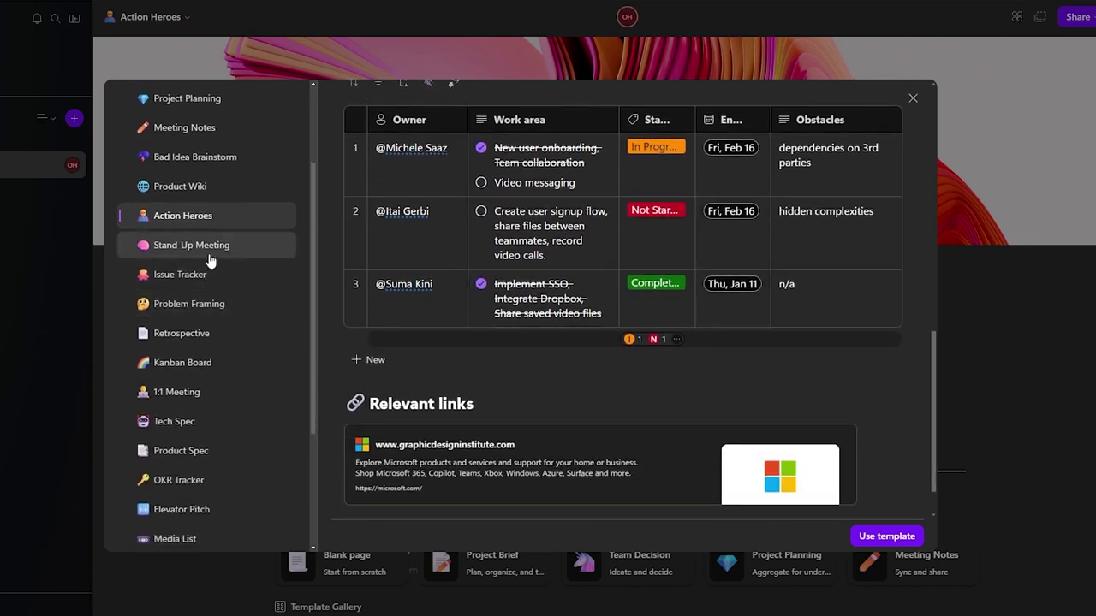
scroll(249, 450, "down", 4)
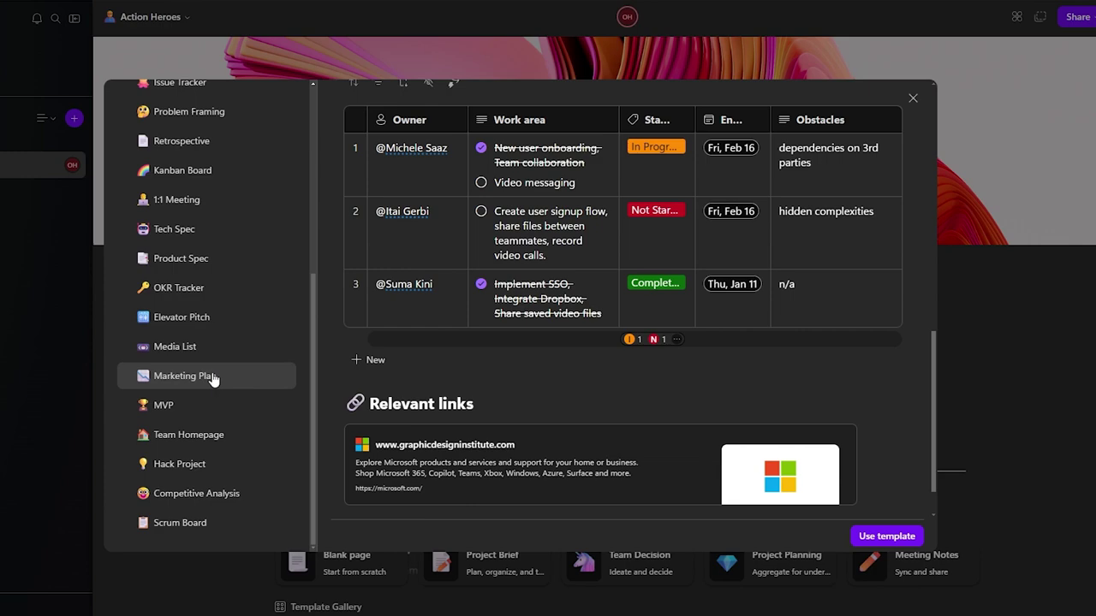
scroll(214, 379, "up", 7)
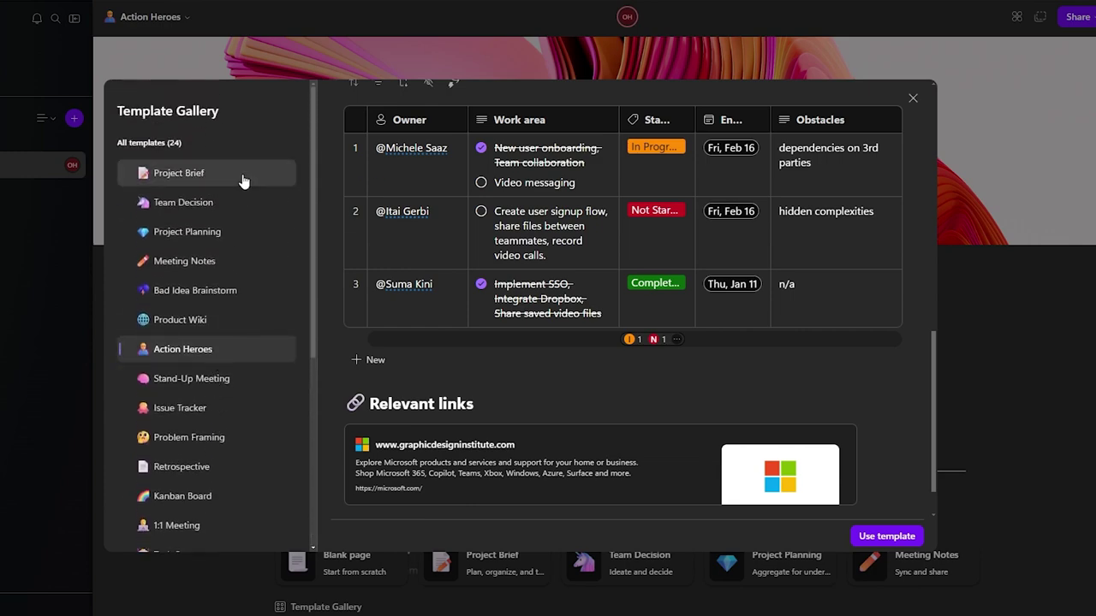
left_click(241, 181)
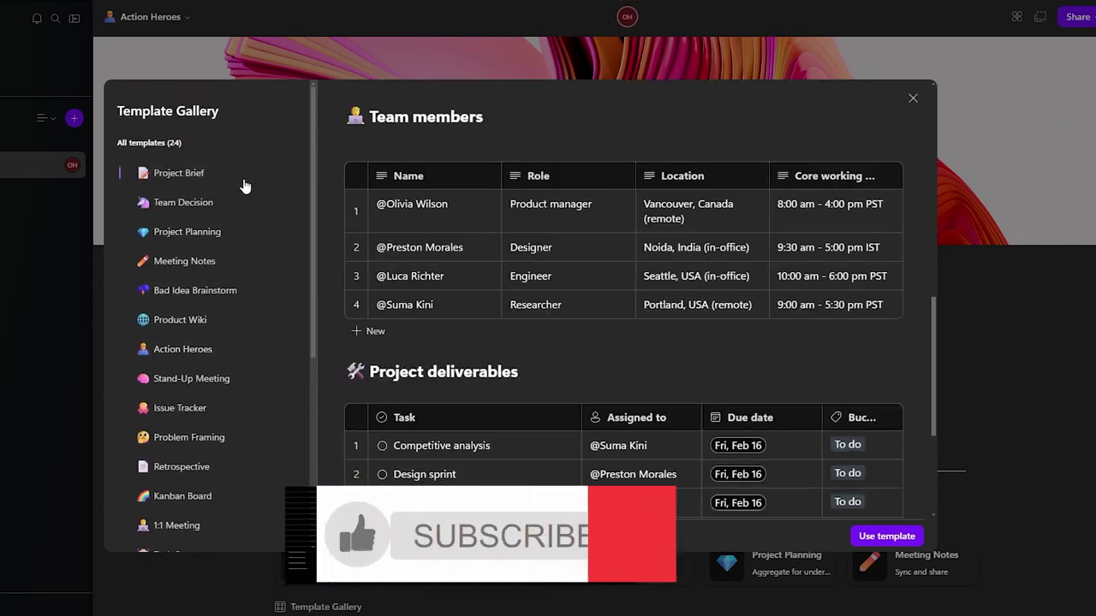
scroll(818, 373, "down", 3)
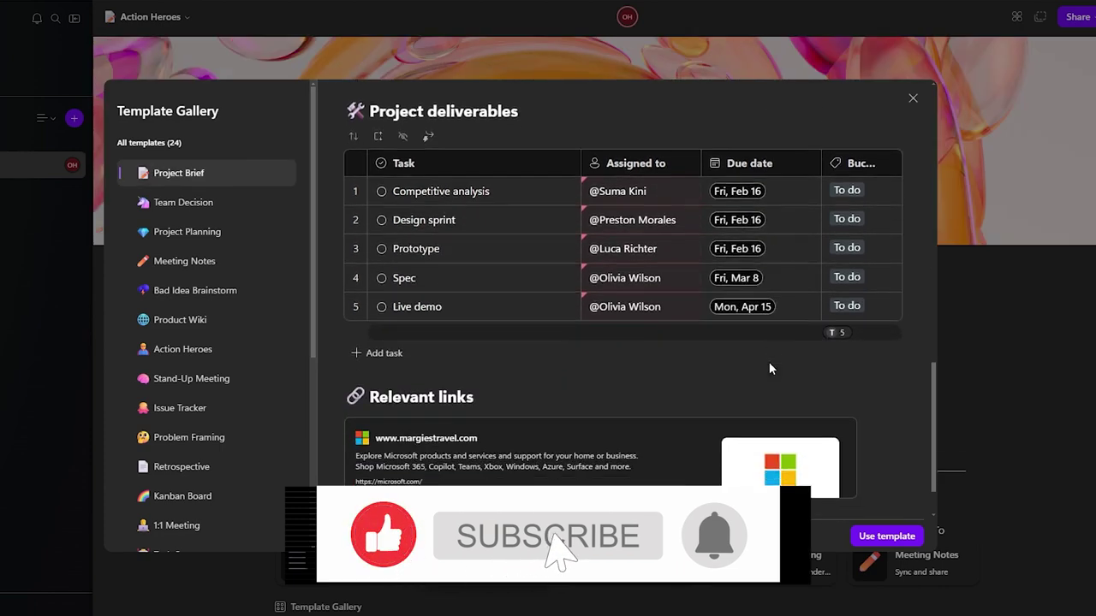
scroll(506, 257, "down", 1)
scroll(539, 428, "up", 10)
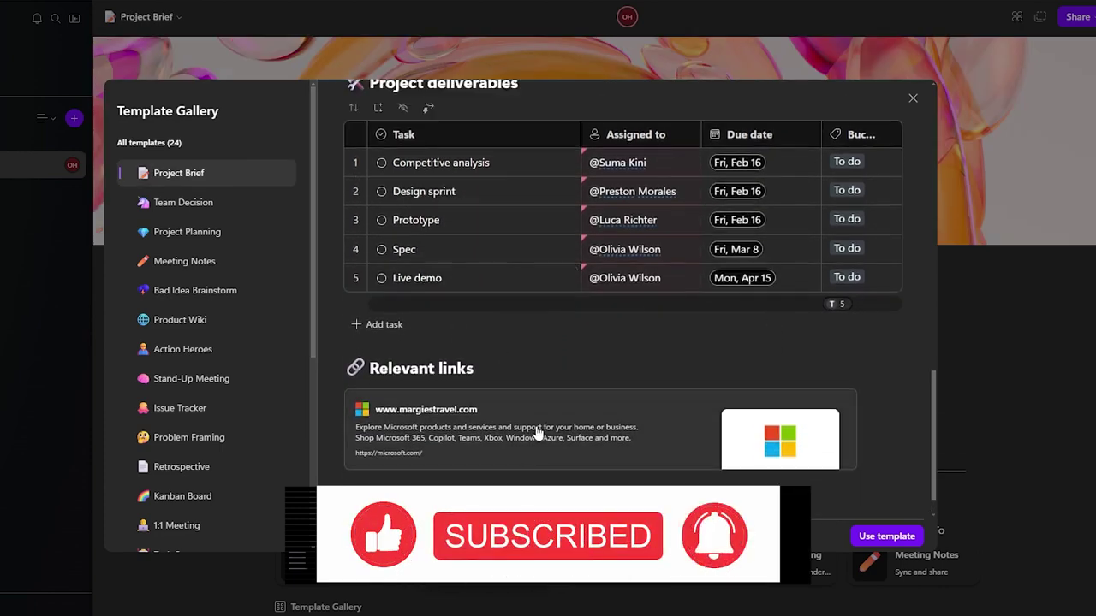
left_click(863, 536)
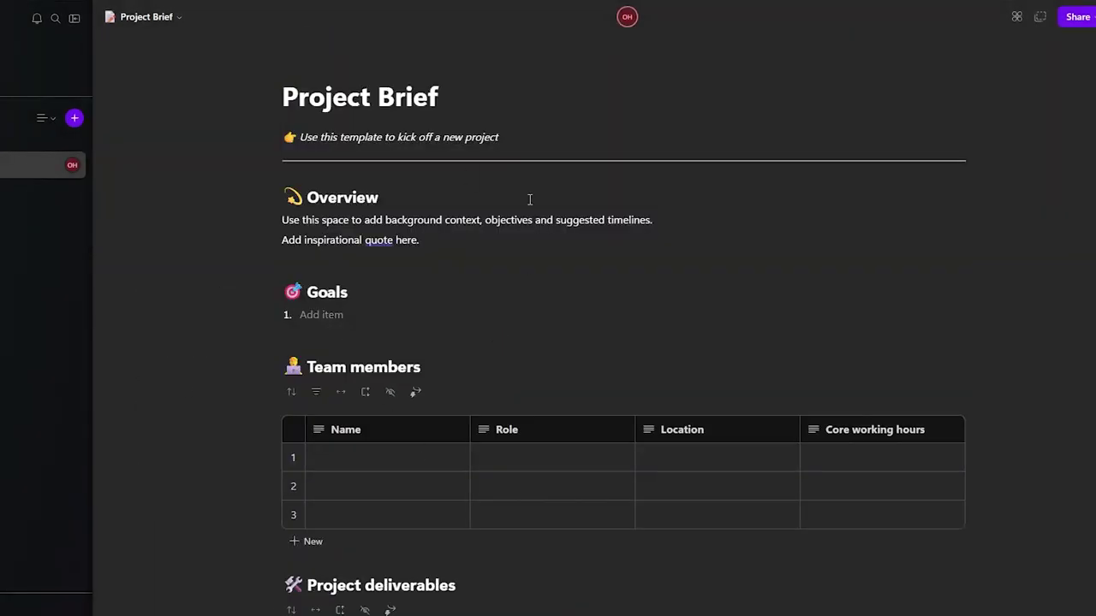
scroll(492, 359, "down", 3)
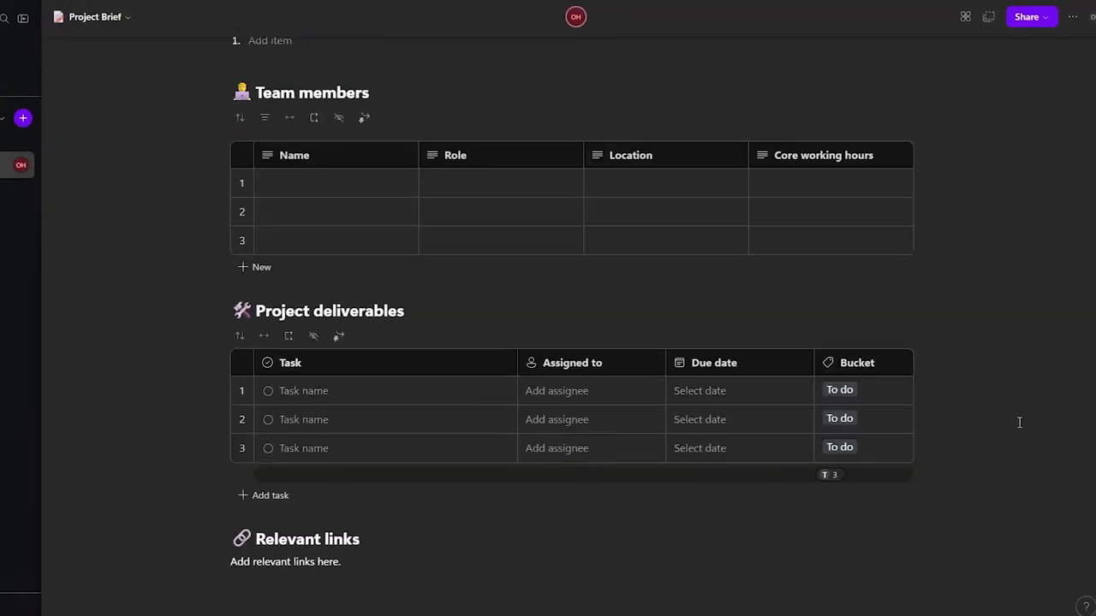
scroll(1019, 422, "up", 5)
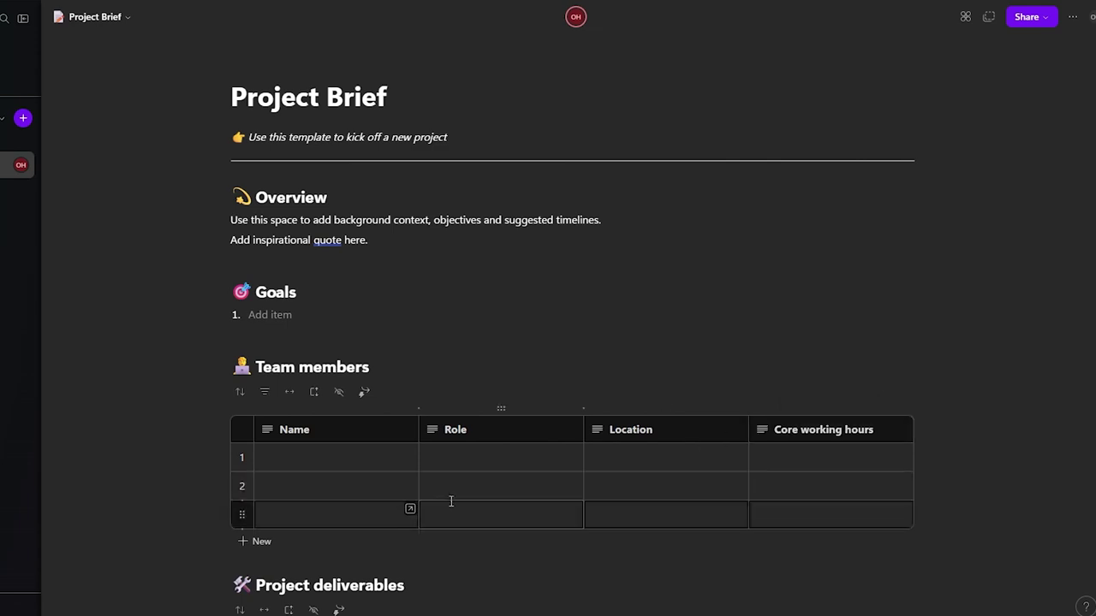
scroll(349, 468, "down", 2)
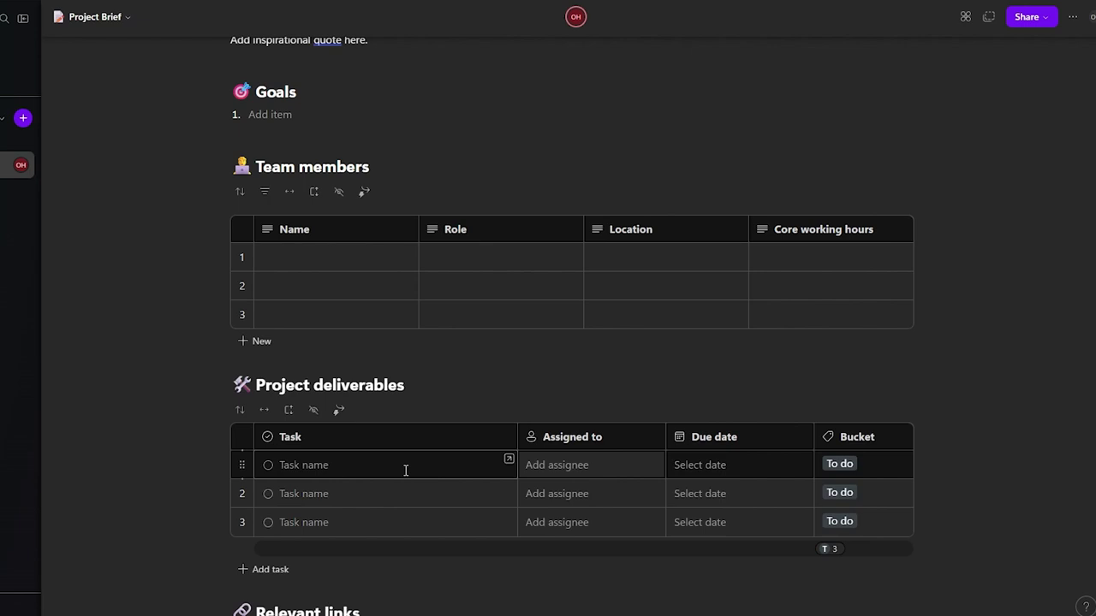
left_click(596, 467)
scroll(959, 416, "down", 2)
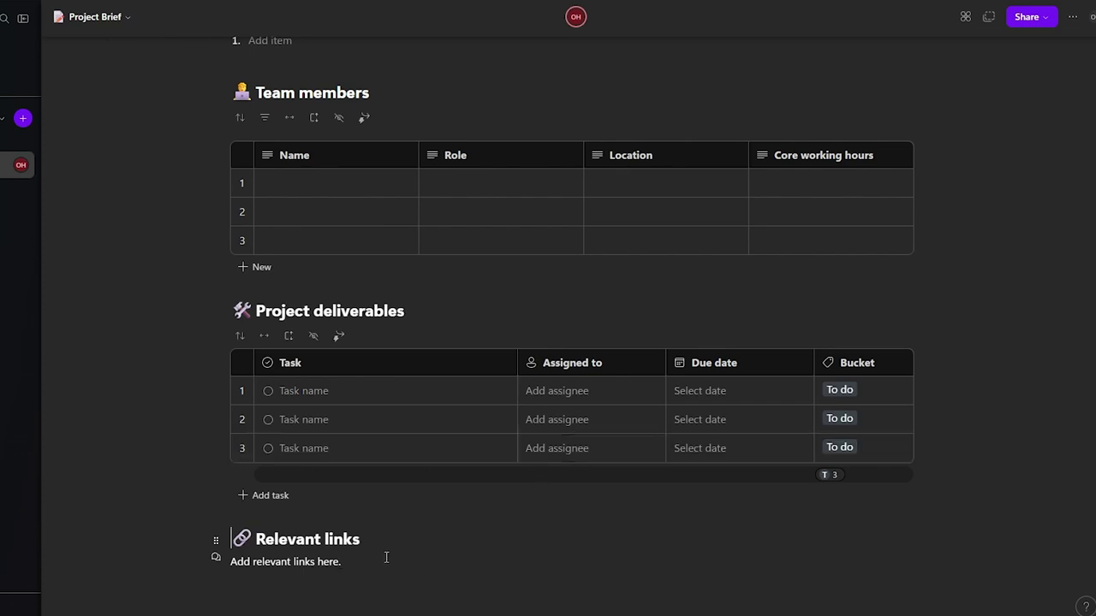
scroll(396, 557, "up", 4)
left_click(185, 339)
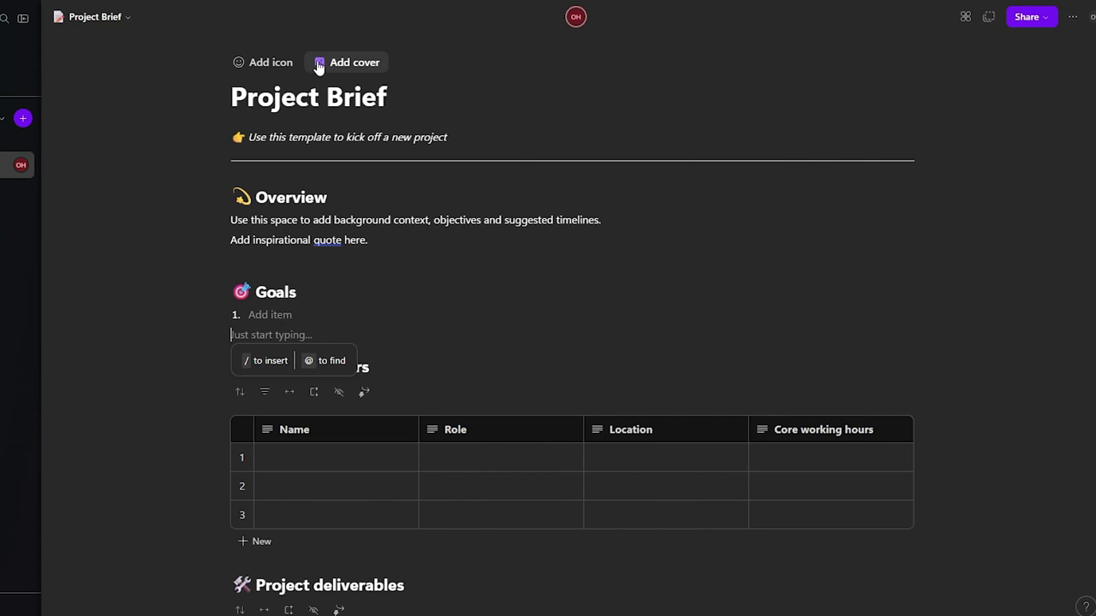
left_click(222, 138)
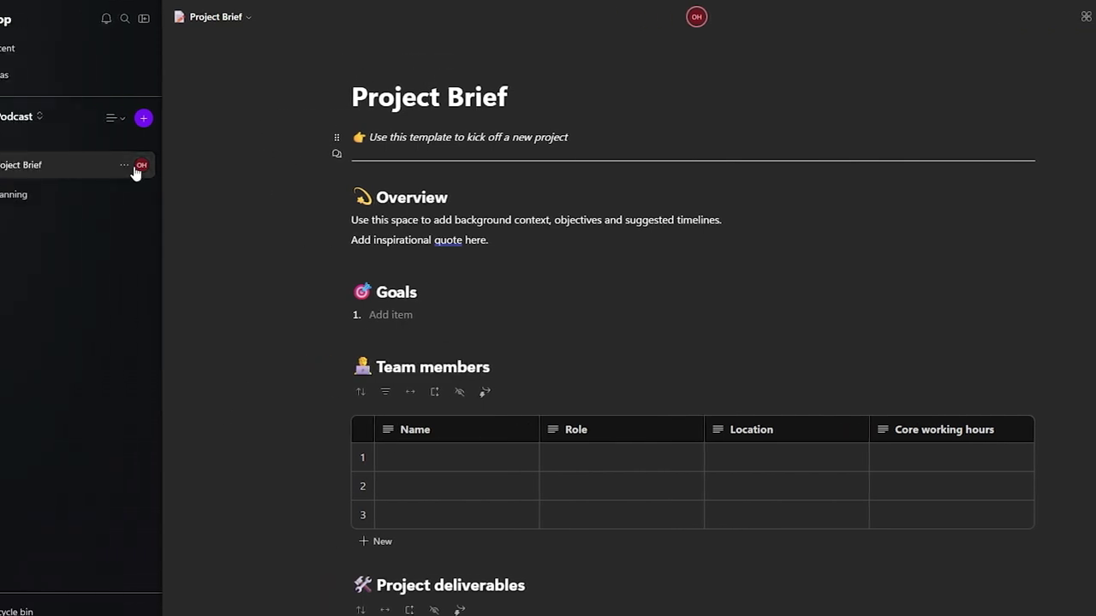
Step: Delete the Project Brief page from the sidebar and view the workspace's Recycle bin
left_click(5, 164)
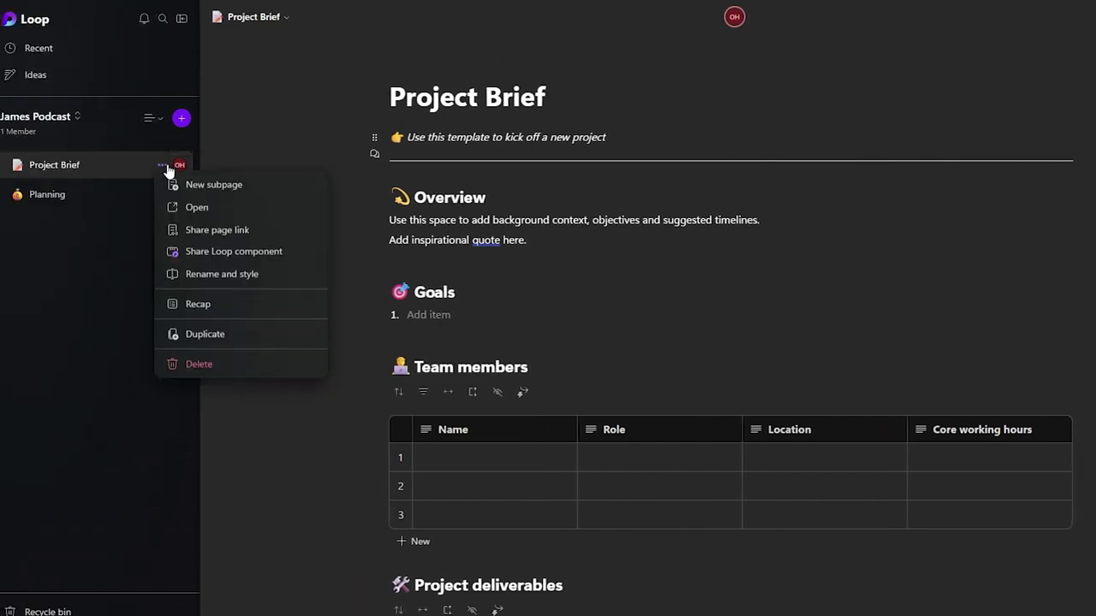
left_click(237, 364)
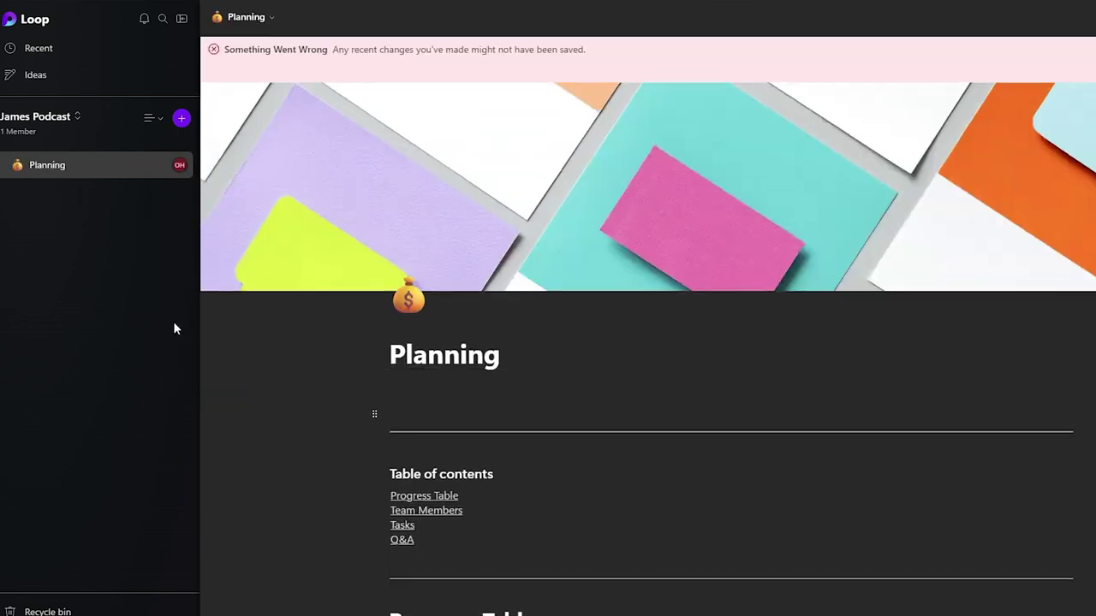
left_click(47, 611)
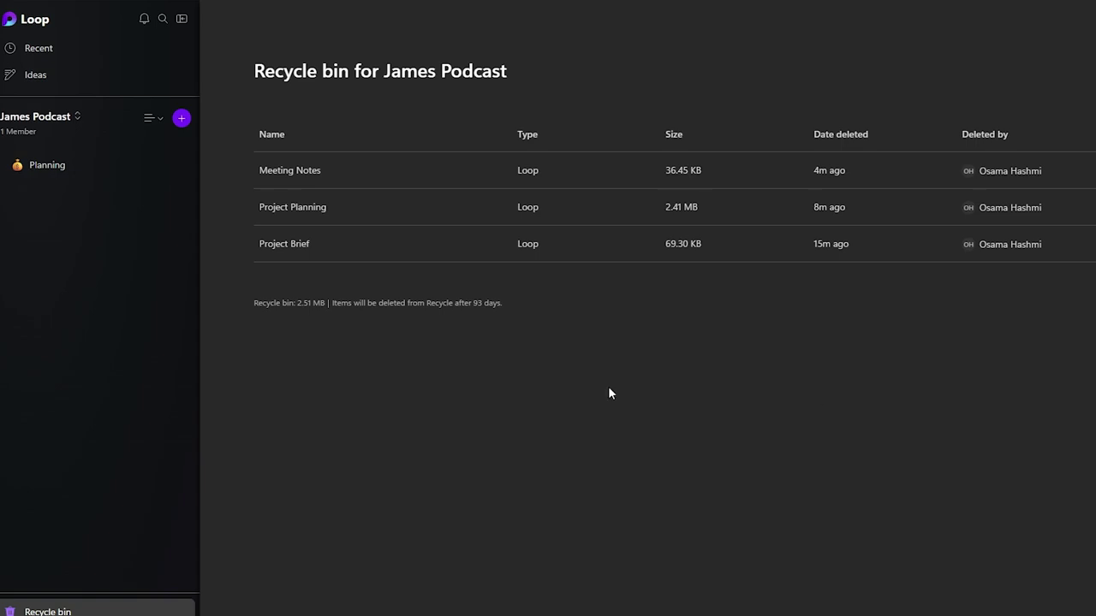
Step: Create a new idea component under Ideas, then return home and reopen the James Podcast workspace
left_click(29, 74)
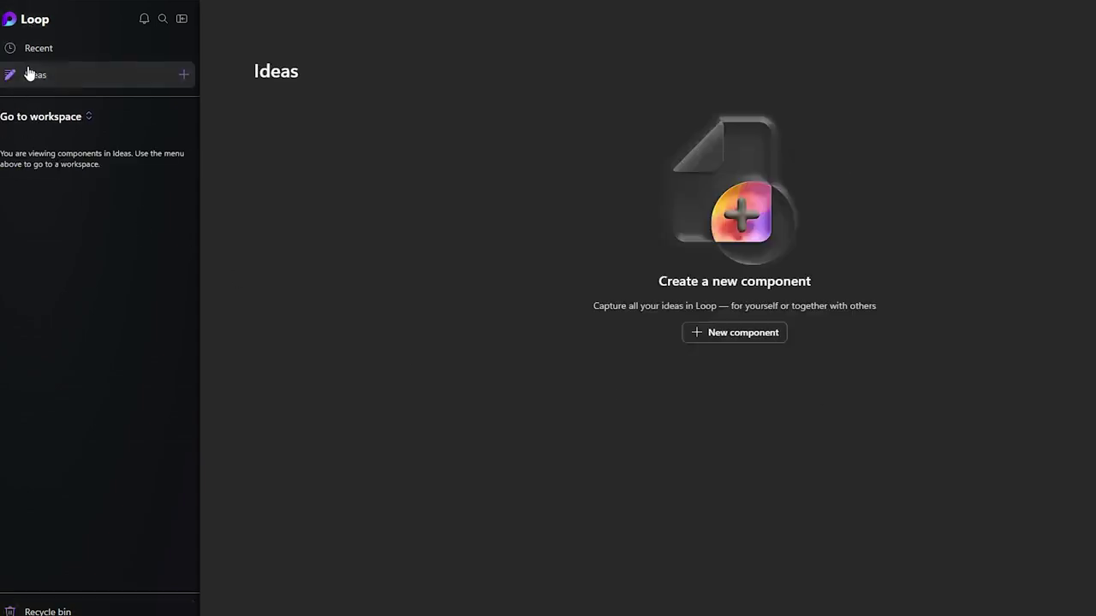
left_click(737, 339)
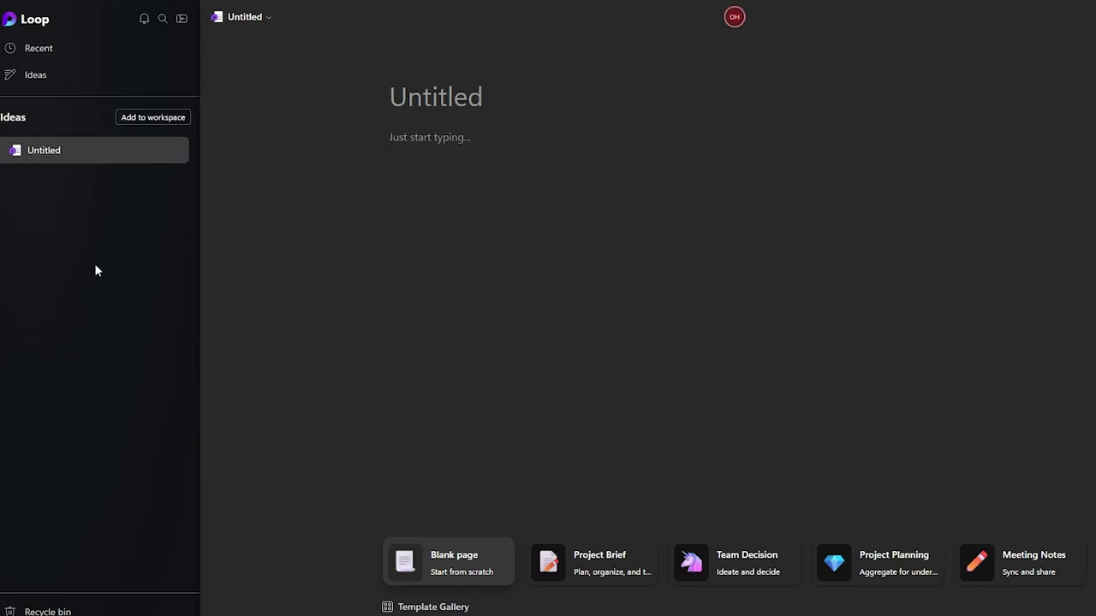
left_click(36, 20)
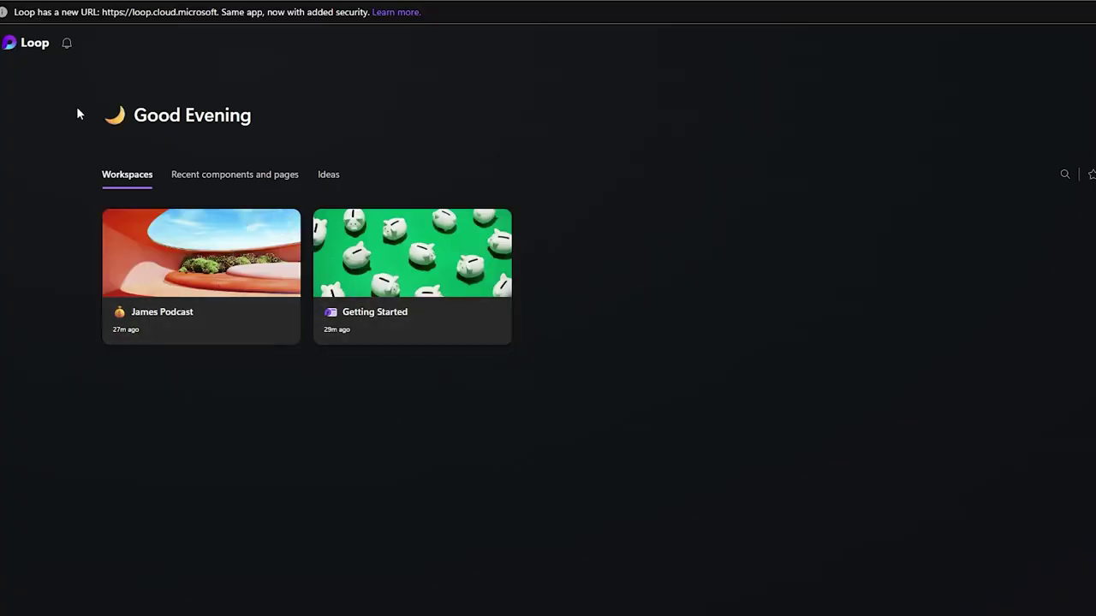
left_click(193, 311)
Step: Add a new Untitled page to the podcast workspace
scroll(790, 293, "down", 3)
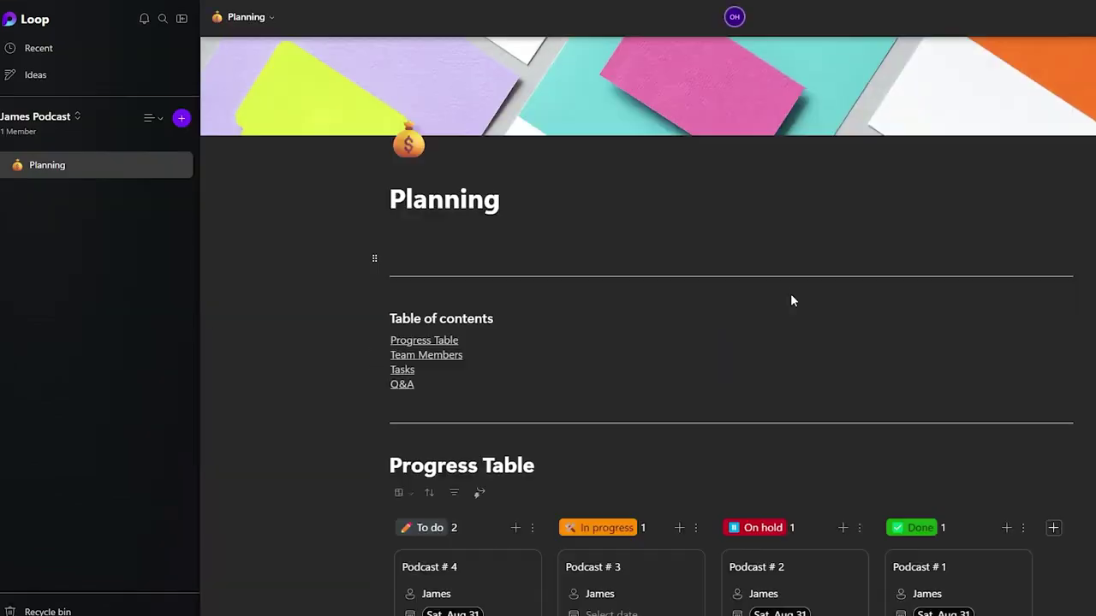
scroll(792, 294, "up", 3)
scroll(791, 295, "down", 10)
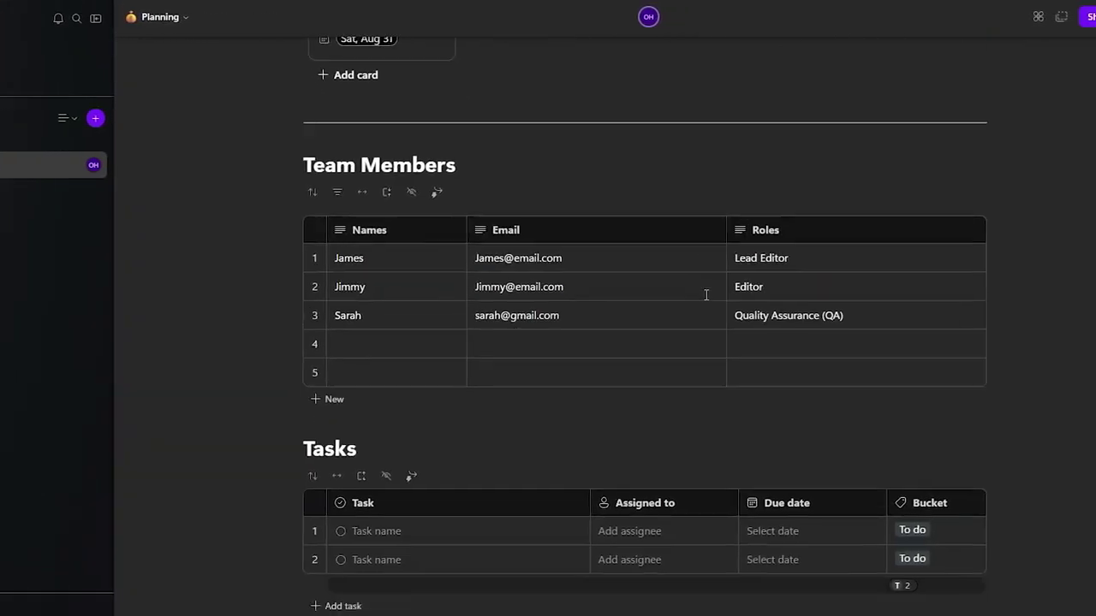
left_click(57, 120)
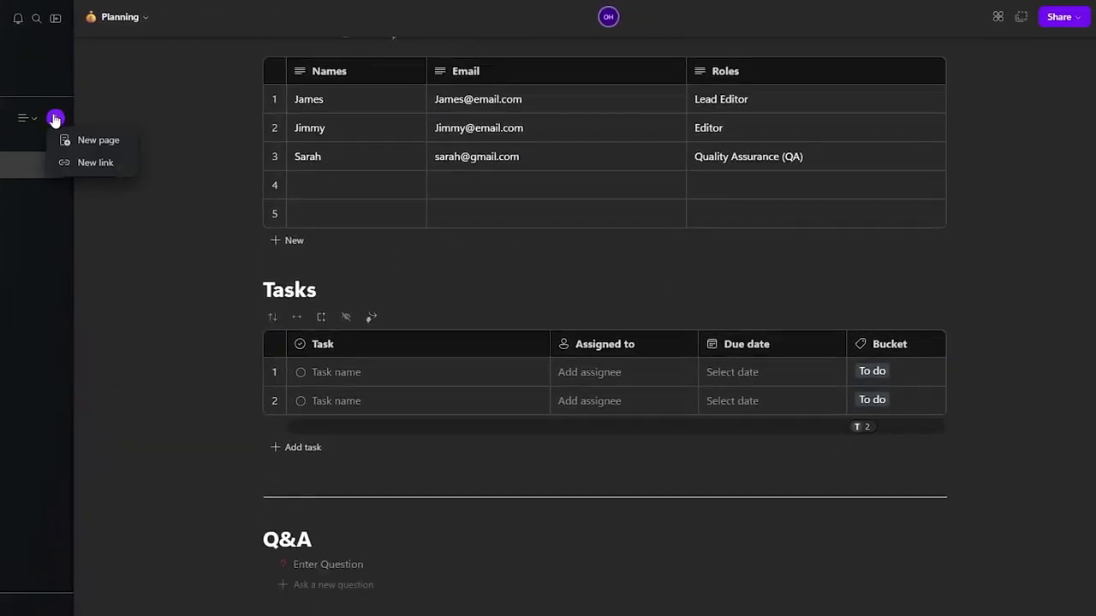
left_click(96, 142)
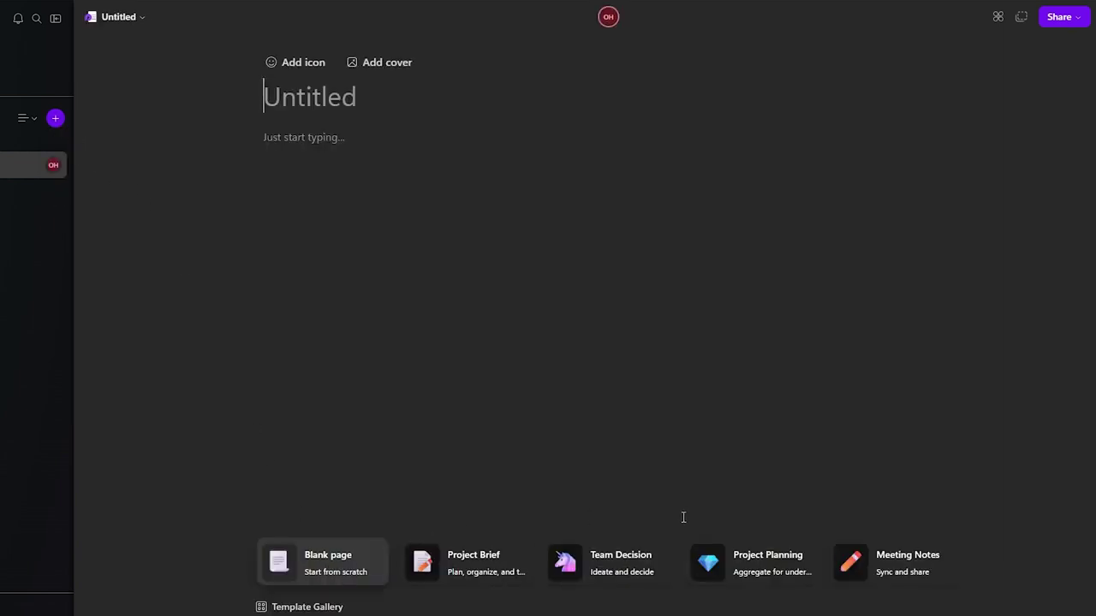
Step: Insert a Trello board through the / menu and dismiss the feature-not-available notice
left_click(333, 161)
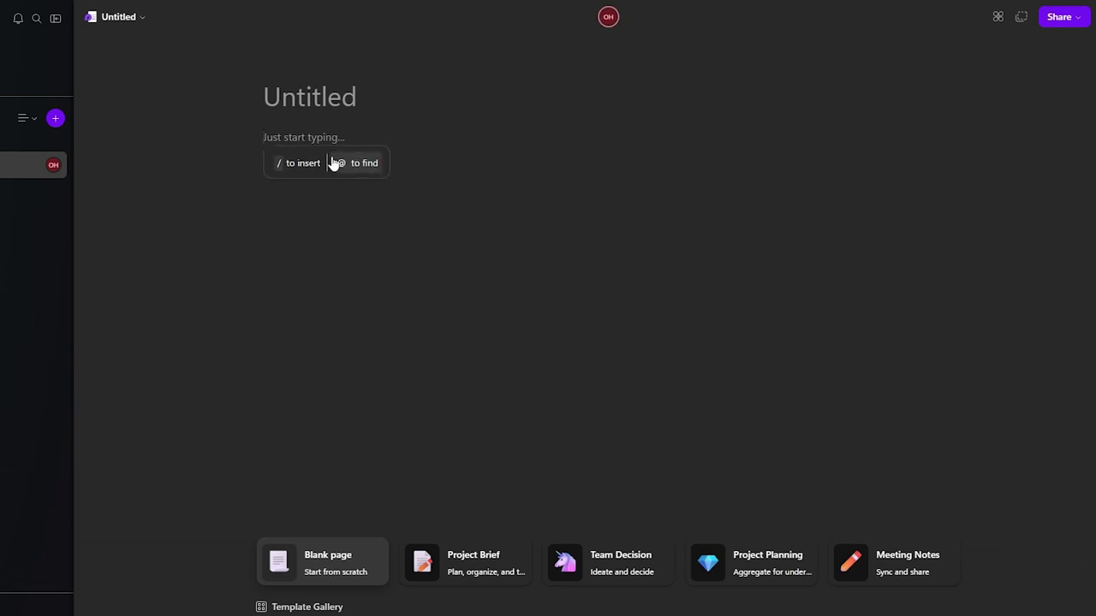
type("/")
scroll(343, 259, "down", 5)
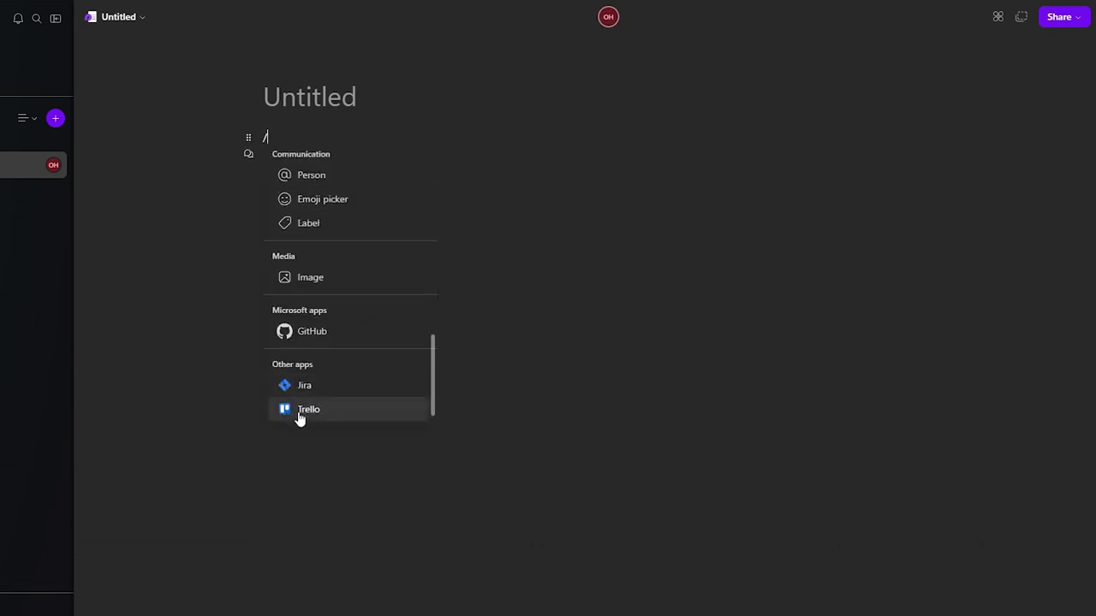
key("BackSpace")
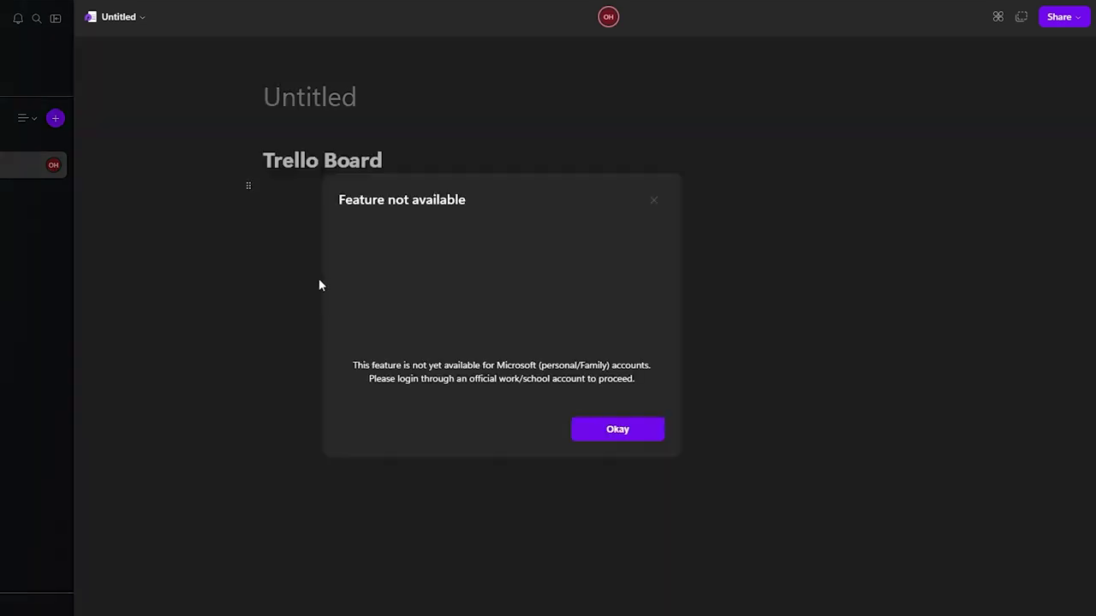
left_click_drag(352, 195, 463, 188)
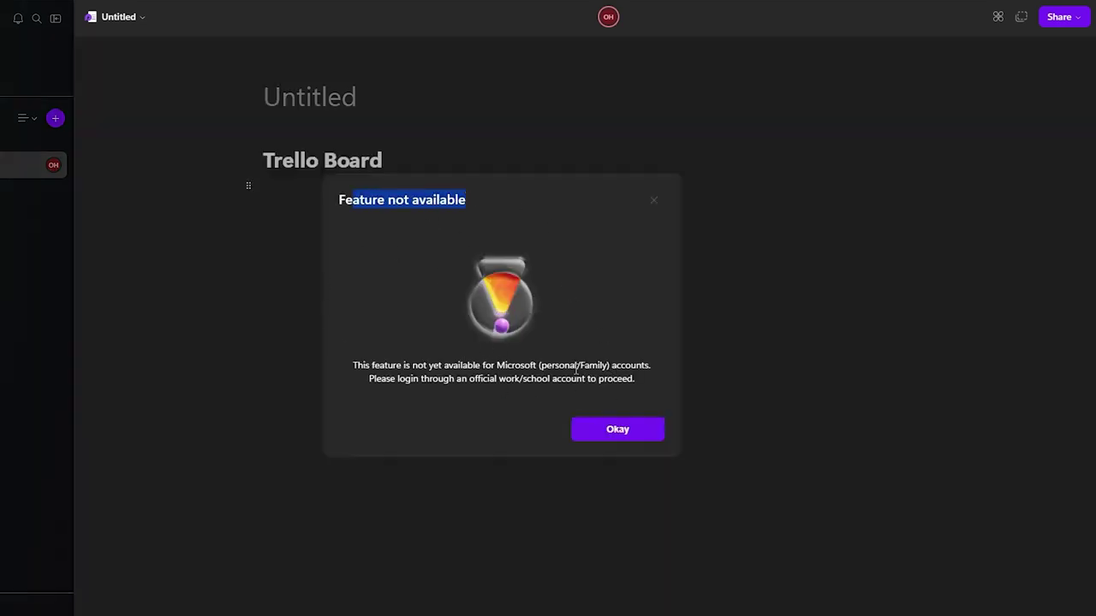
left_click(621, 438)
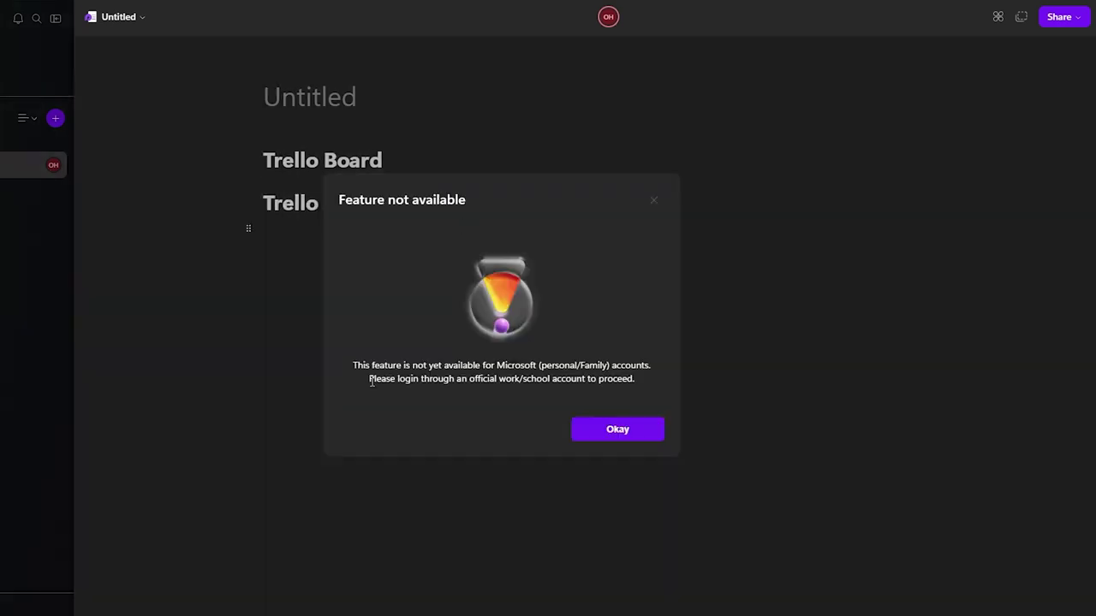
left_click_drag(408, 380, 610, 377)
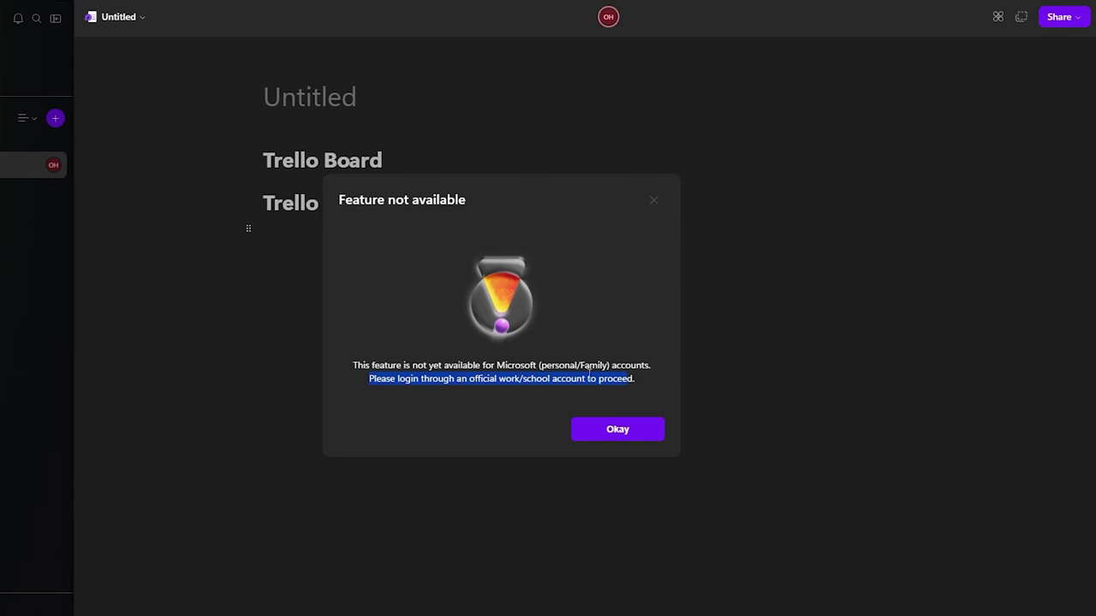
left_click_drag(369, 380, 603, 393)
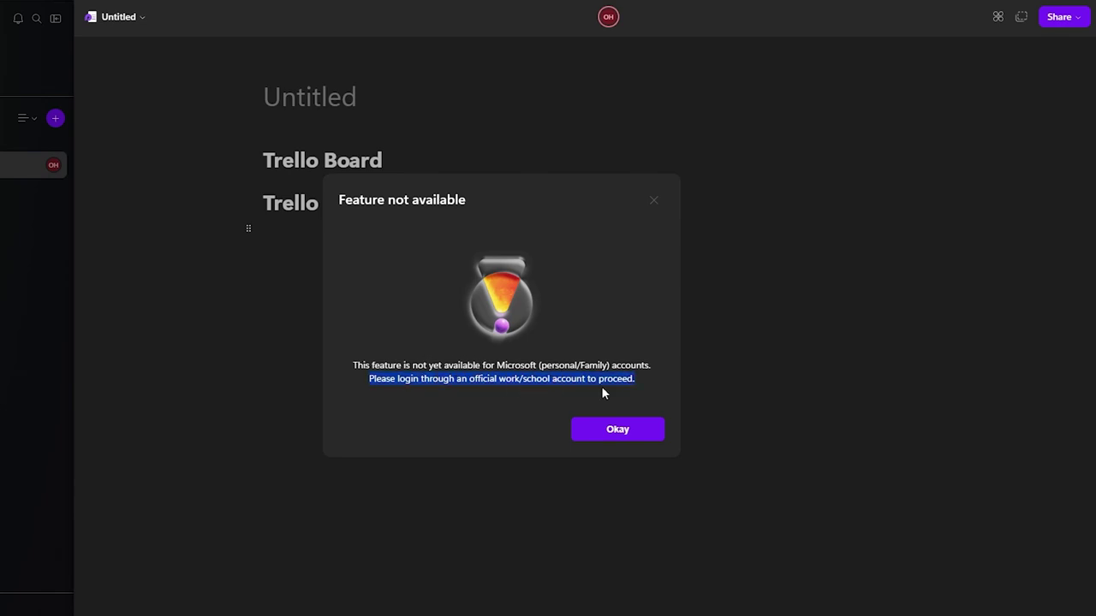
left_click(594, 438)
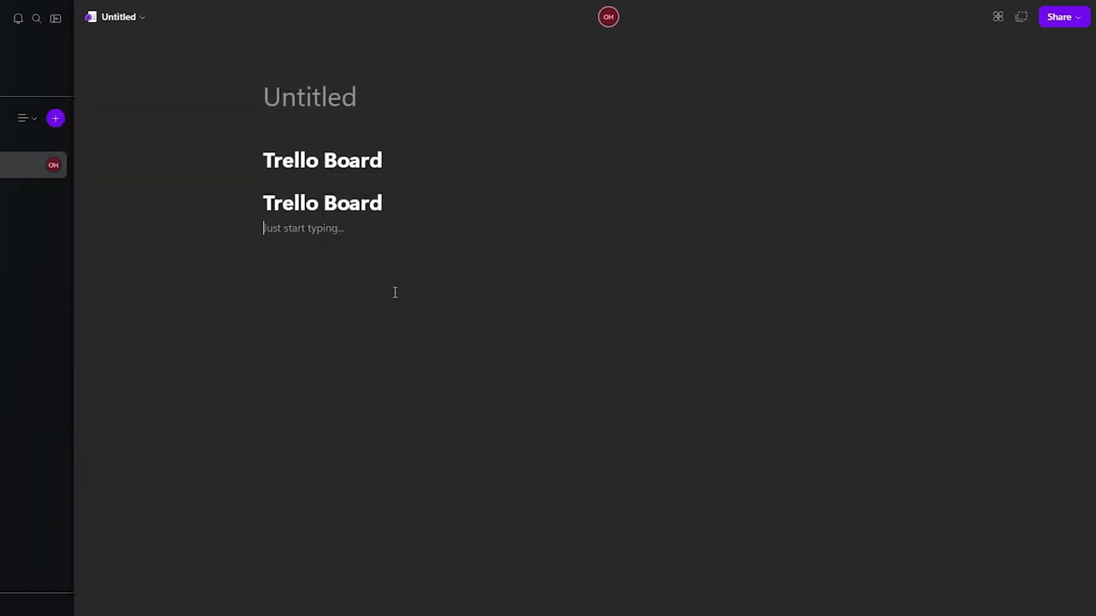
Step: Try inserting Jira issues, dismiss the notice, then erase the Trello Board and Jira Issues headings
type("/")
scroll(375, 353, "down", 5)
scroll(374, 353, "down", 5)
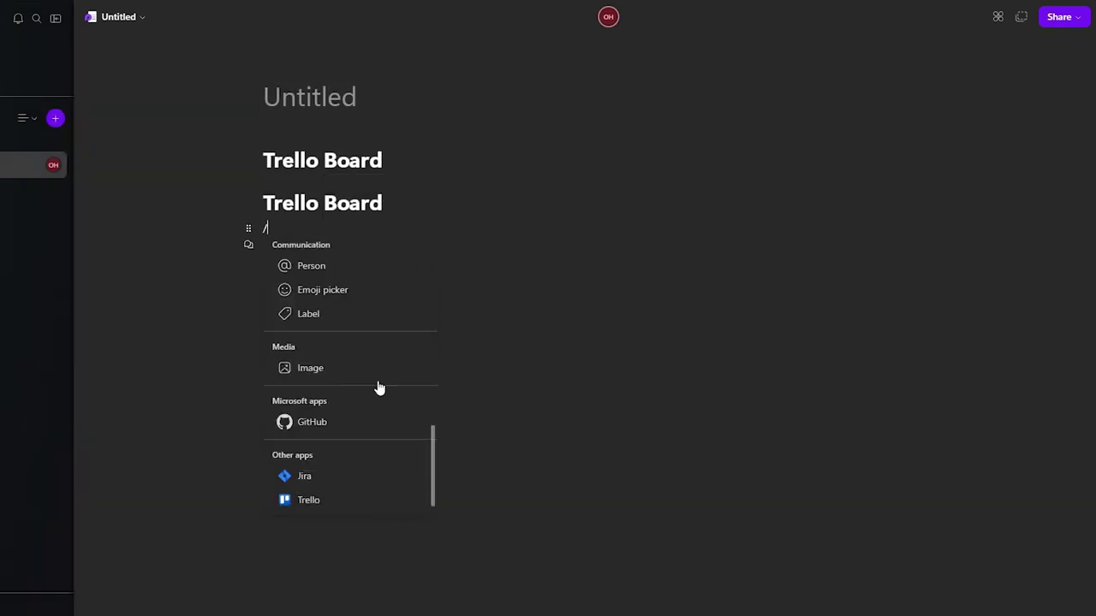
left_click(386, 484)
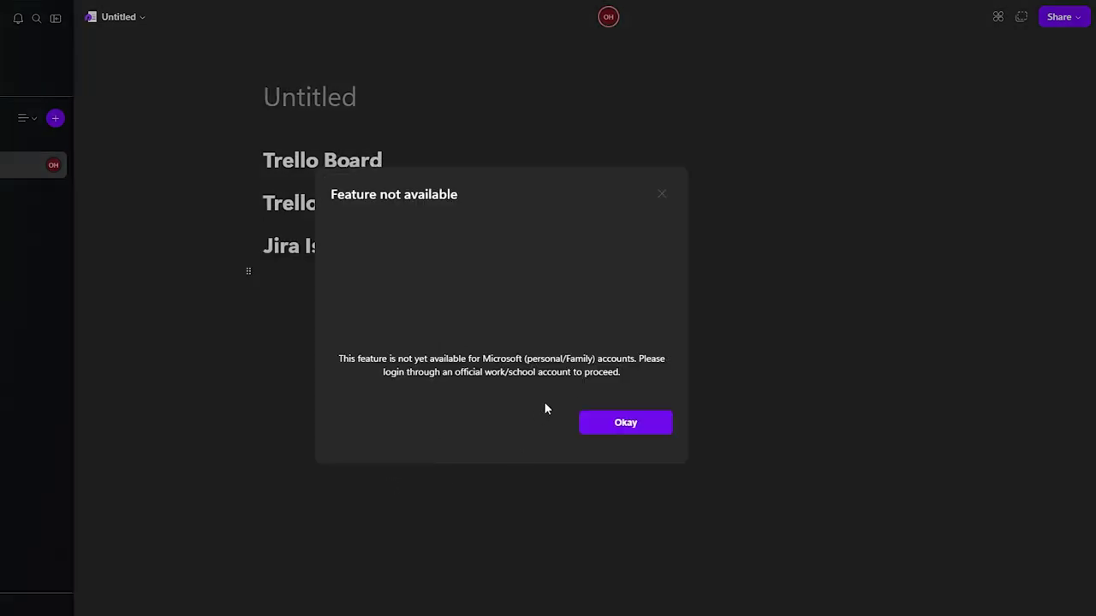
left_click(621, 425)
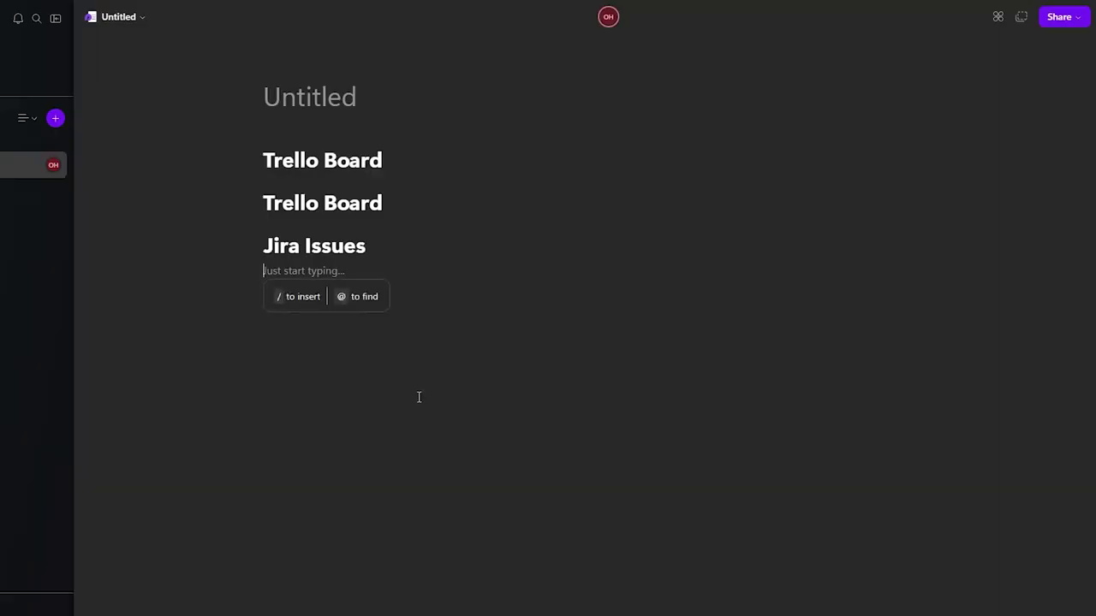
key("BackSpace")
key("BackSpace")
key("BackSpace")
key("BackSpace")
key("BackSpace")
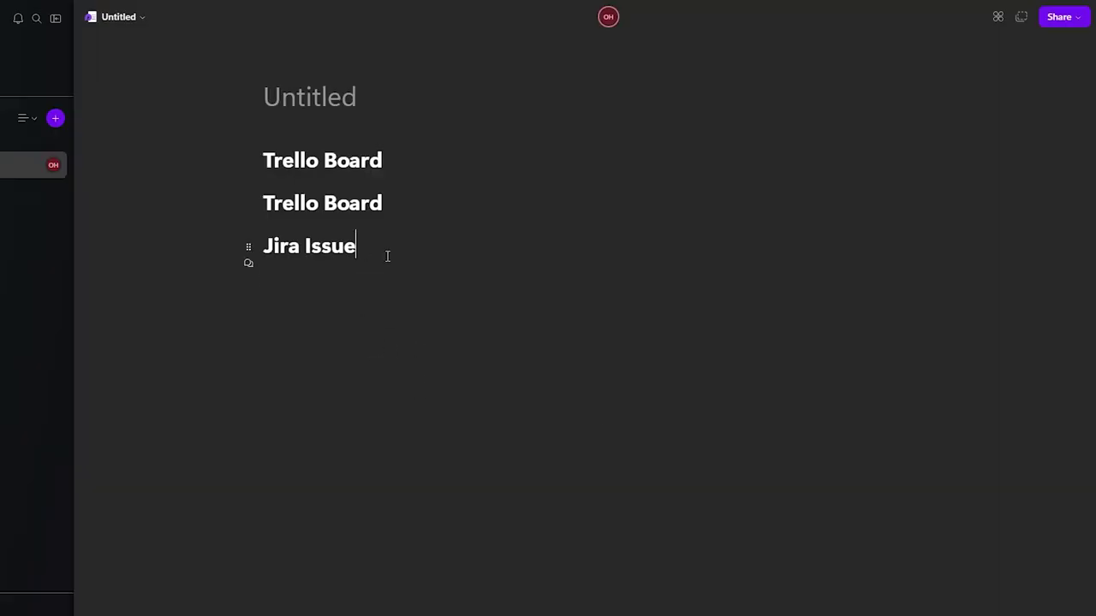
key("BackSpace")
key("BackSpace")
key("BackSpace")
key("BackSpace")
key("BackSpace")
key("BackSpace")
key("BackSpace")
key("BackSpace")
key("BackSpace")
key("BackSpace")
key("BackSpace")
key("BackSpace")
key("BackSpace")
key("BackSpace")
key("BackSpace")
key("BackSpace")
key("BackSpace")
key("BackSpace")
key("BackSpace")
key("BackSpace")
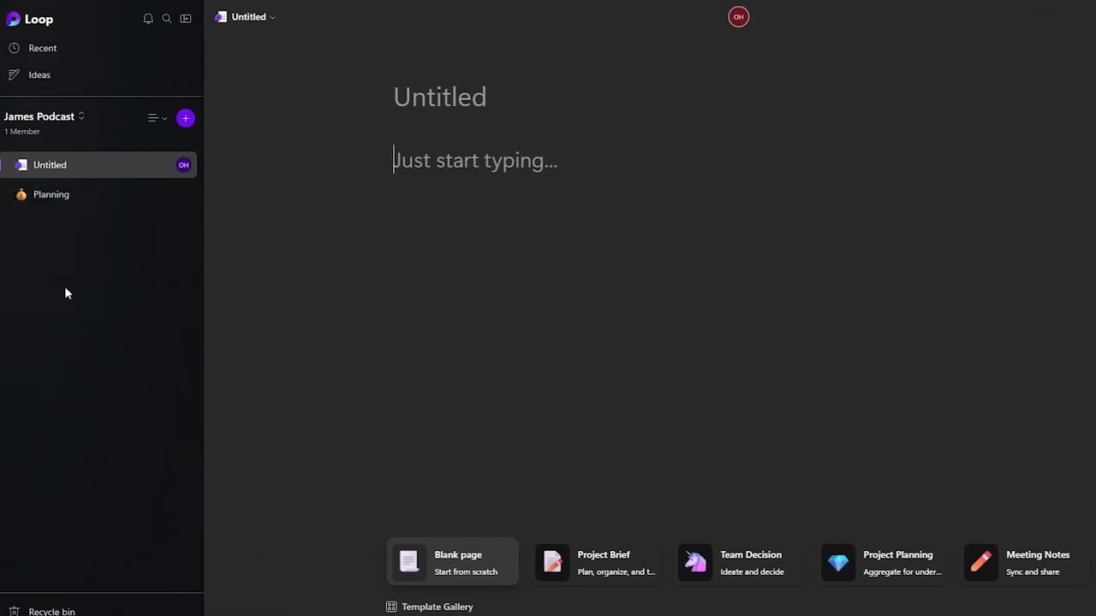
left_click(141, 19)
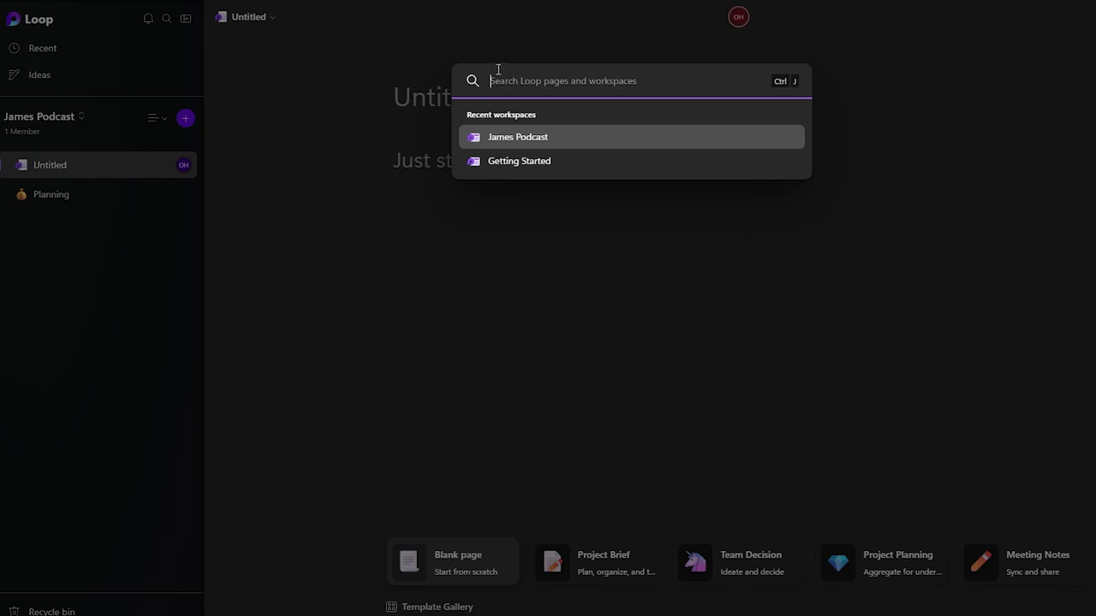
type("ge")
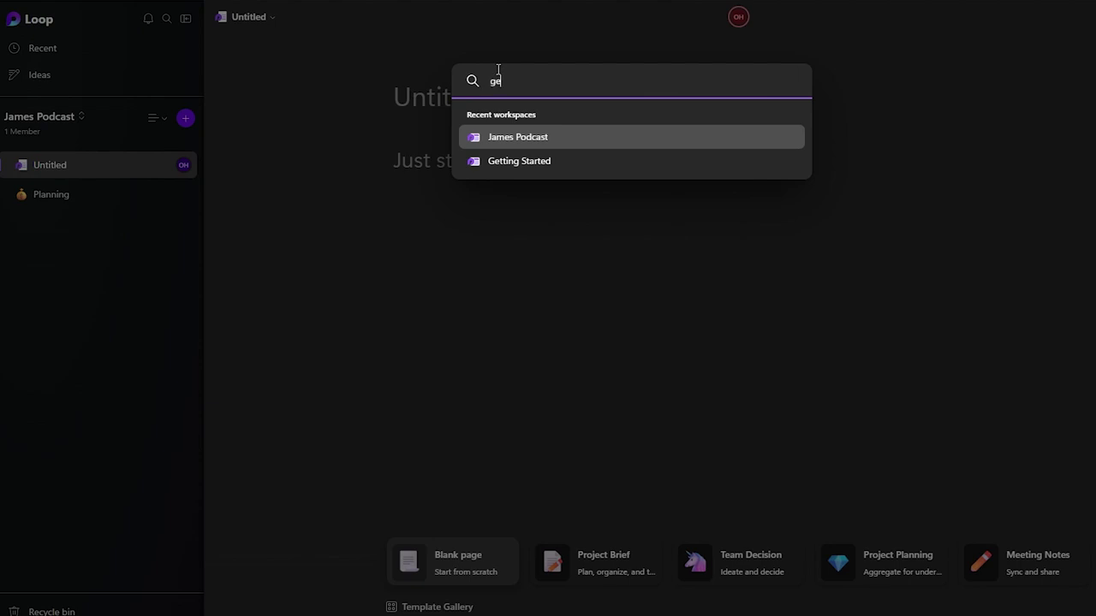
key("BackSpace")
key("BackSpace")
type("unt")
key("BackSpace")
key("BackSpace")
key("BackSpace")
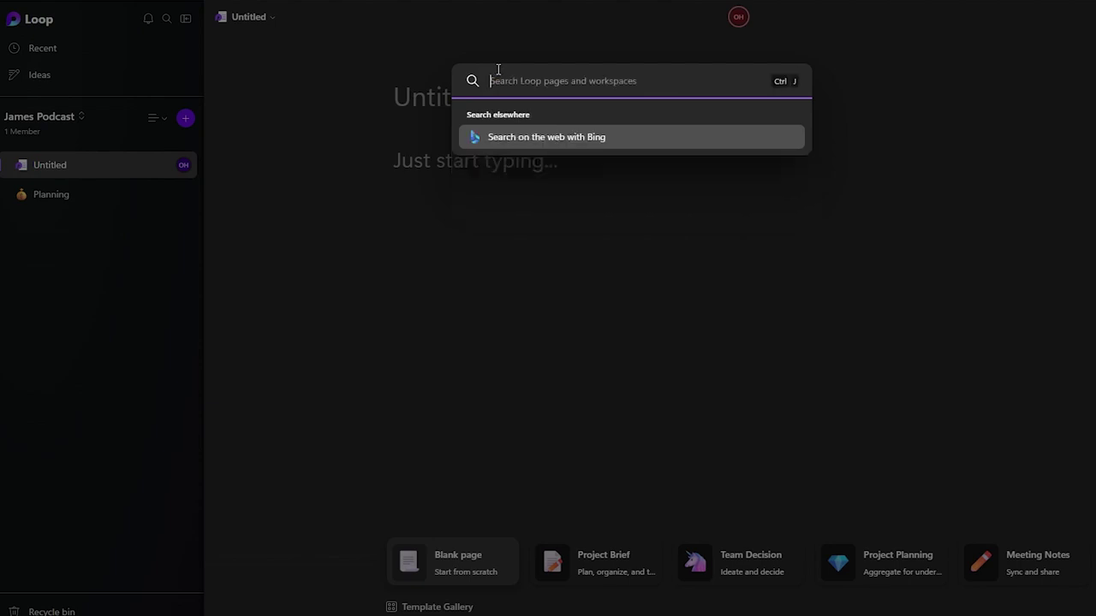
type("ja")
key("Return")
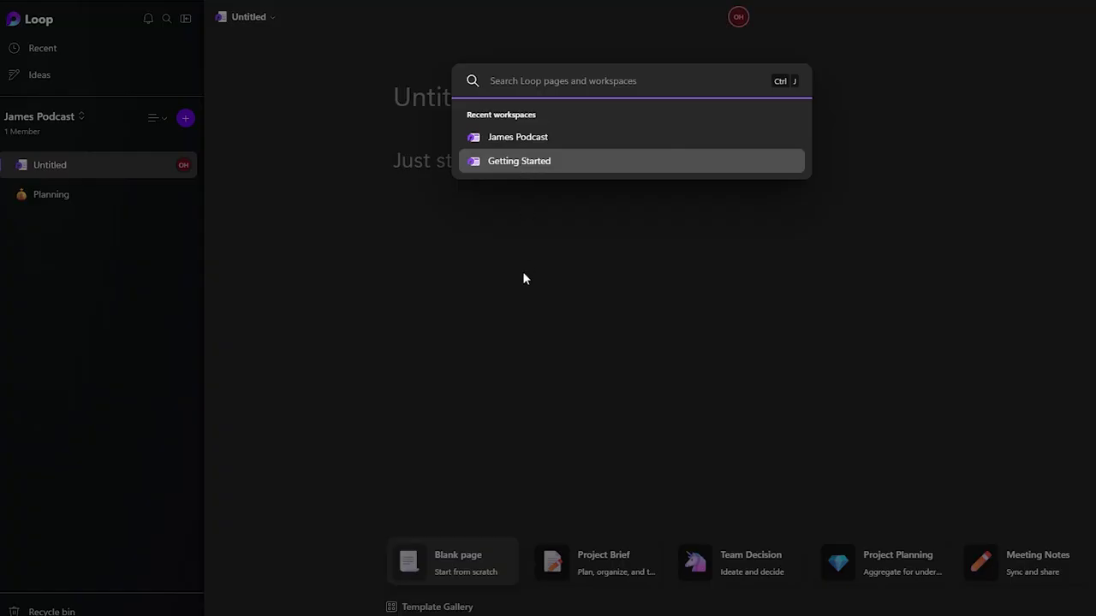
type("ja")
key("BackSpace")
key("BackSpace")
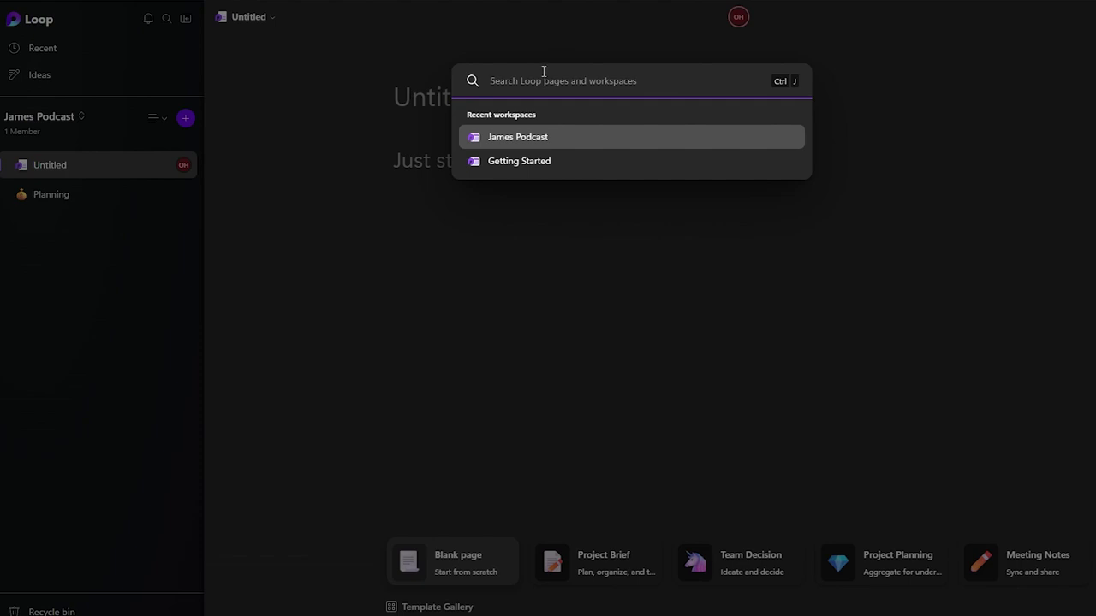
type("pasfkkg")
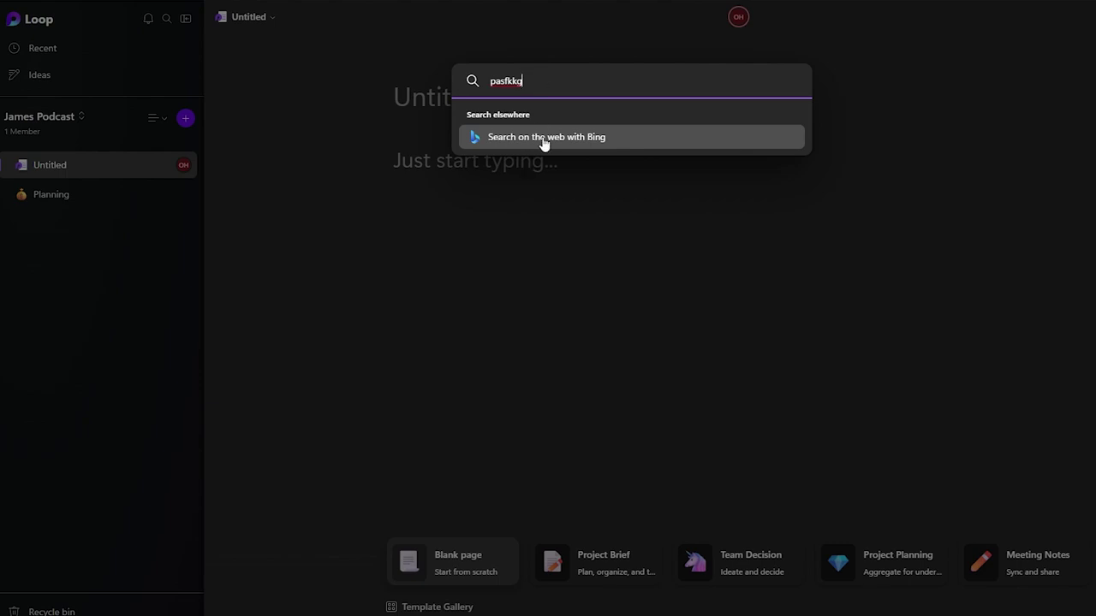
left_click(469, 261)
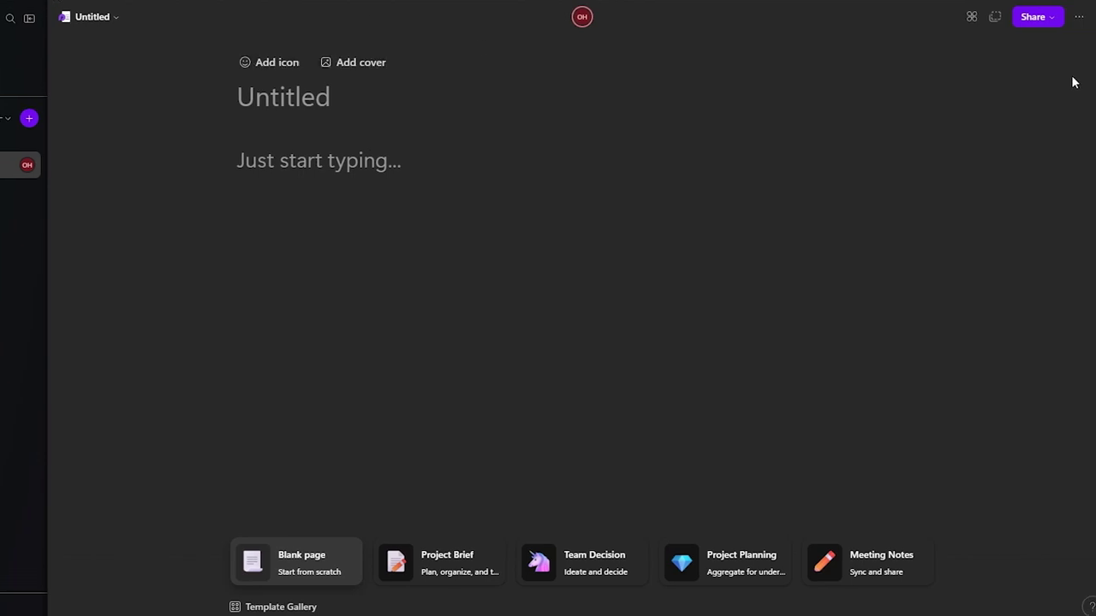
Step: Copy the Untitled page as a Loop component, blocking clipboard access and closing the link notice
left_click(972, 19)
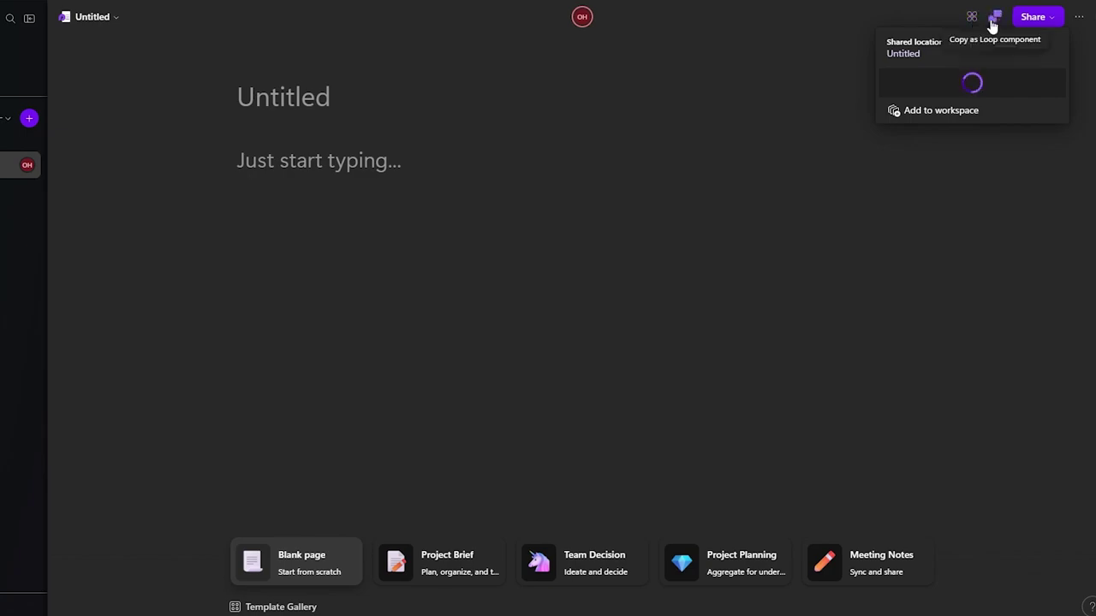
left_click(992, 22)
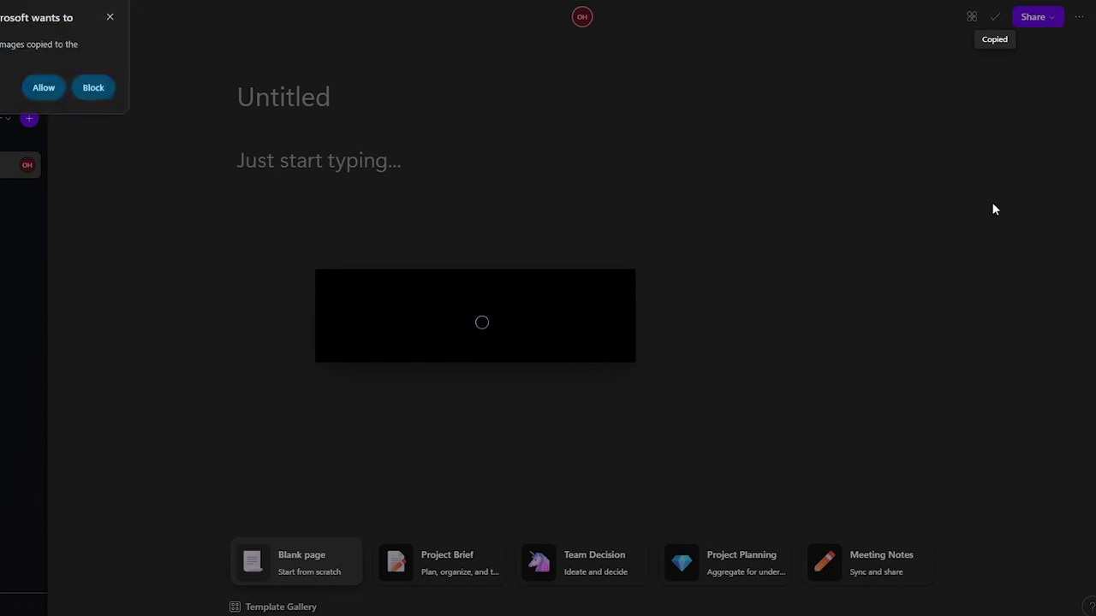
left_click(96, 86)
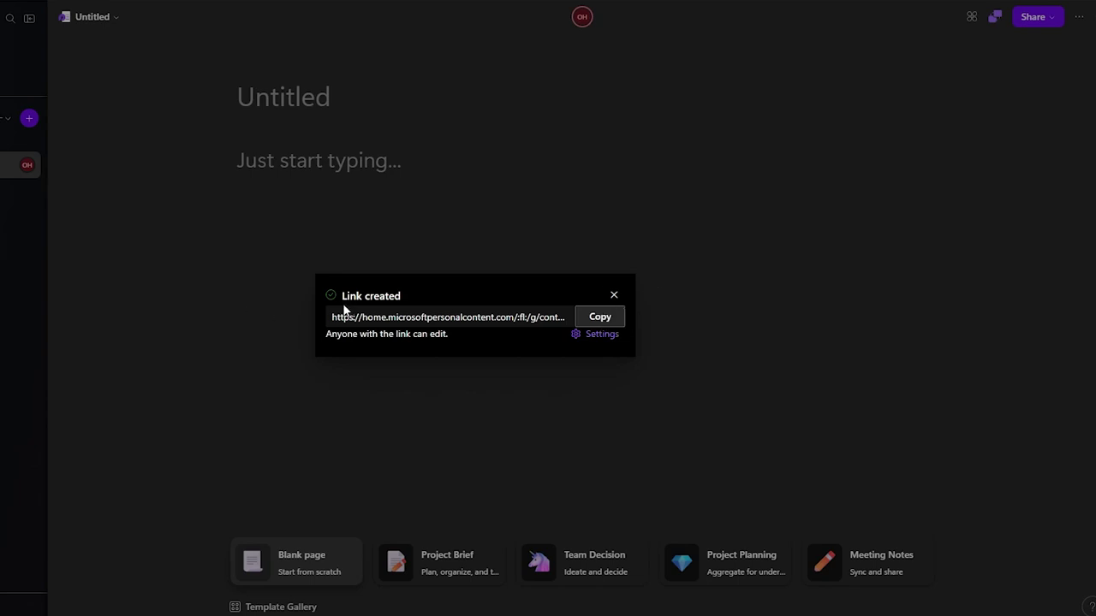
left_click(620, 299)
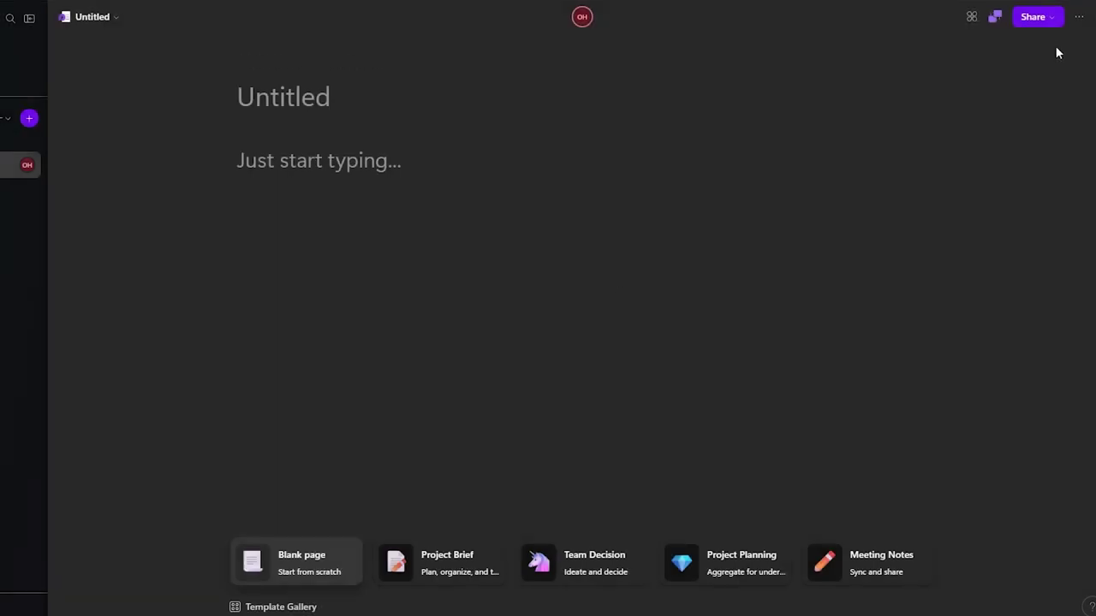
left_click(1081, 17)
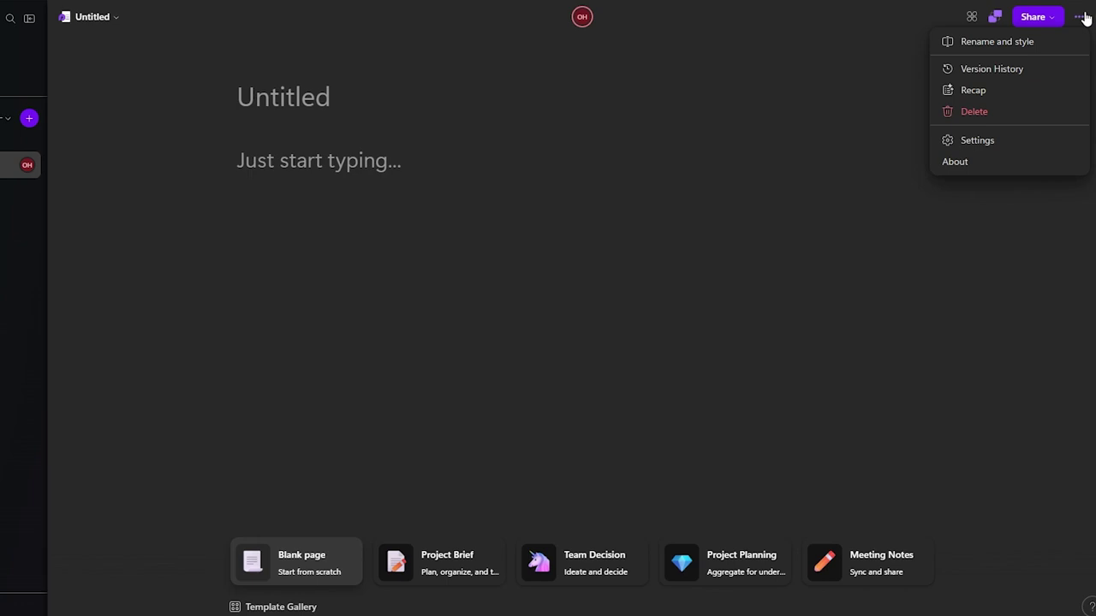
Step: Check the Untitled page's Recap panel, then switch to the Planning page
left_click(984, 90)
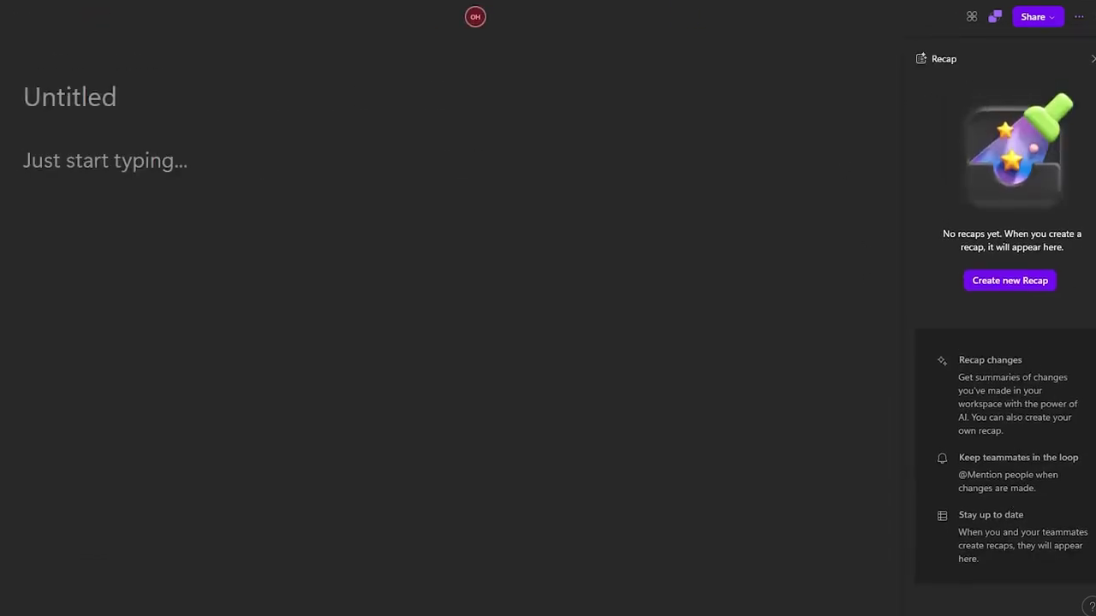
left_click(1092, 58)
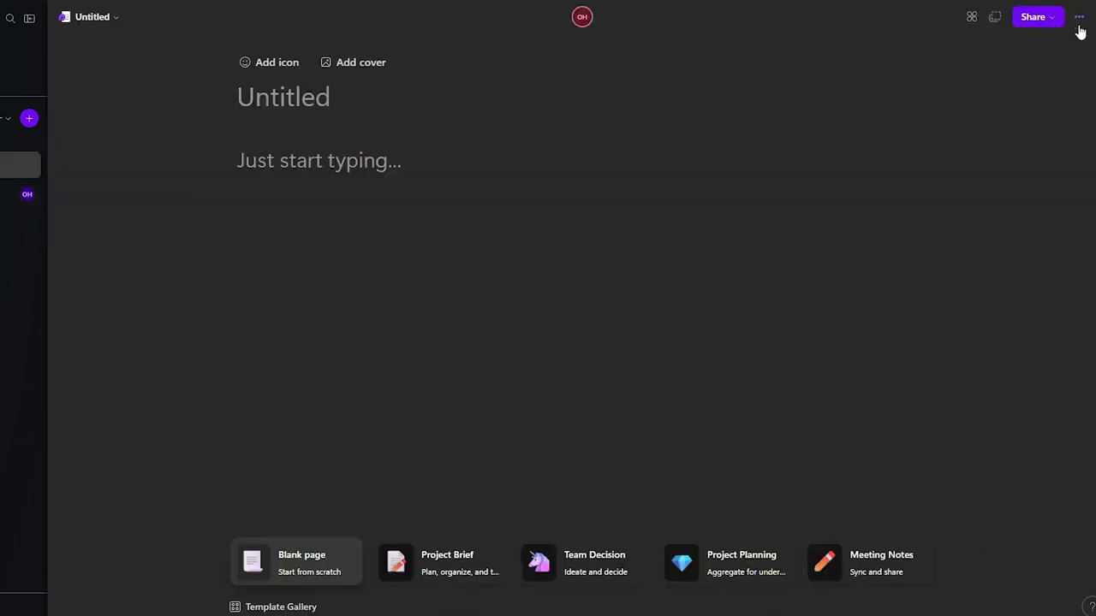
left_click(1079, 24)
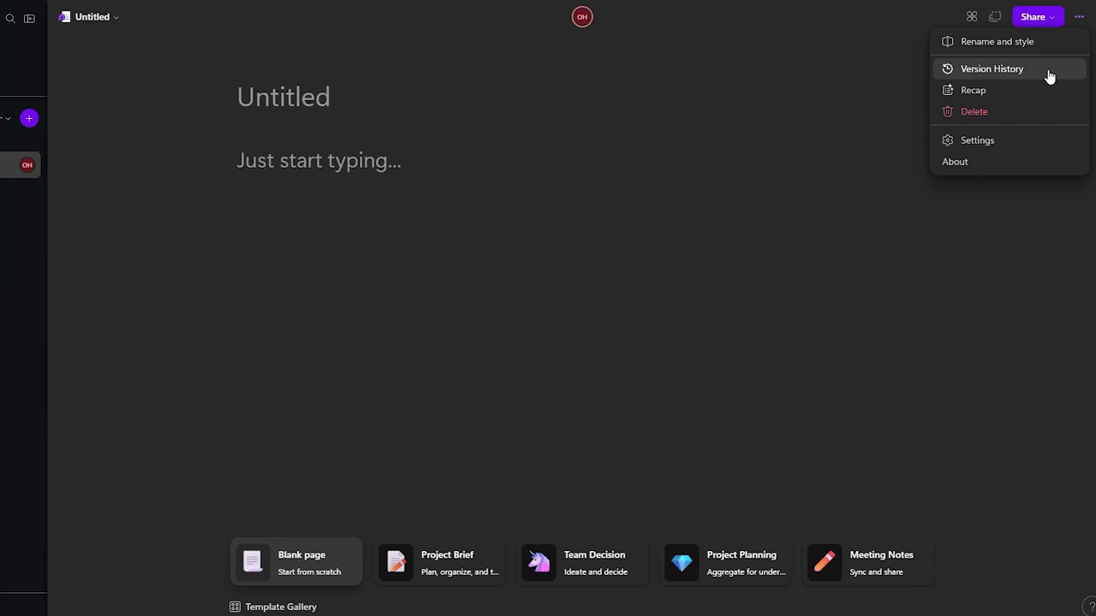
left_click(17, 194)
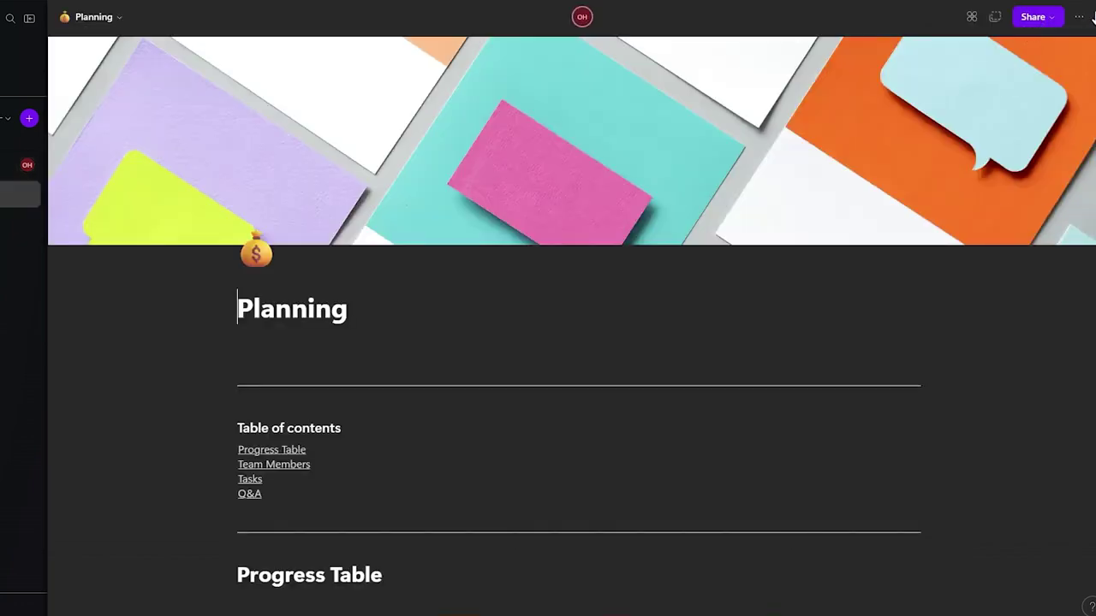
Step: View the Planning page's version history, then close it
left_click(1078, 17)
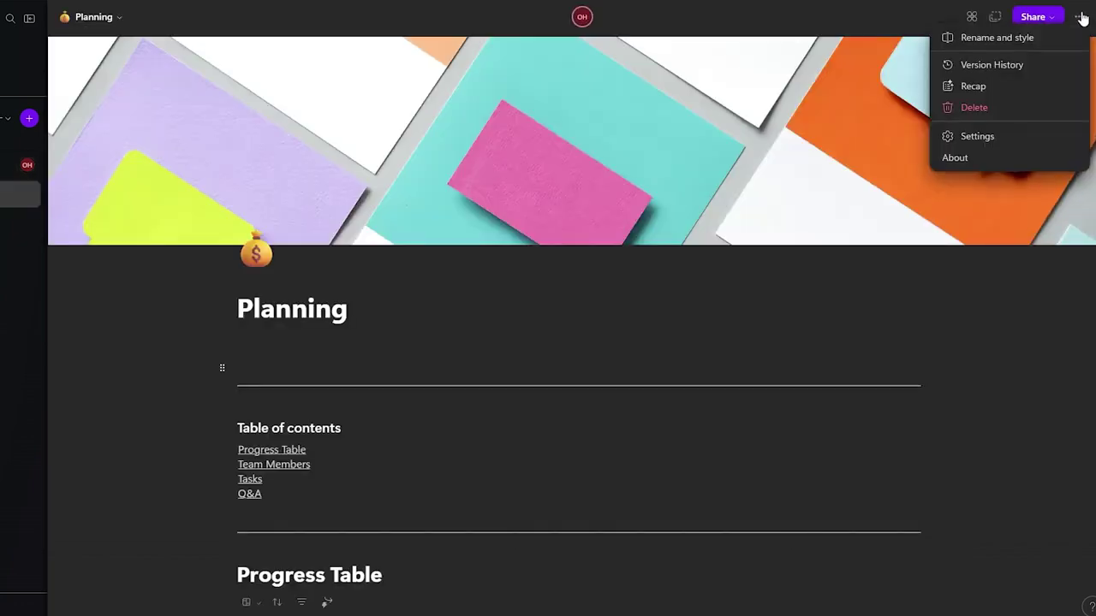
left_click(984, 70)
scroll(1068, 176, "down", 5)
scroll(950, 445, "up", 5)
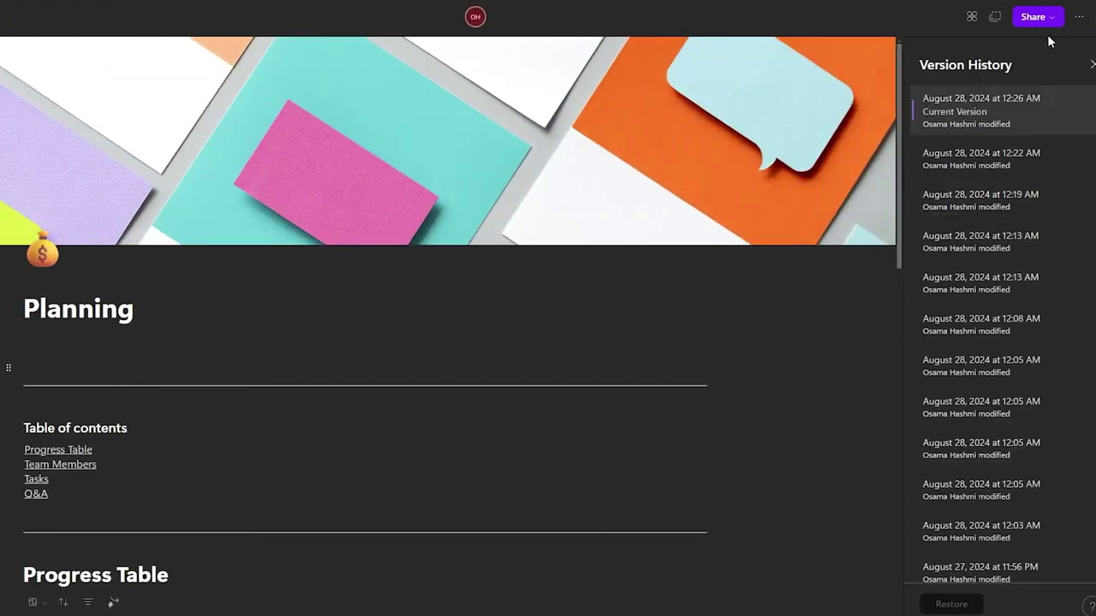
left_click(1091, 64)
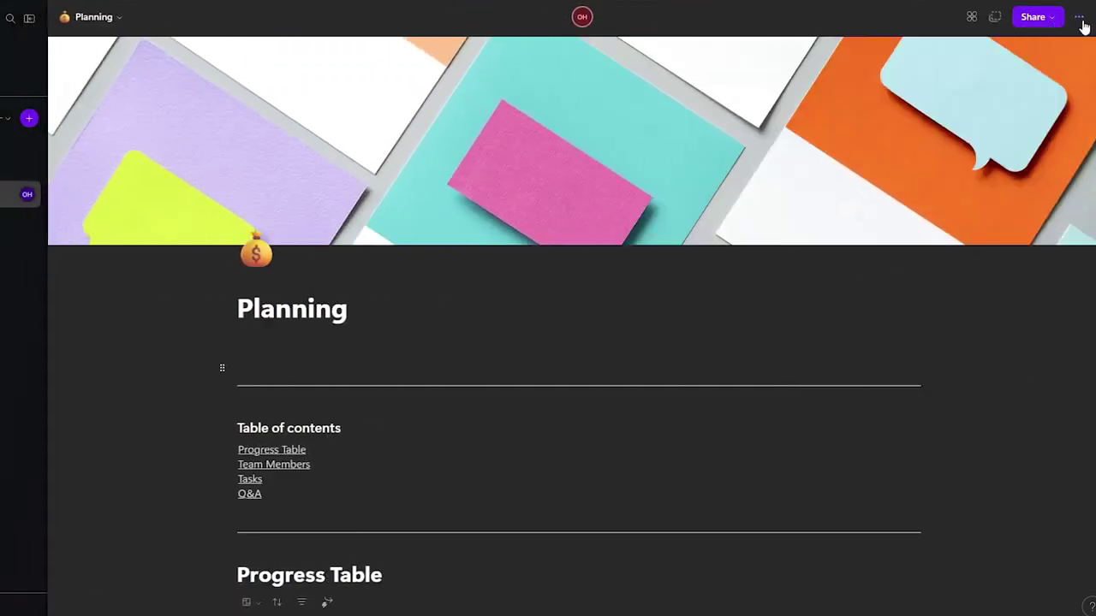
Step: Post a new recap mentioning the page owner, open it, then close the Recap panel
left_click(1080, 19)
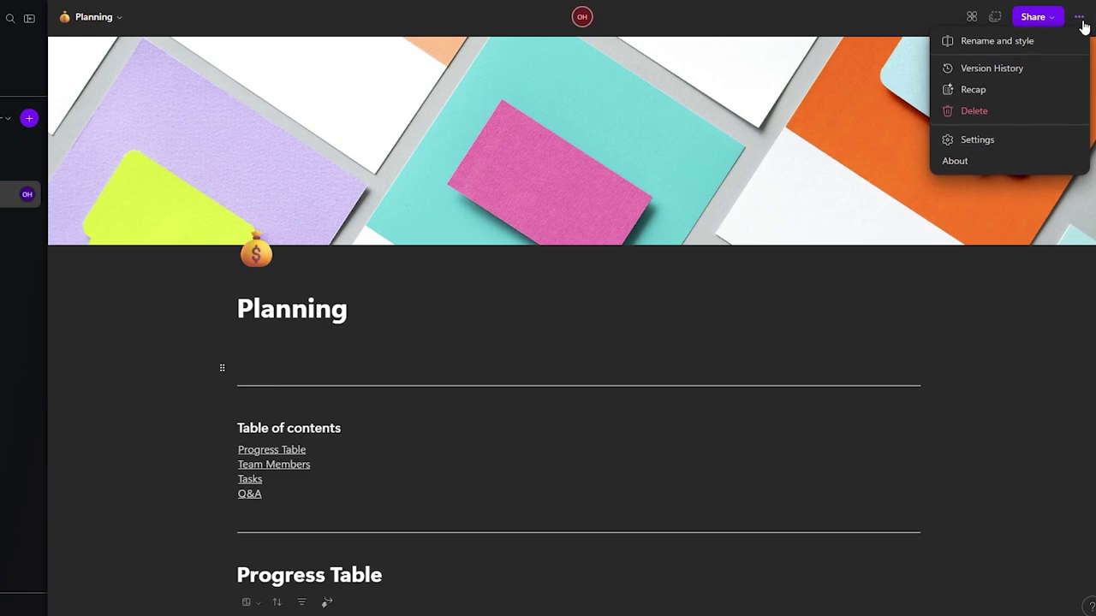
left_click(970, 91)
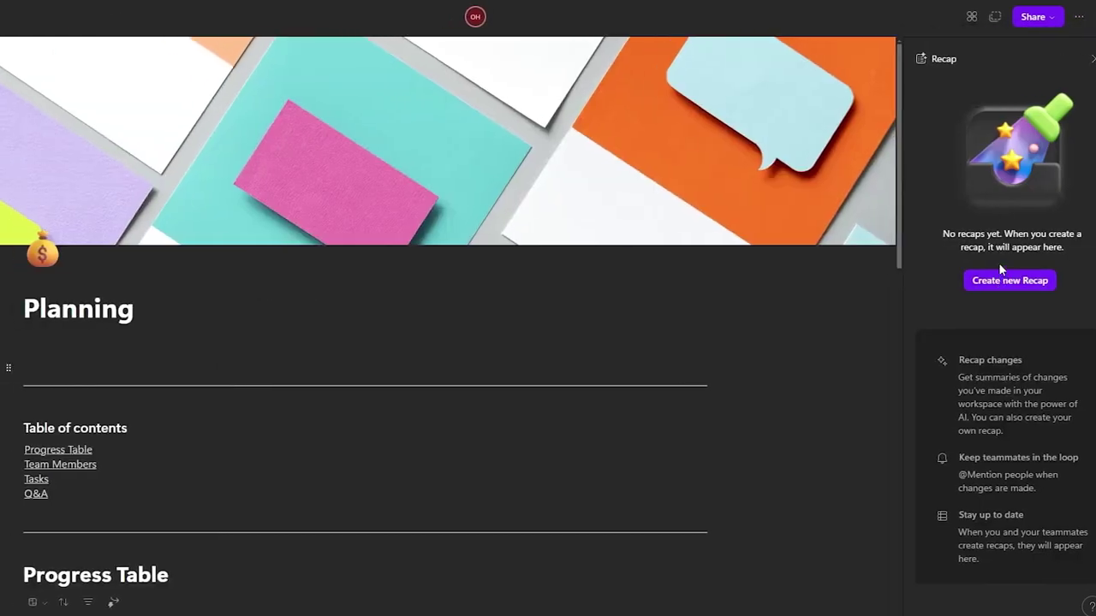
left_click_drag(987, 233, 1048, 248)
left_click(1074, 254)
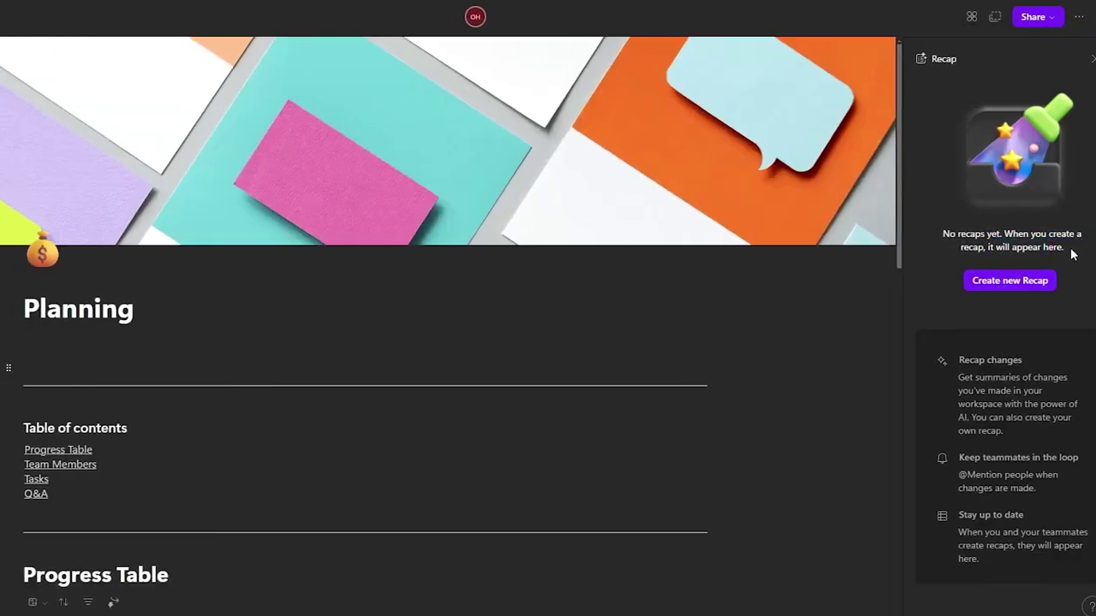
left_click(1029, 284)
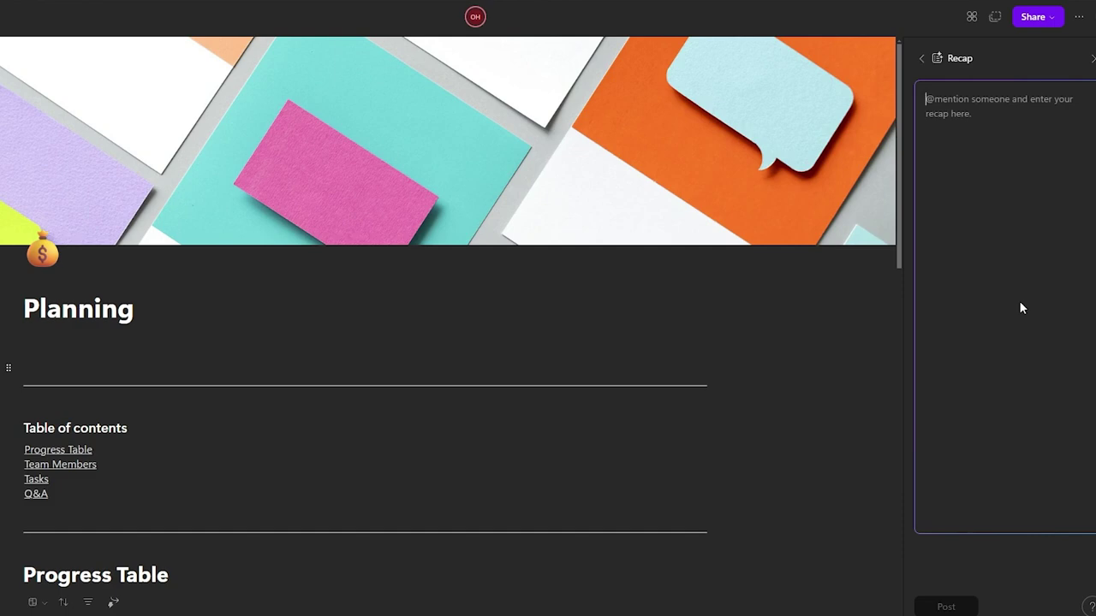
key("ctrl+v")
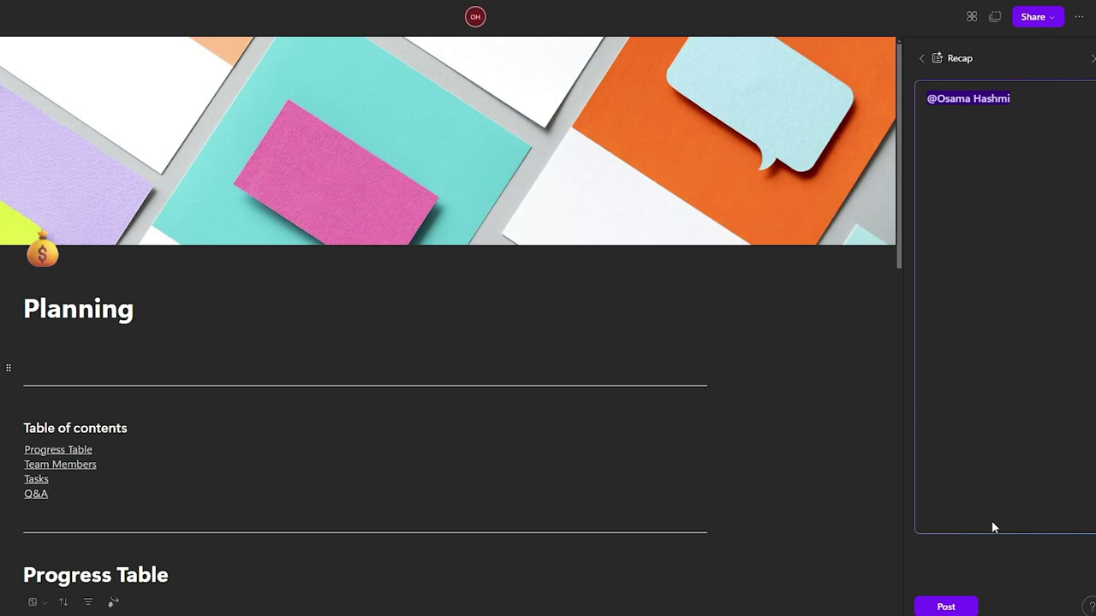
left_click(956, 606)
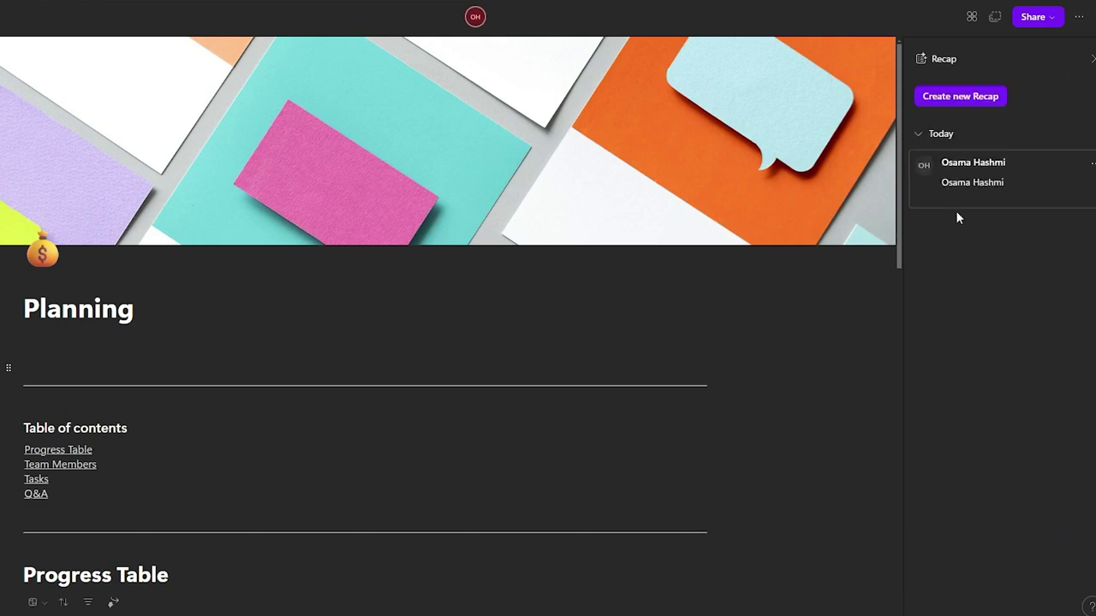
left_click(994, 211)
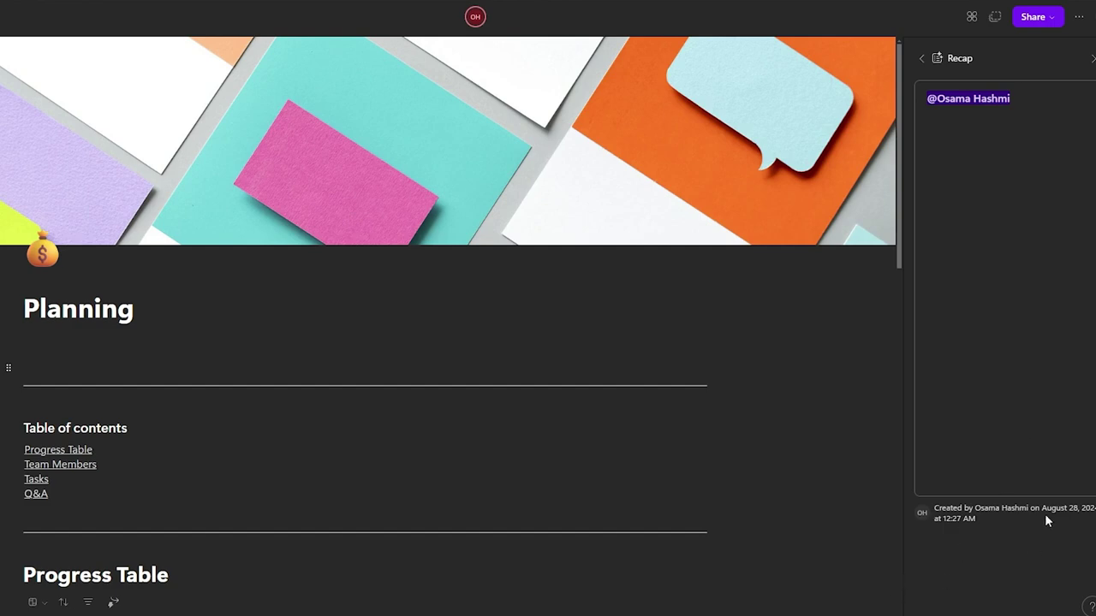
left_click(923, 58)
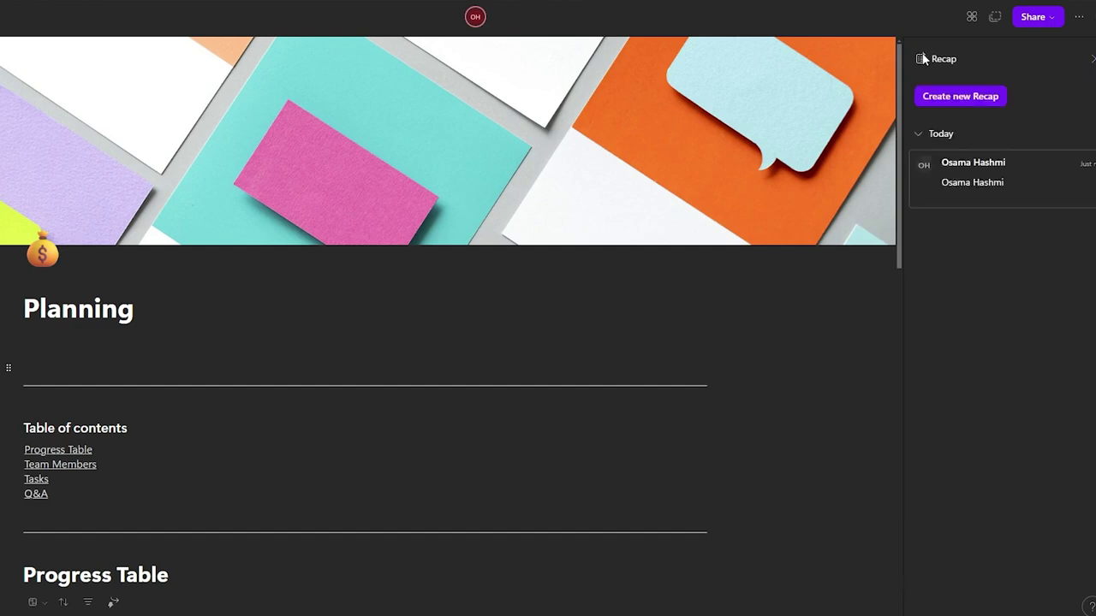
left_click(1067, 56)
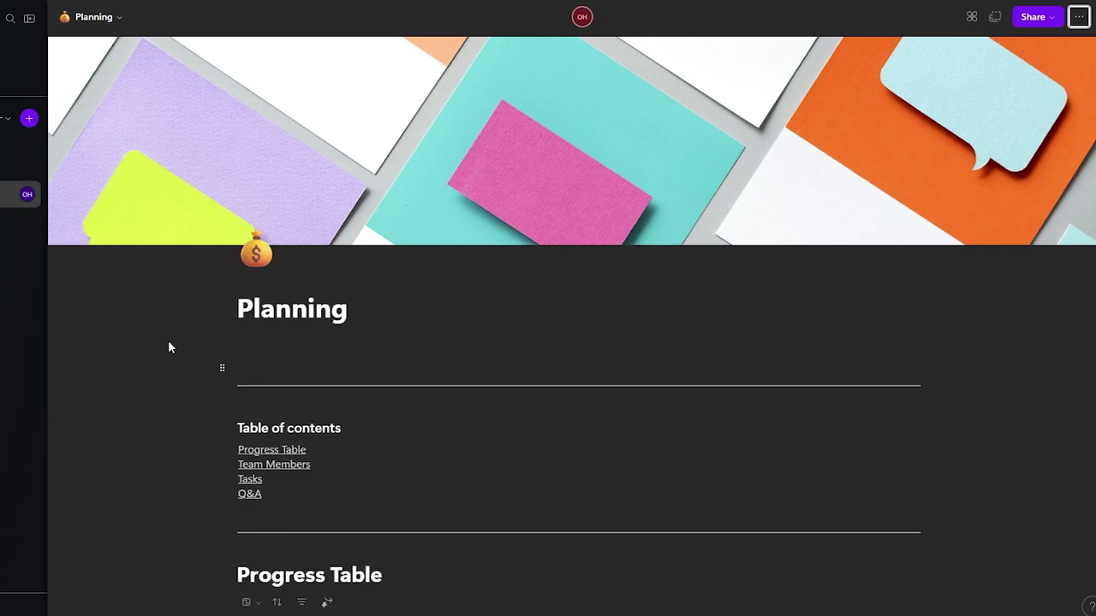
Step: Scroll down through the Progress Table board and Team Members, then back to the top
scroll(190, 334, "down", 10)
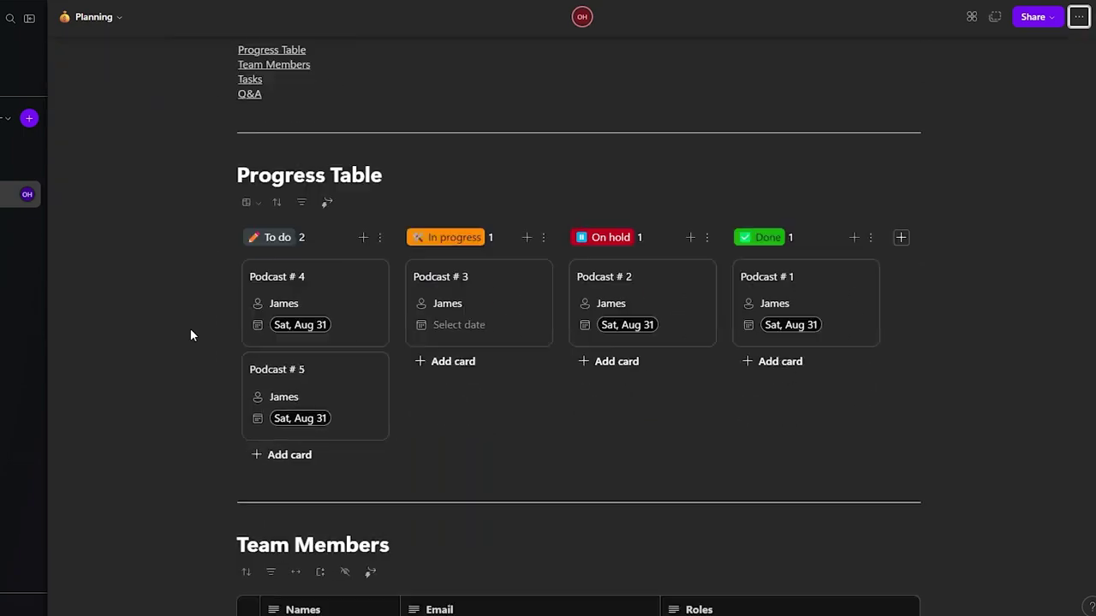
scroll(190, 328, "down", 3)
scroll(196, 322, "up", 5)
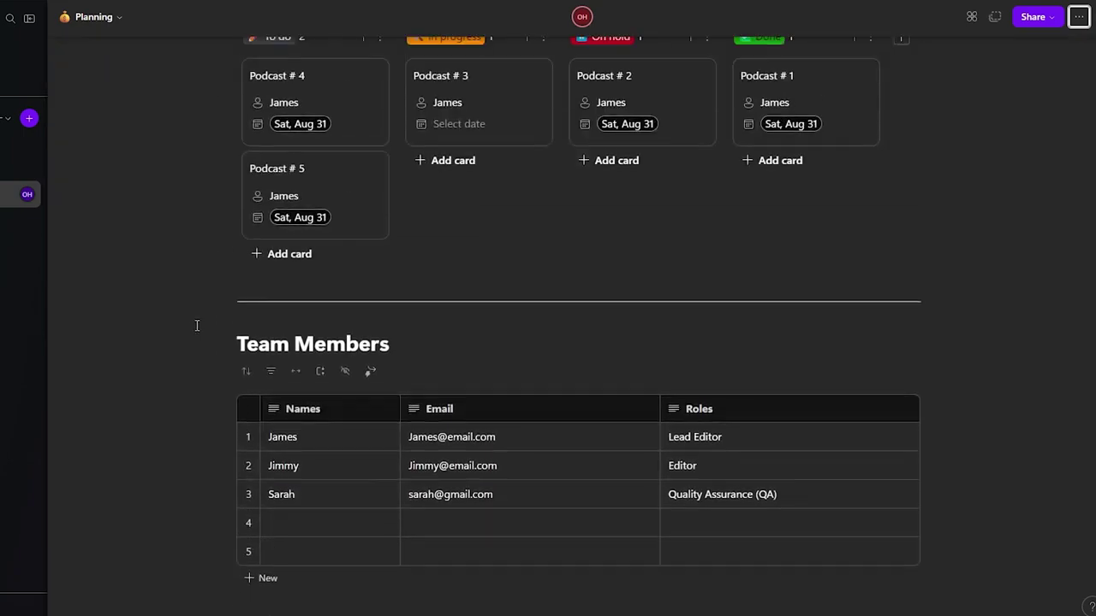
scroll(197, 325, "up", 6)
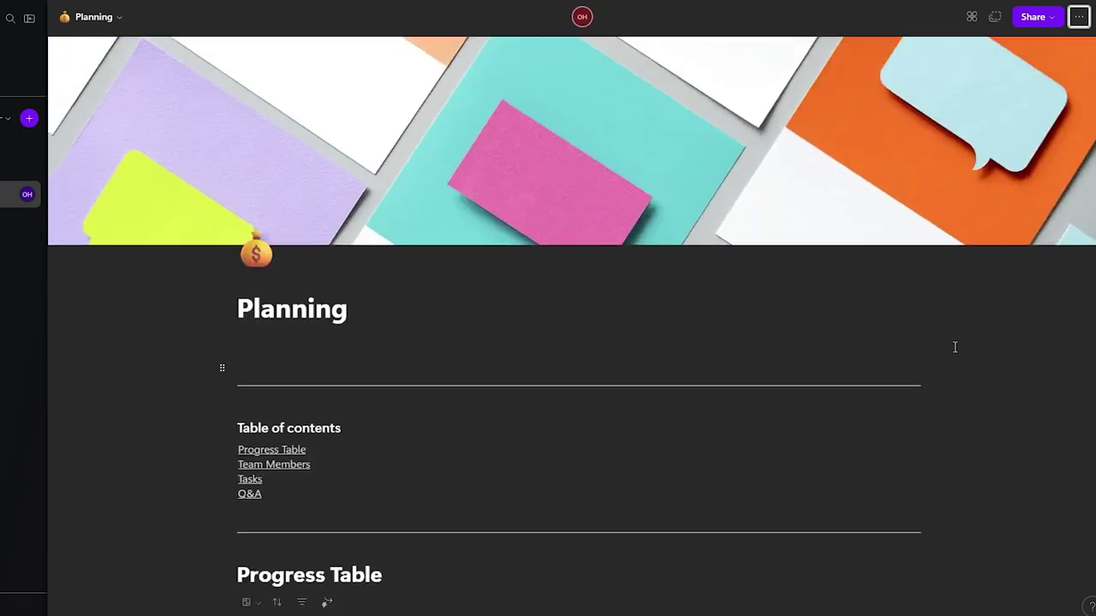